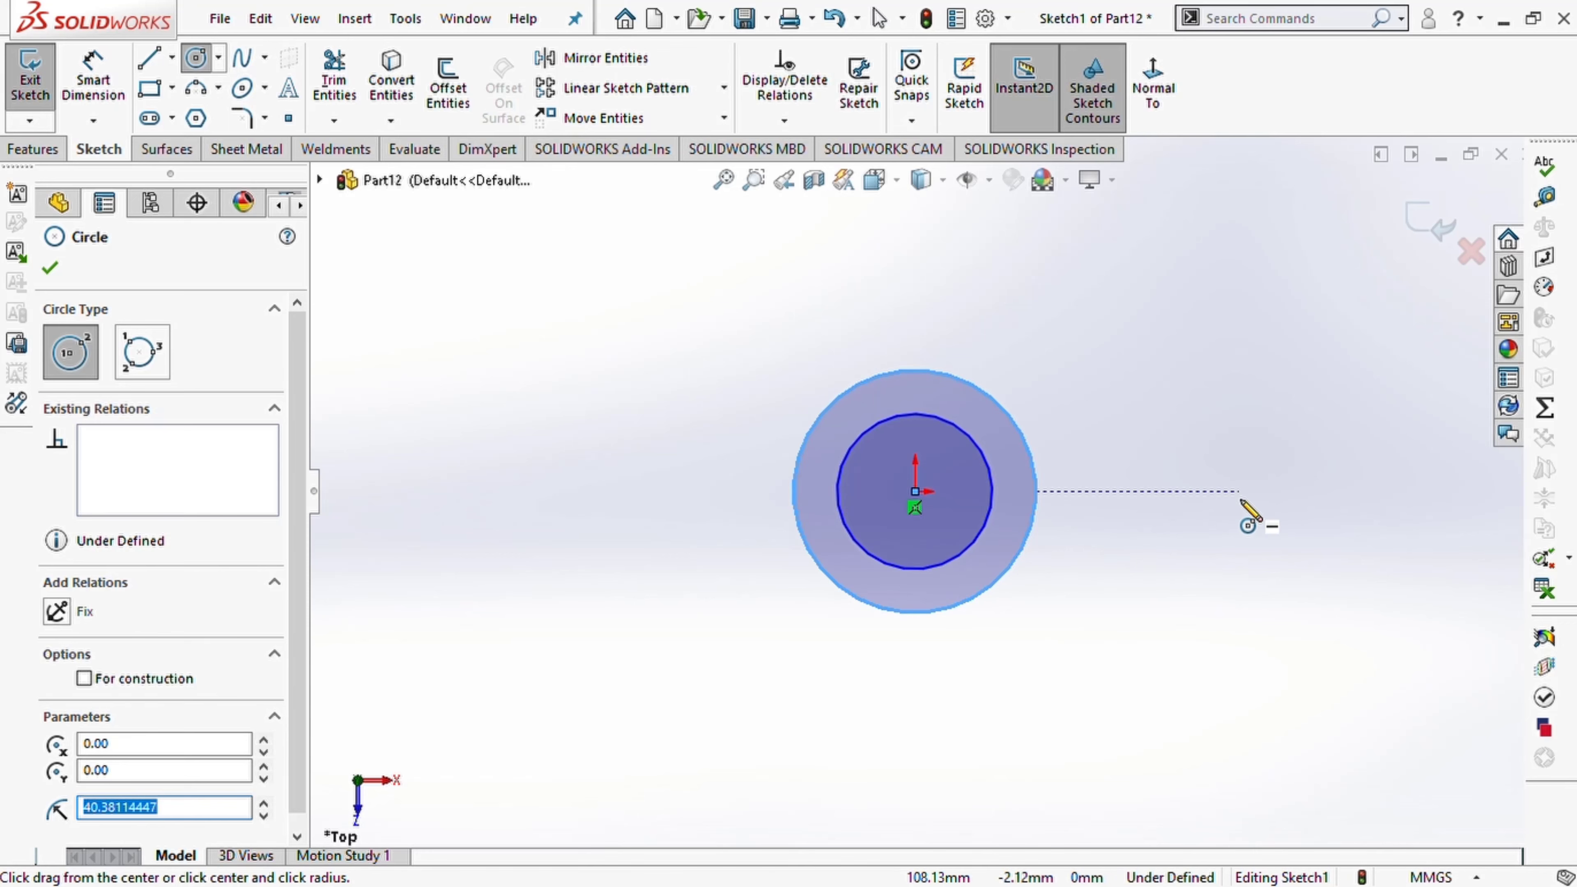
Sketch two concentric circles with radii of about 13 mm and 20 mm, centred about 139 mm horizontally from the origin
click(1333, 494)
click(1359, 521)
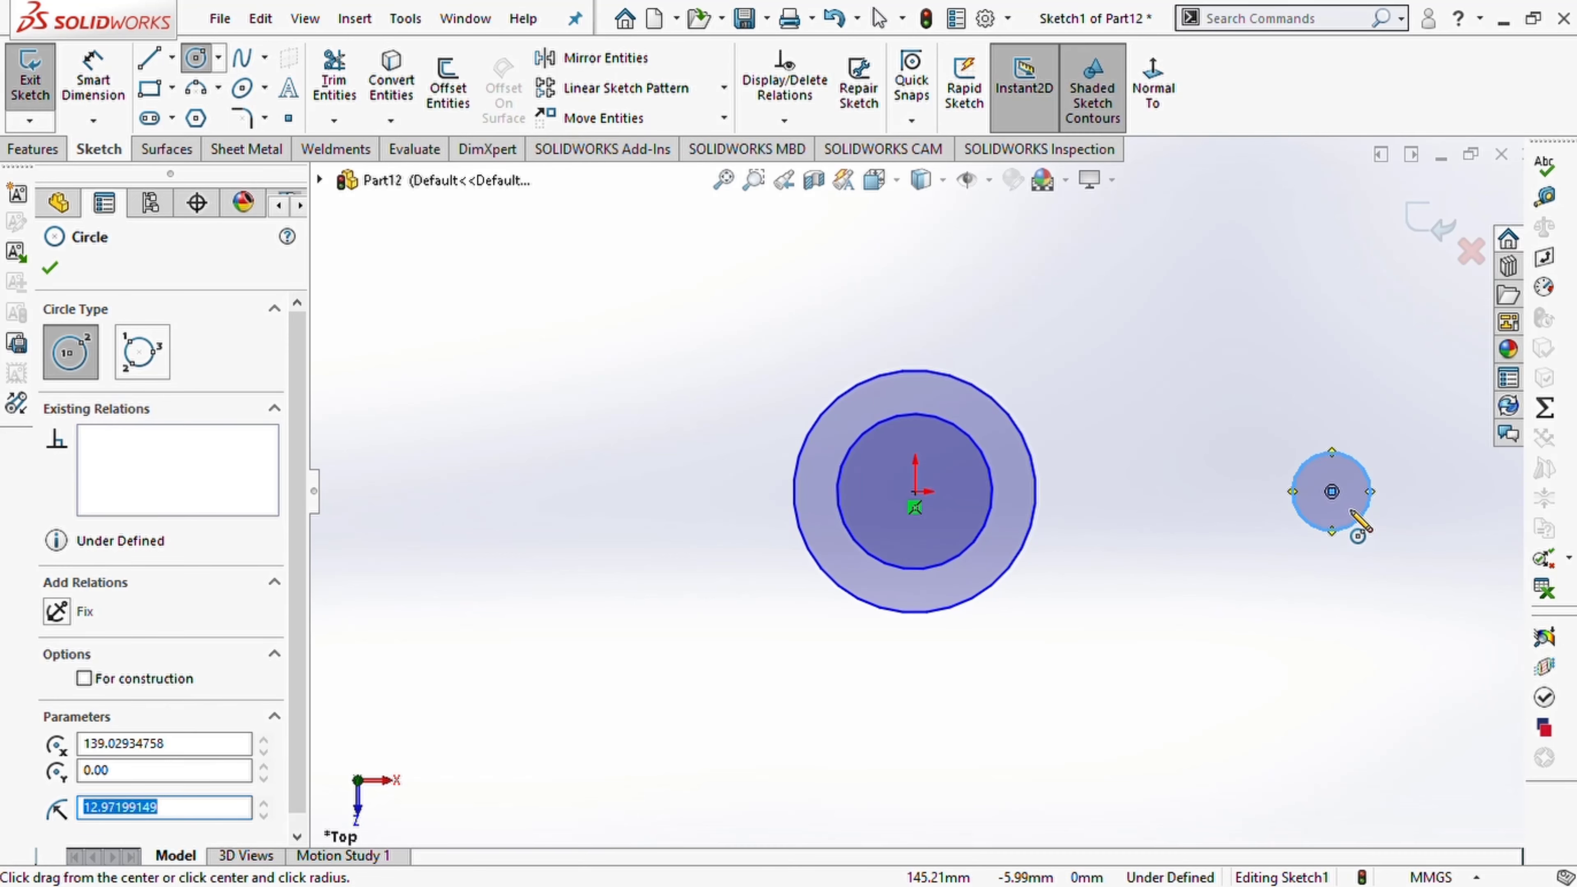
click(1333, 493)
click(1378, 534)
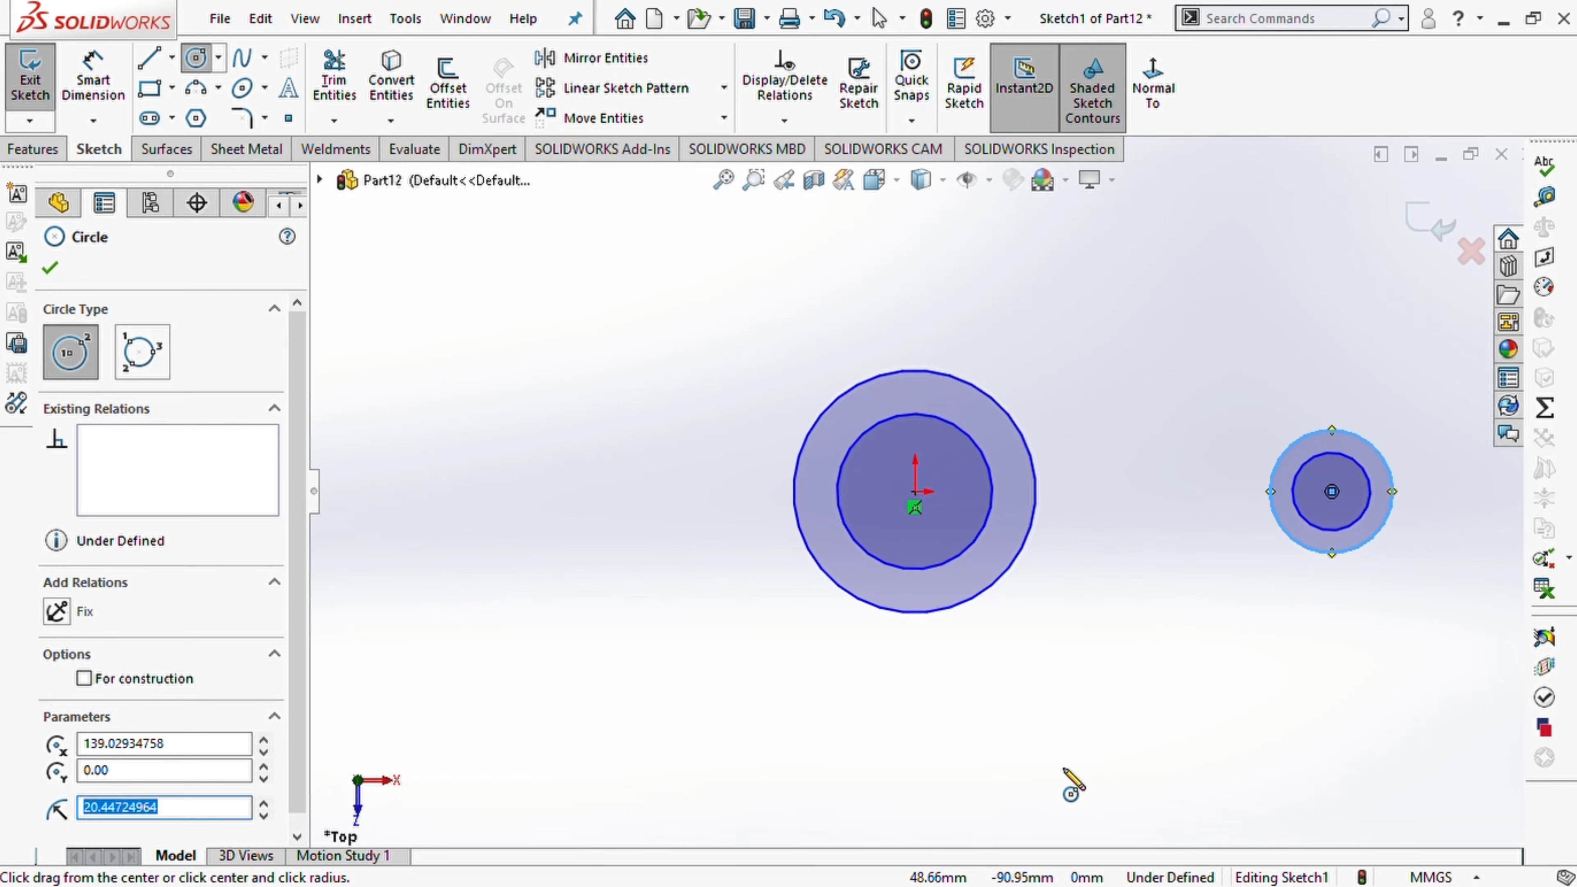
Dimension the two circles at the origin, setting the outer diameter to 64 mm and the inner diameter to 34 mm
right_drag(1106, 784, 1088, 648)
click(791, 487)
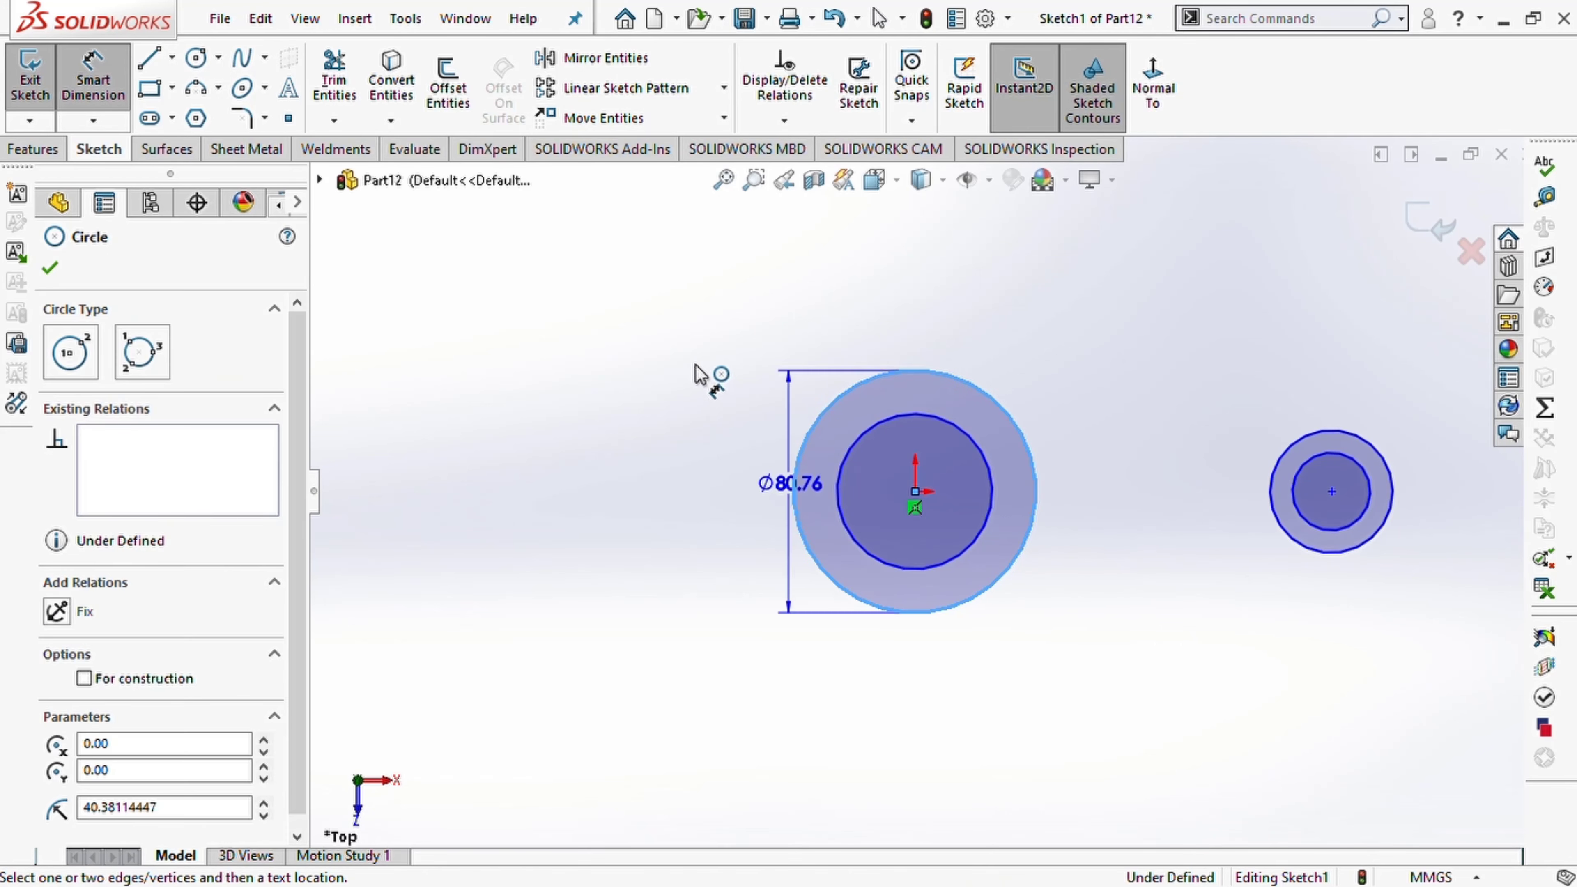
click(688, 357)
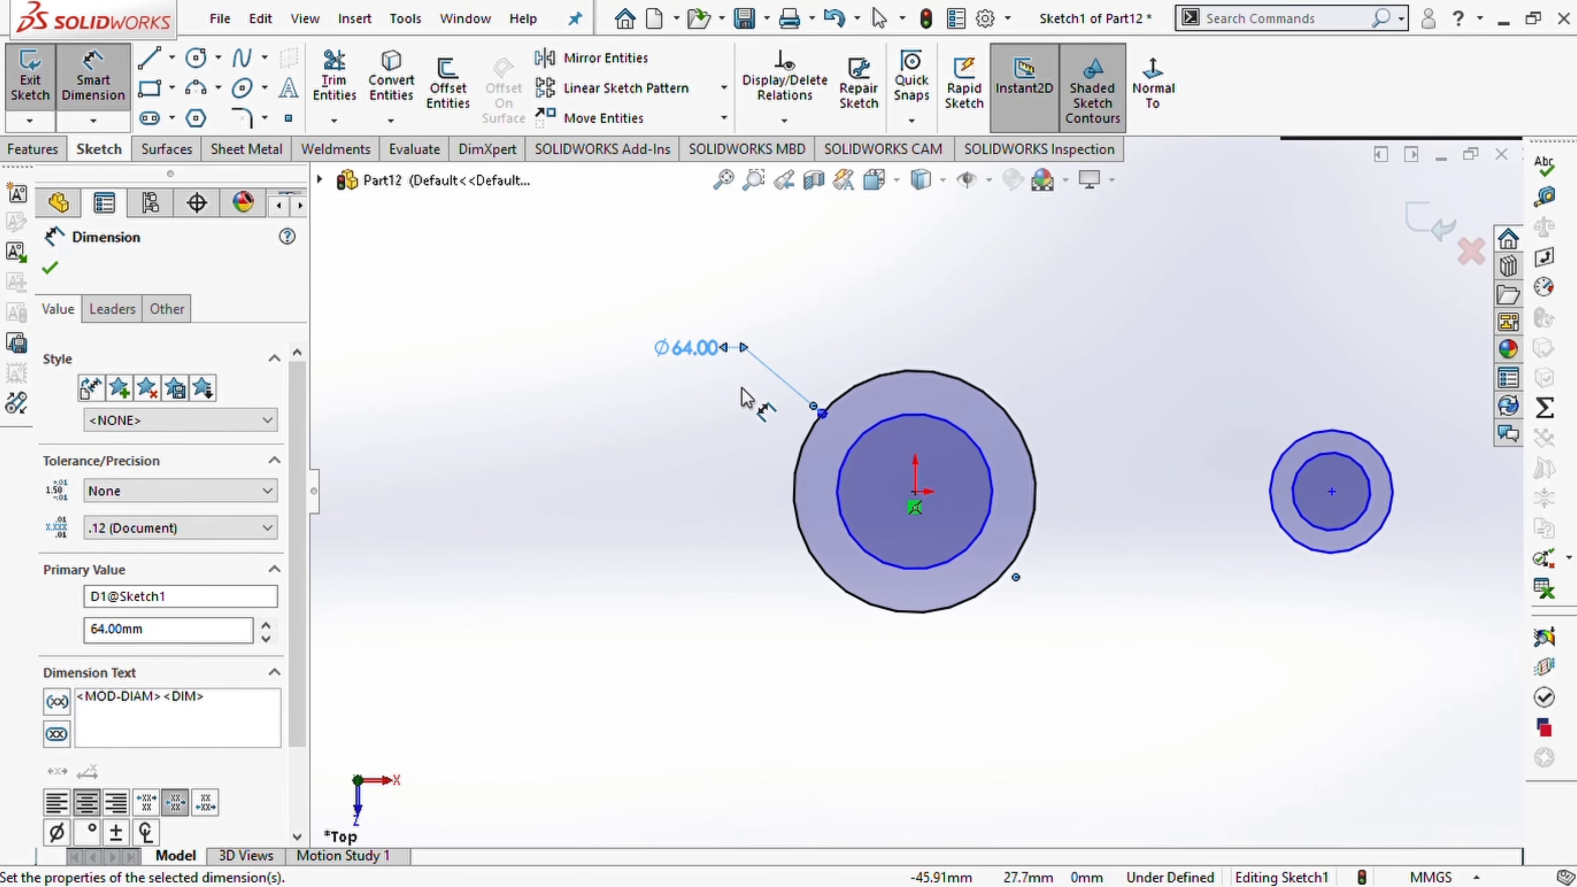
click(995, 520)
click(678, 607)
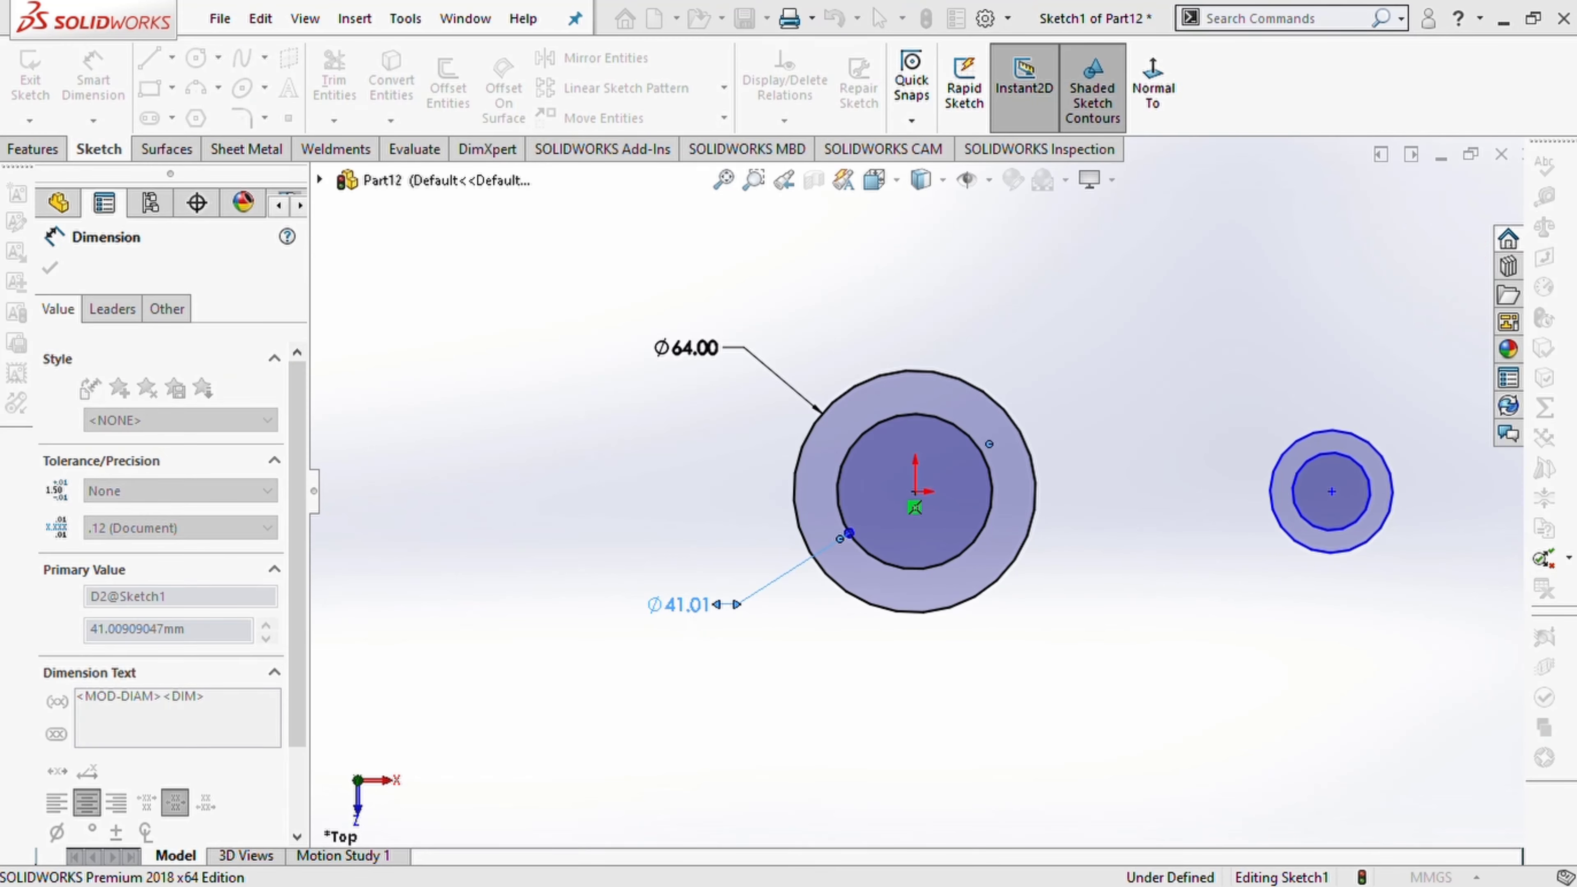
text(34)
key(Return)
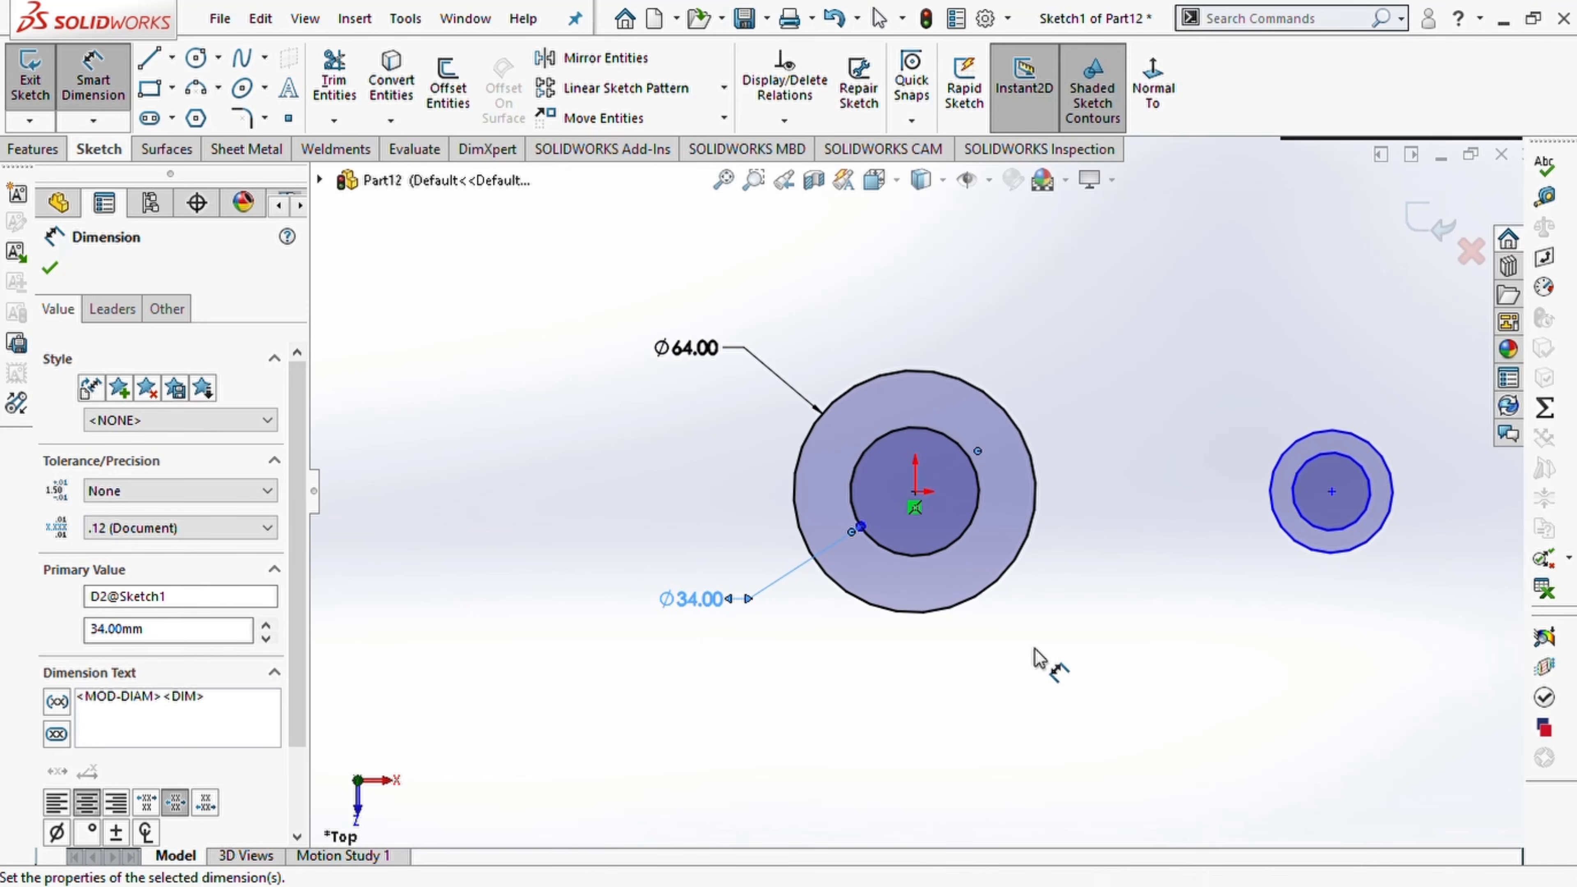
Dimension the smaller pair of concentric circles with an inner diameter of 20 mm and an outer diameter of 38 mm
click(1301, 460)
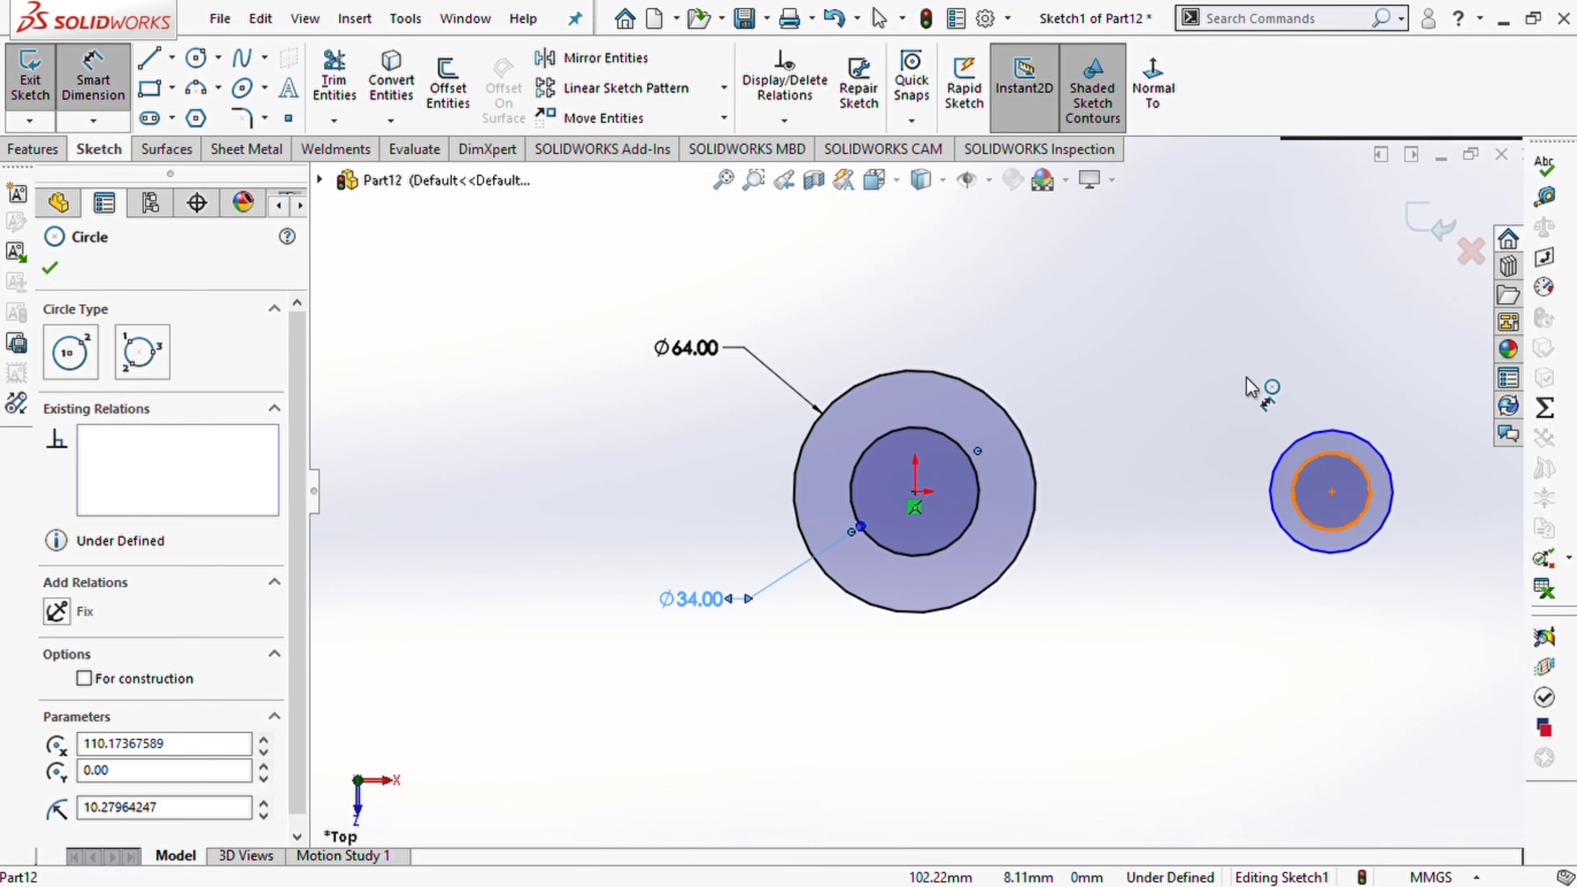
click(1245, 376)
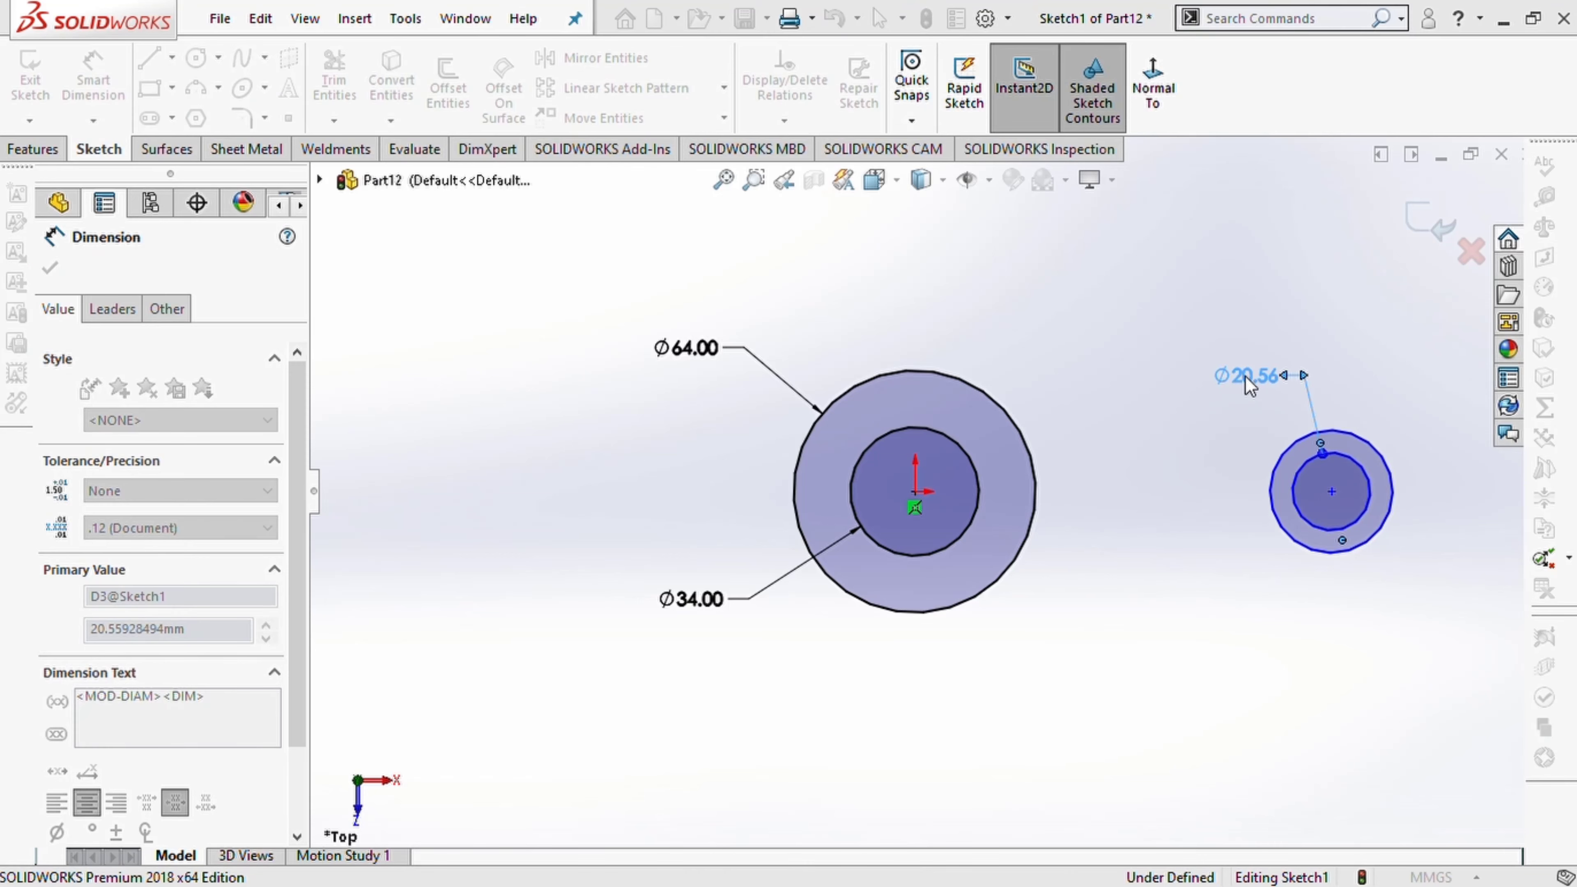
text(20)
key(Return)
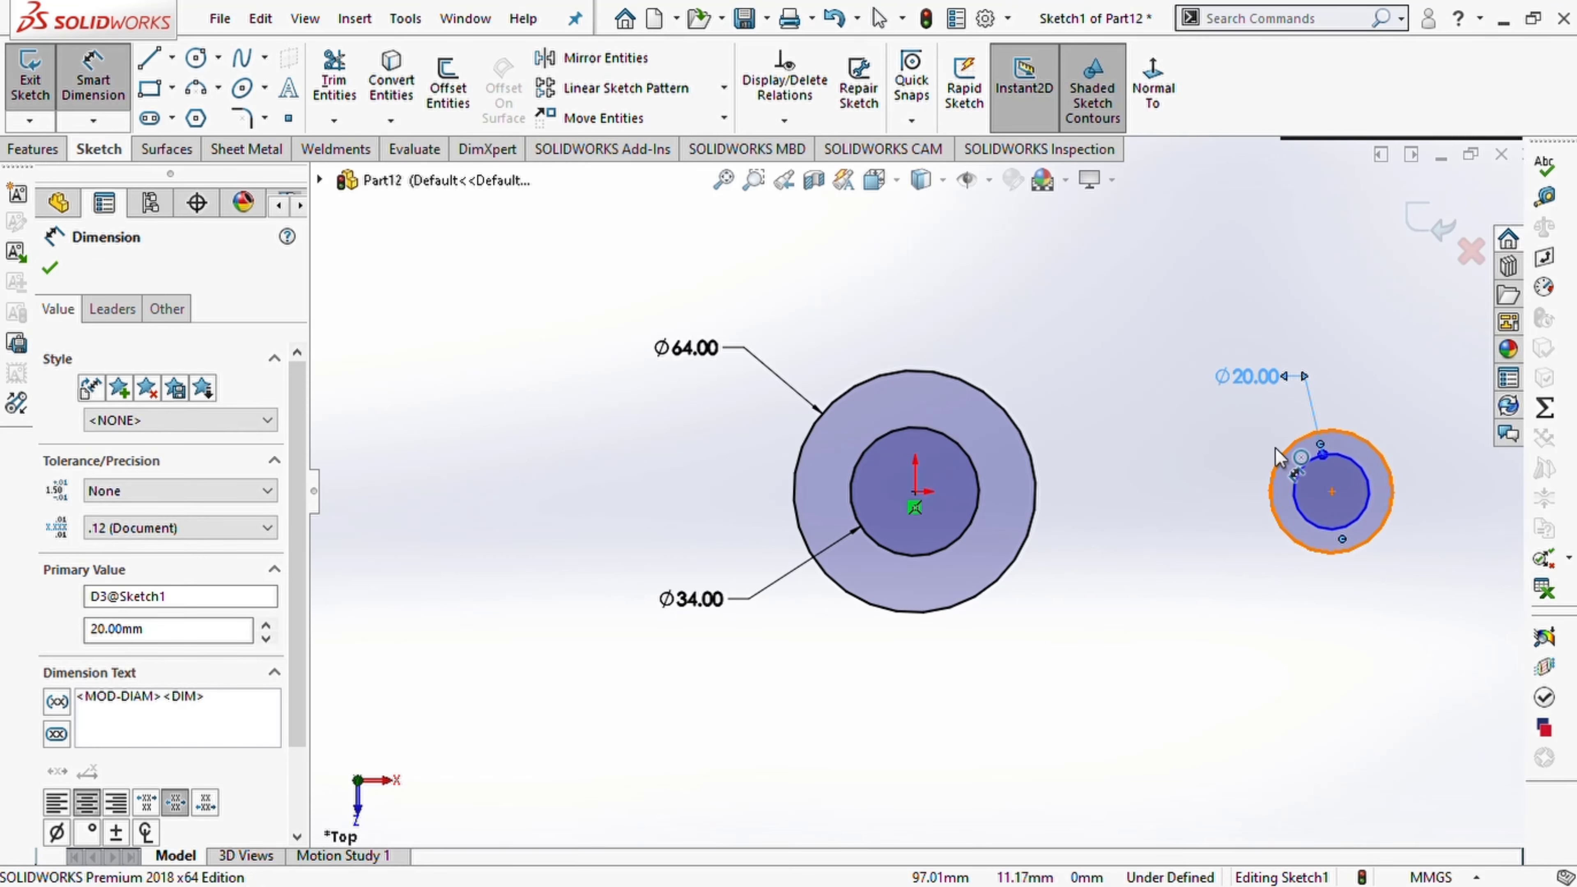
click(1278, 460)
click(1174, 430)
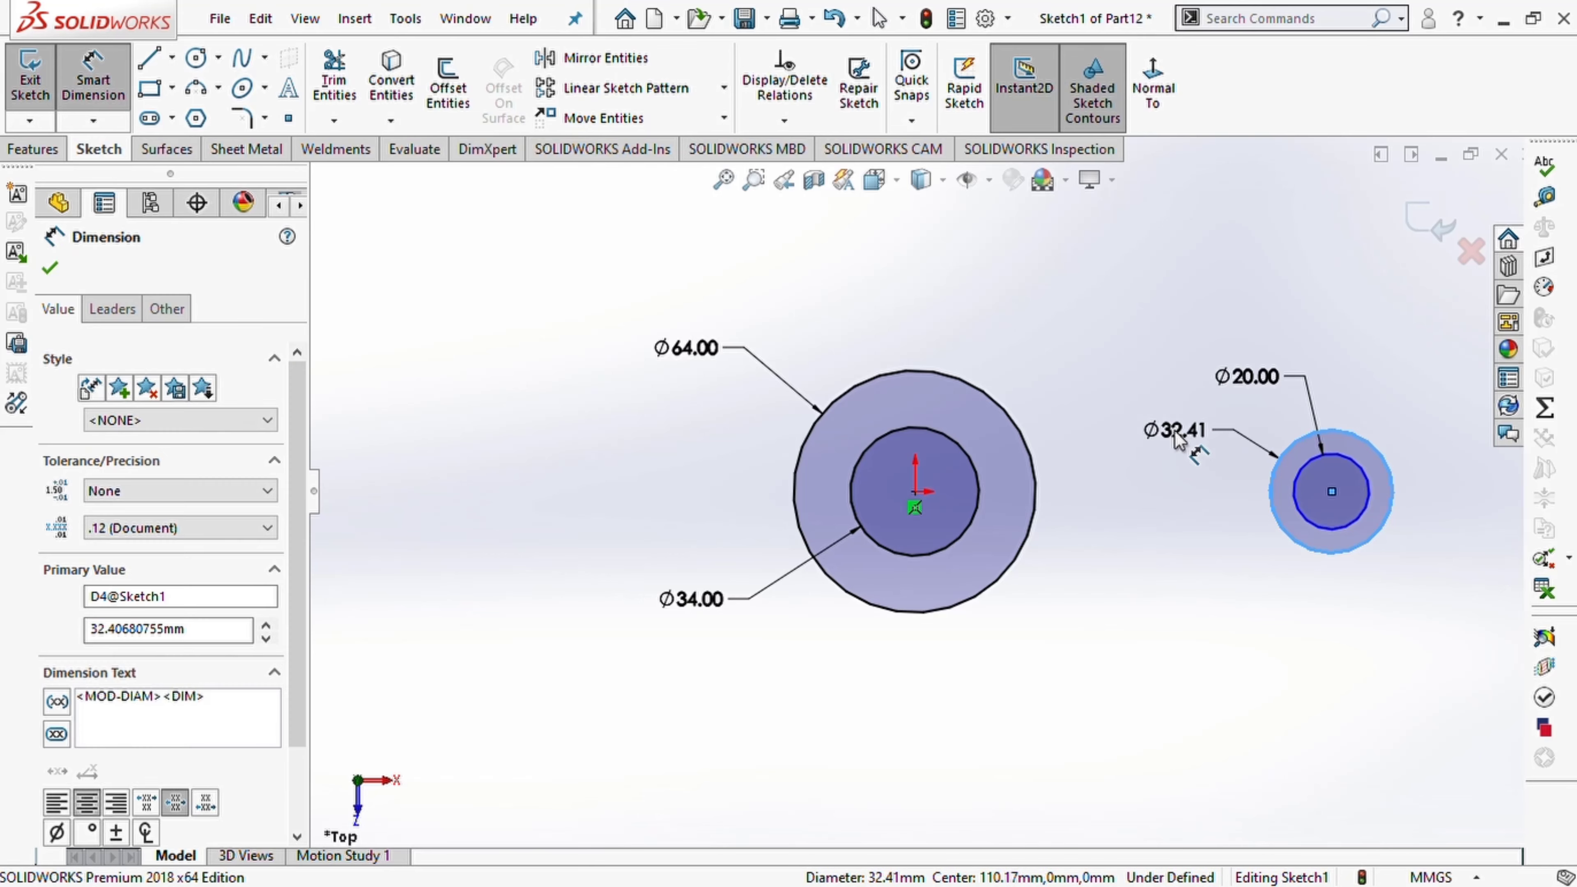
text(38)
key(Return)
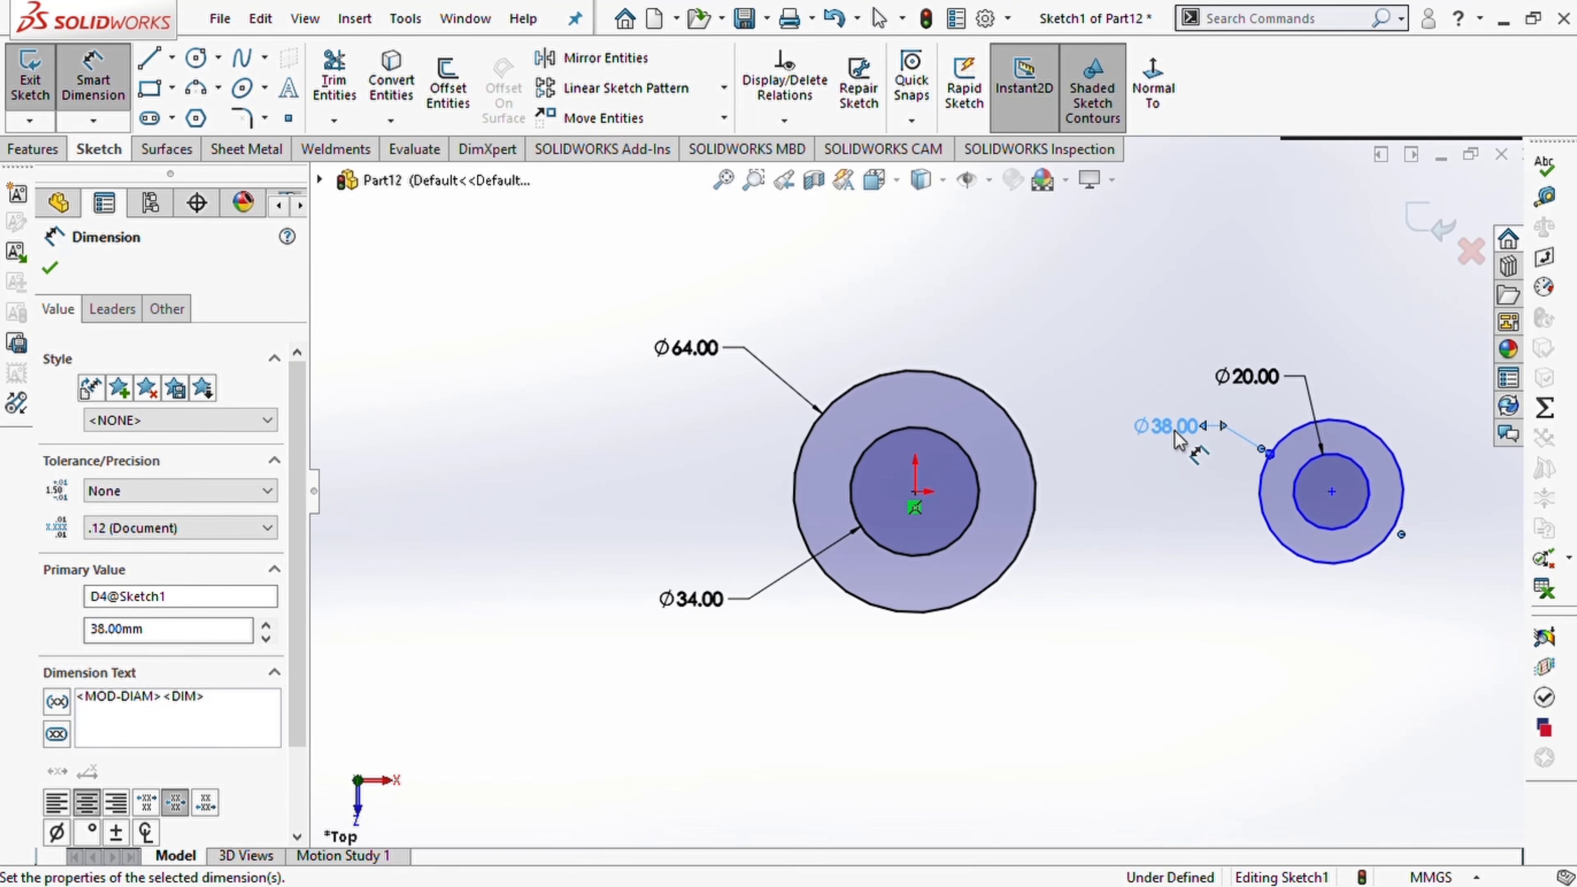
Set the horizontal distance between the centres of the two circle pairs to 75 mm
click(915, 491)
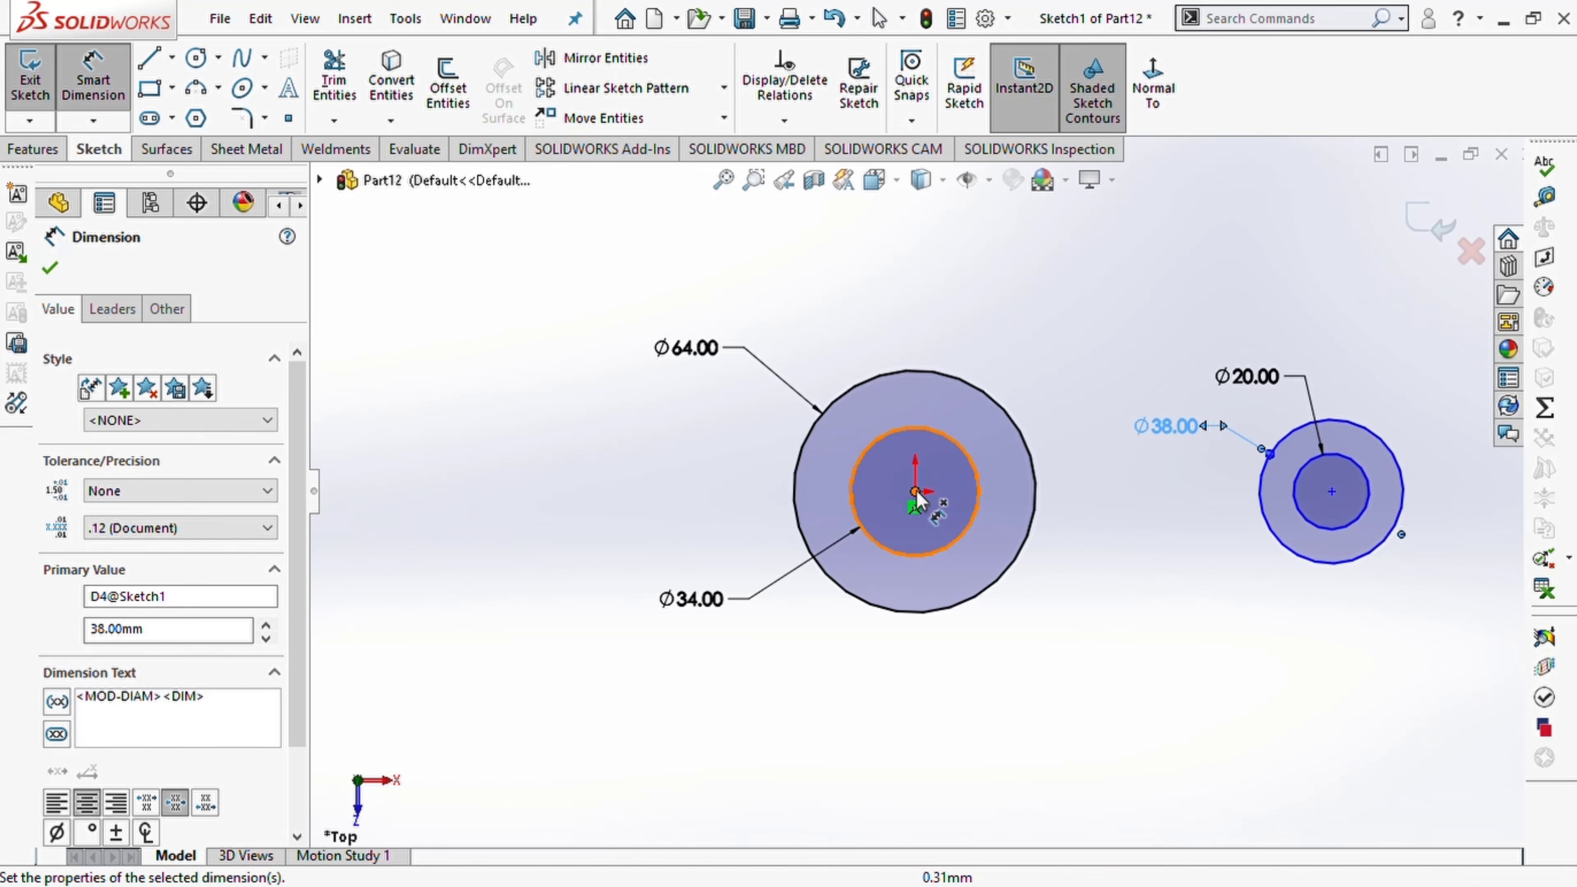
click(1331, 491)
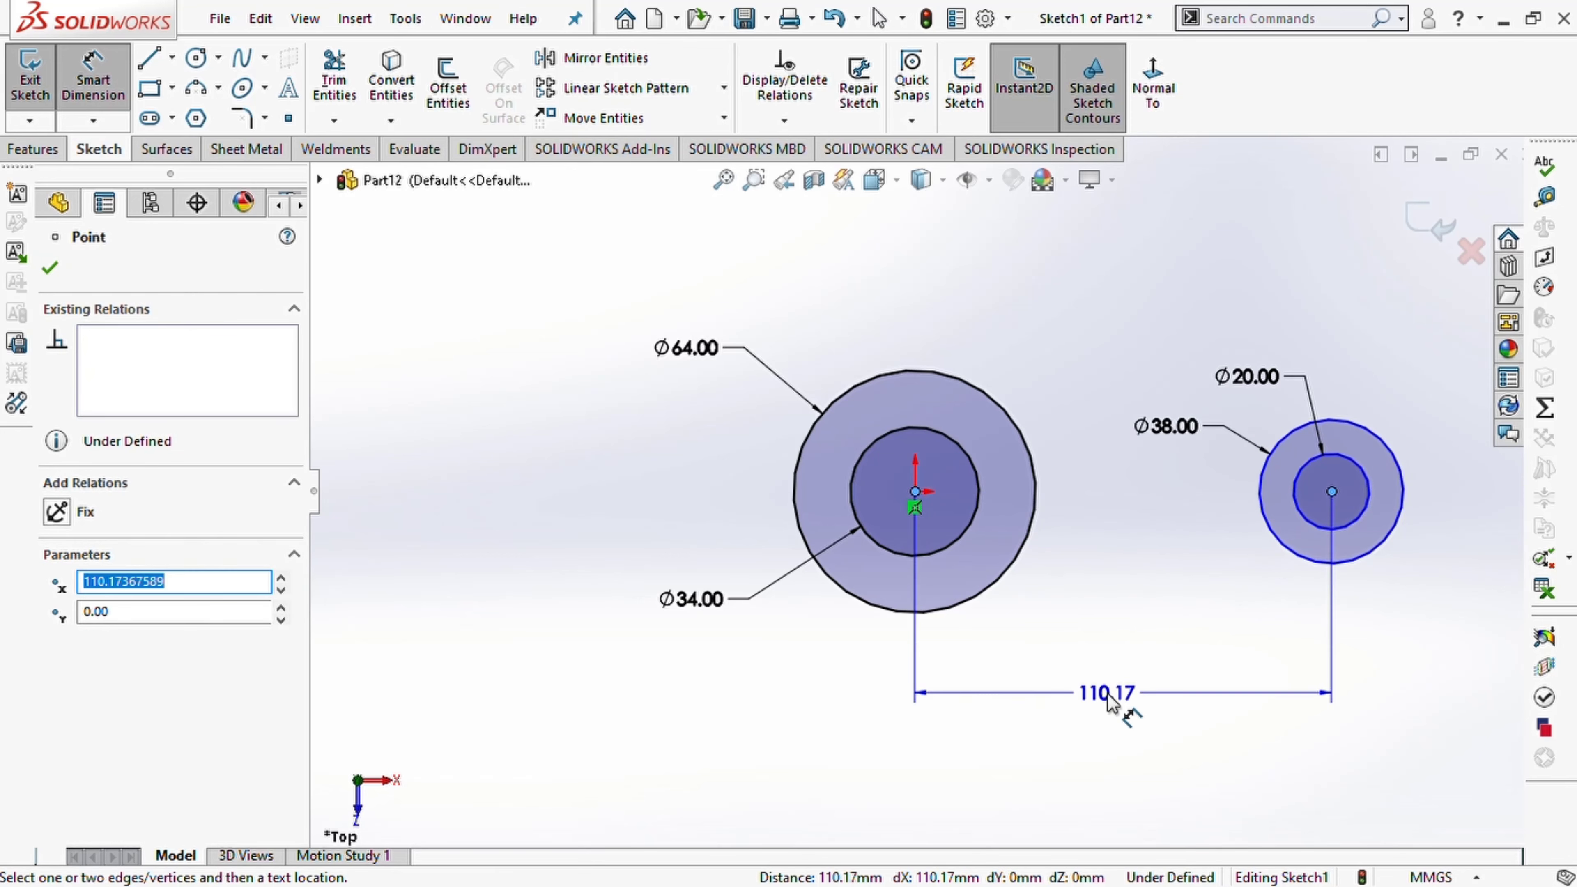
click(1110, 700)
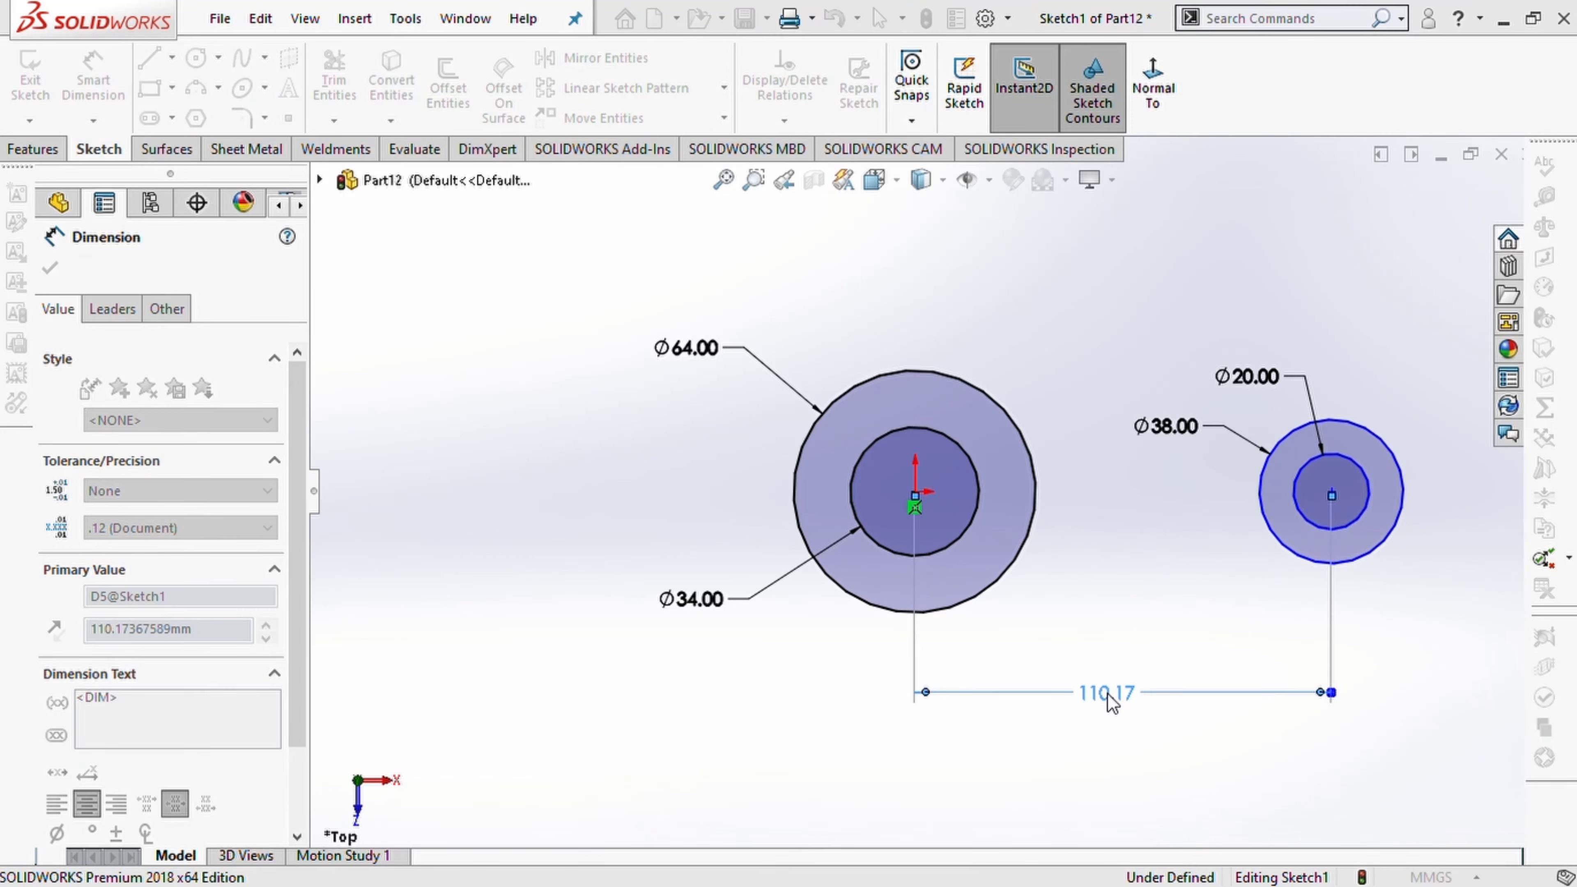
text(75)
key(Return)
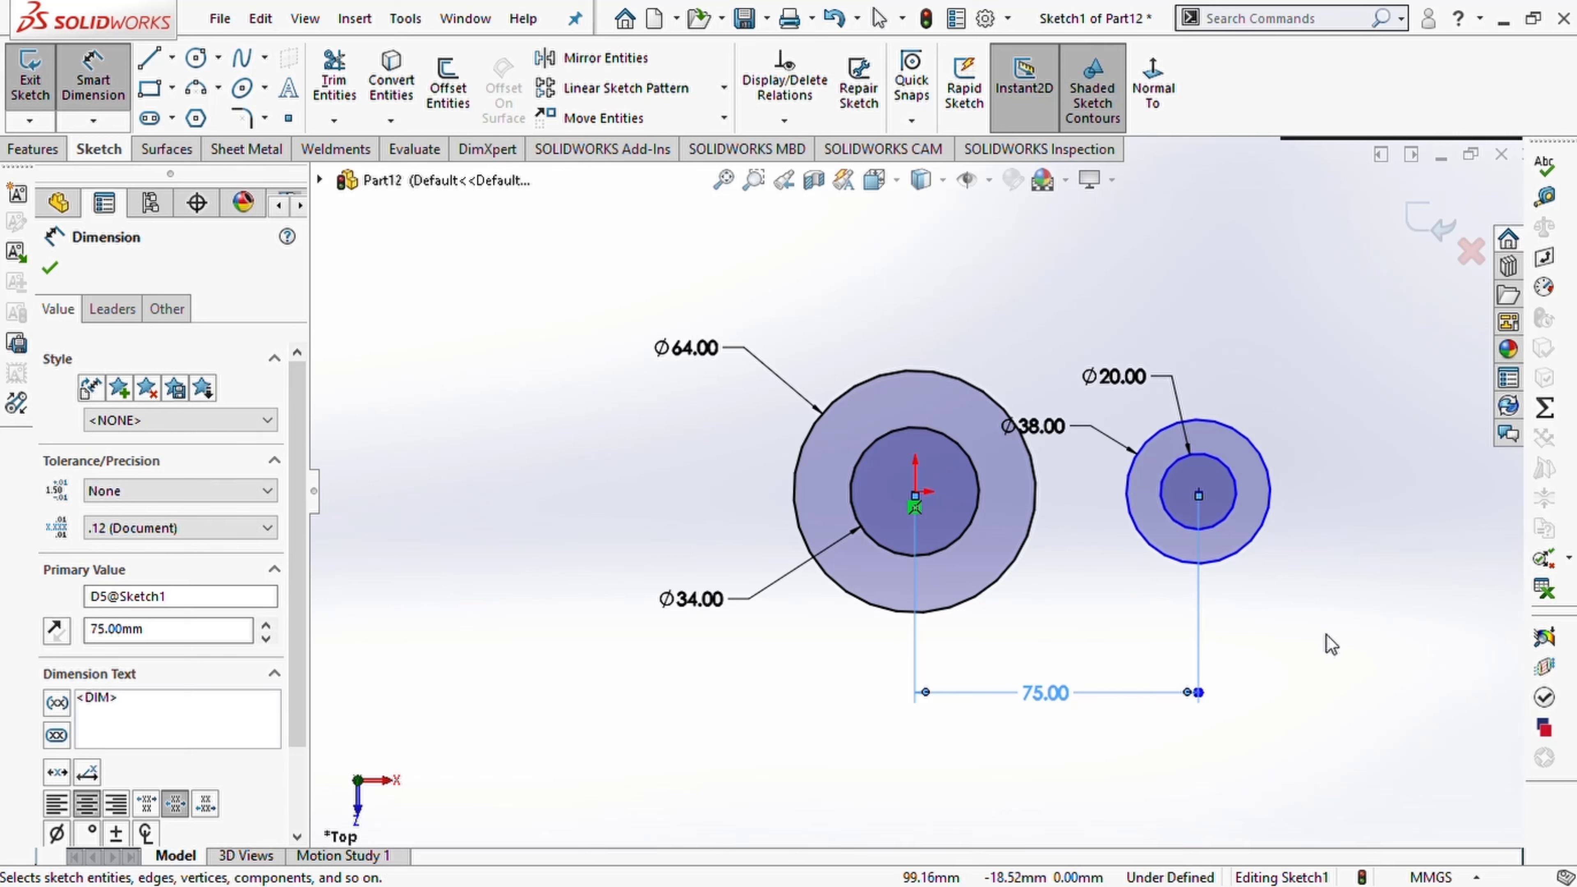
key(Escape)
Add a Horizontal relation between the centre points of the two circle pairs
click(915, 491)
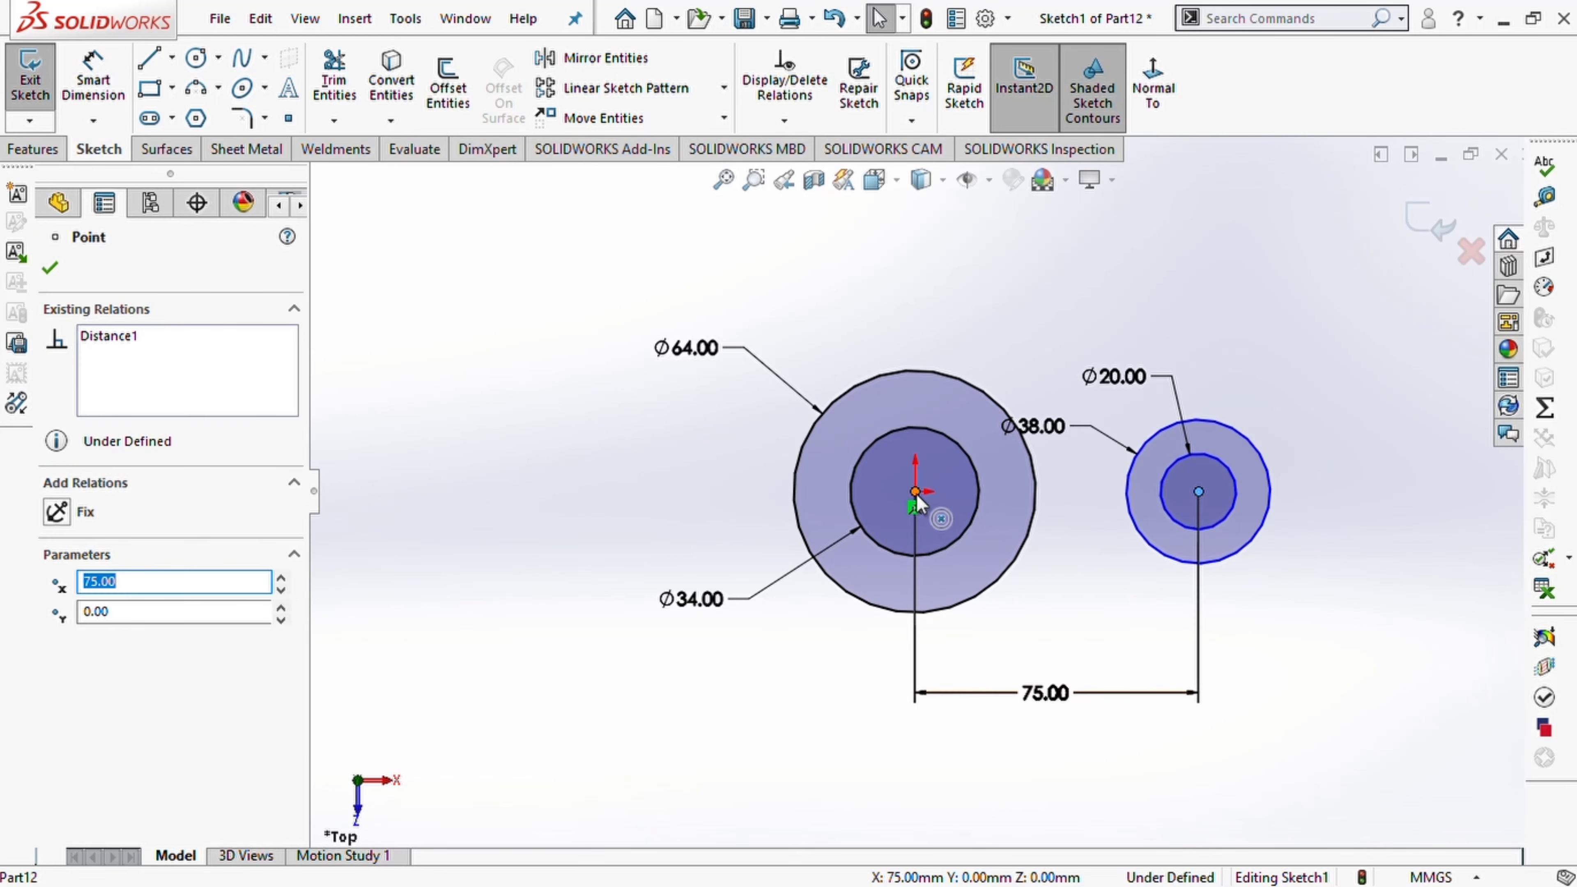
ctrl+click(1198, 491)
click(990, 388)
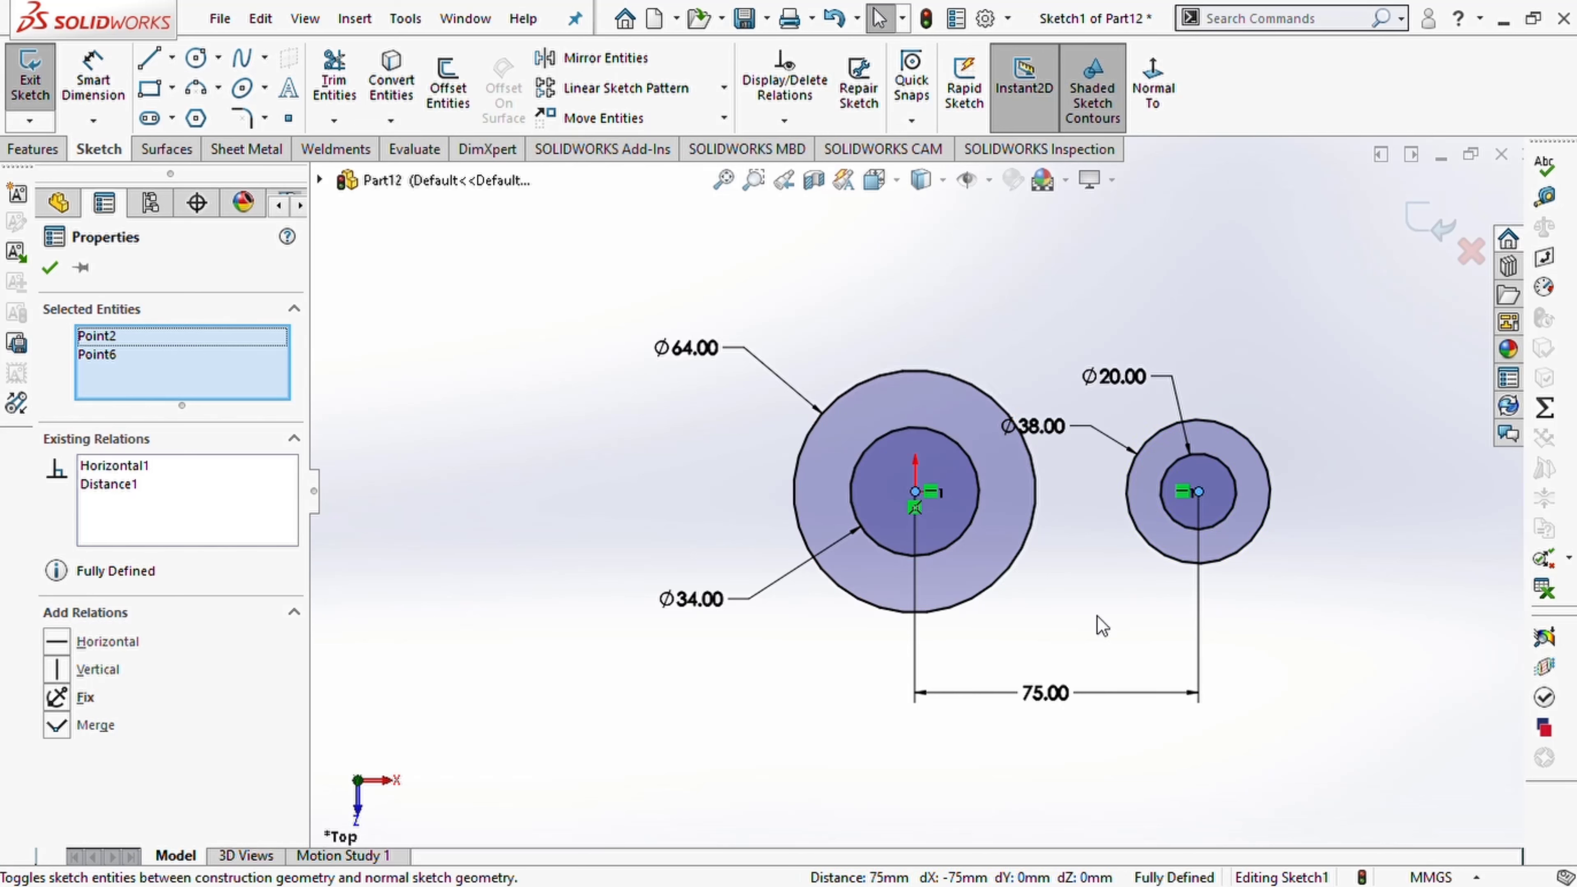
click(1289, 630)
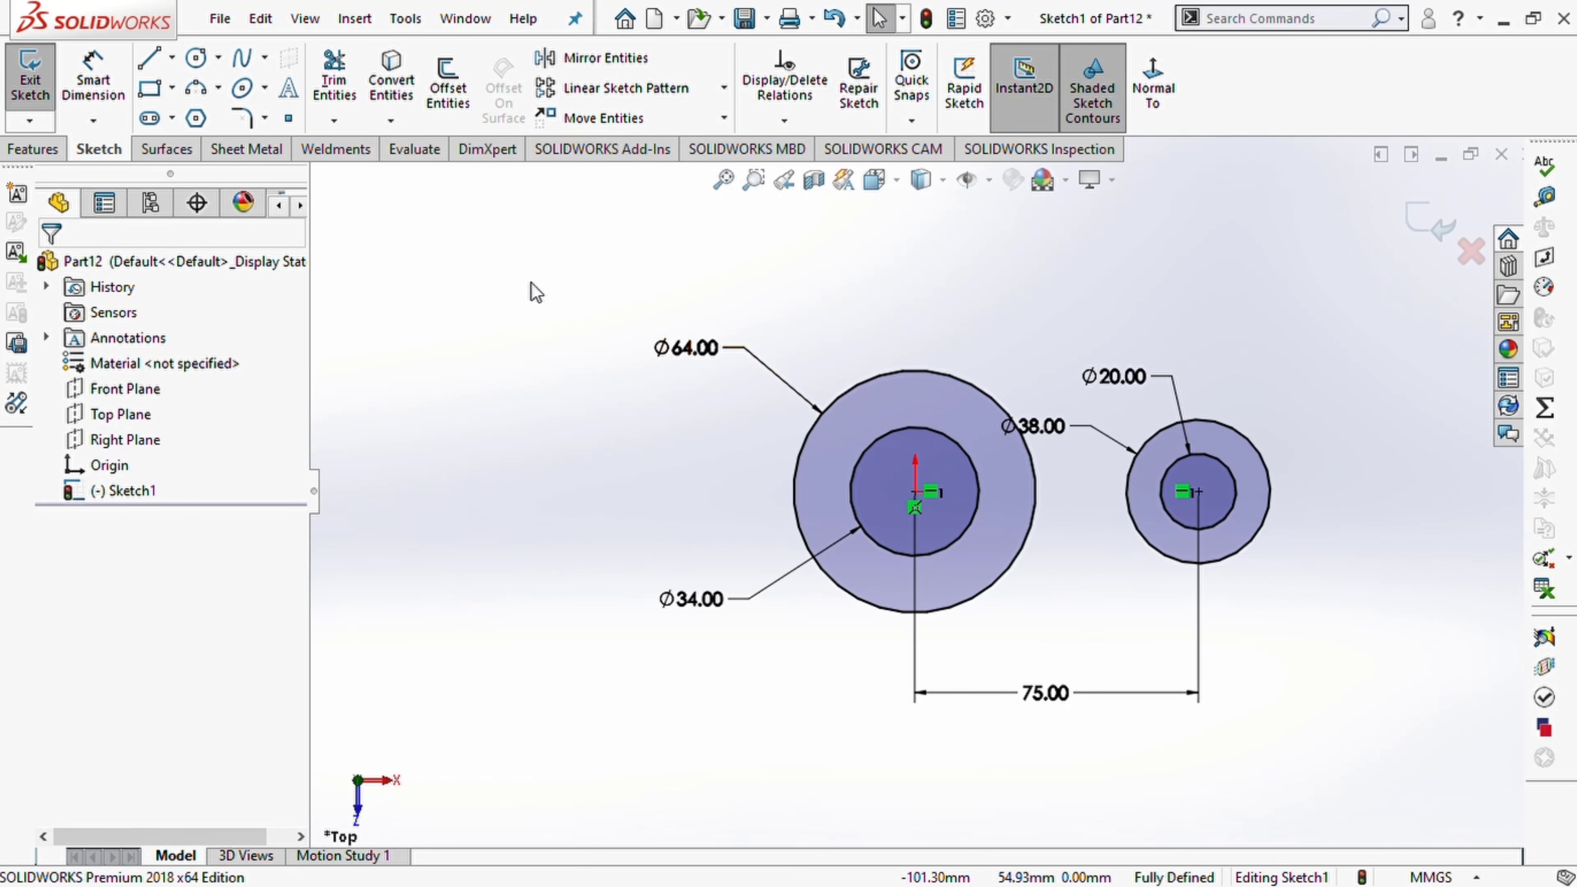
Draw two inward-curving 3-point arcs joining the 64 mm and 38 mm circles, one above and one below, the lower with about 57 mm radius
click(197, 88)
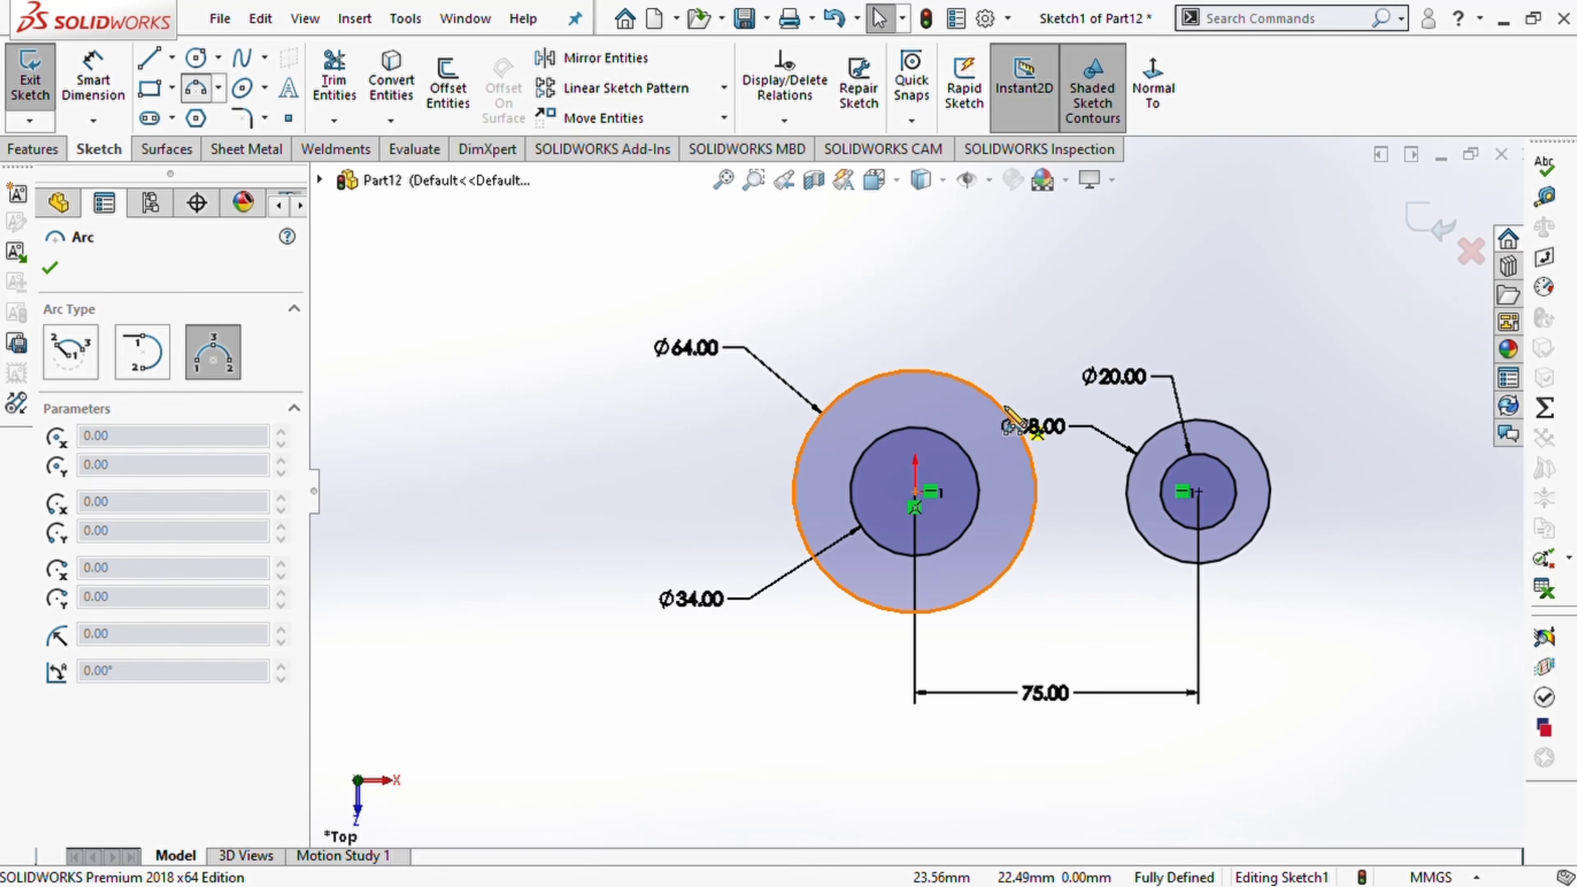
click(992, 395)
click(1127, 452)
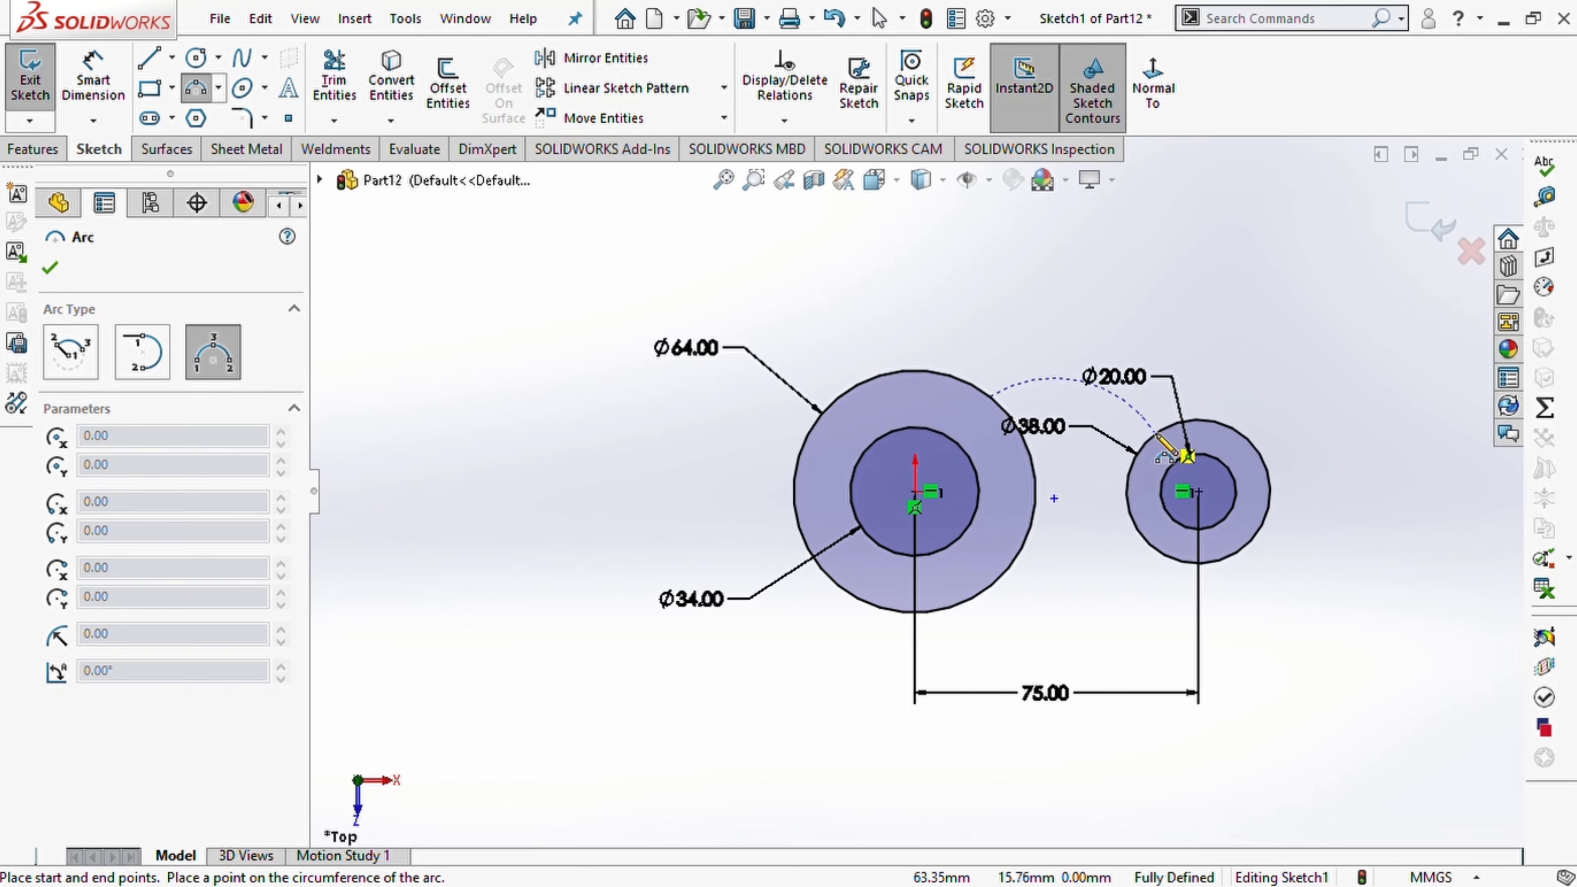
click(1084, 447)
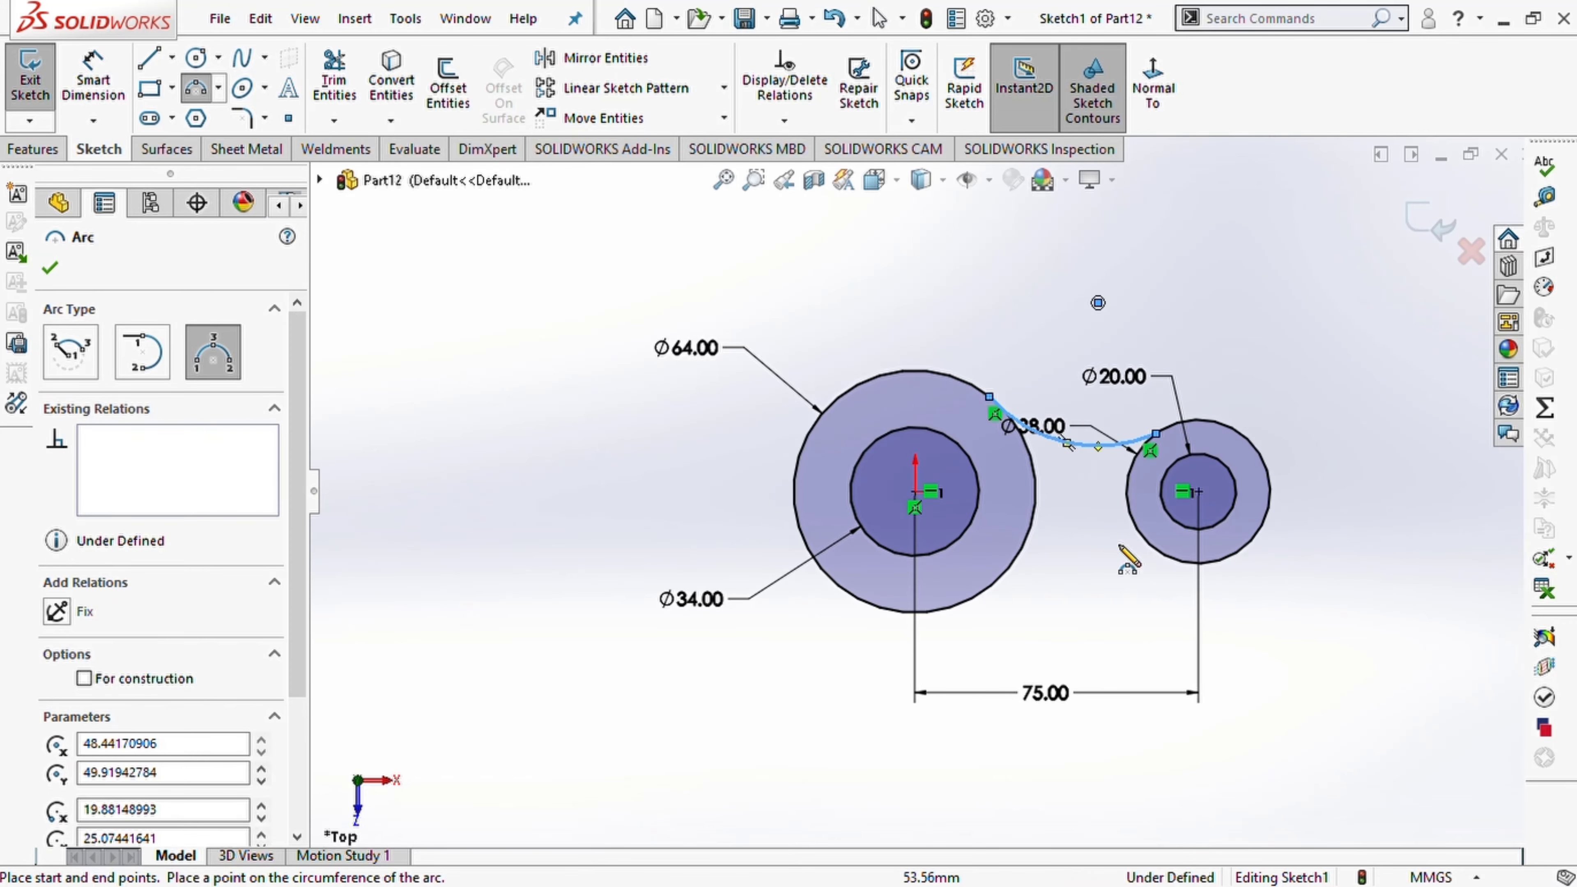
click(1156, 551)
click(991, 586)
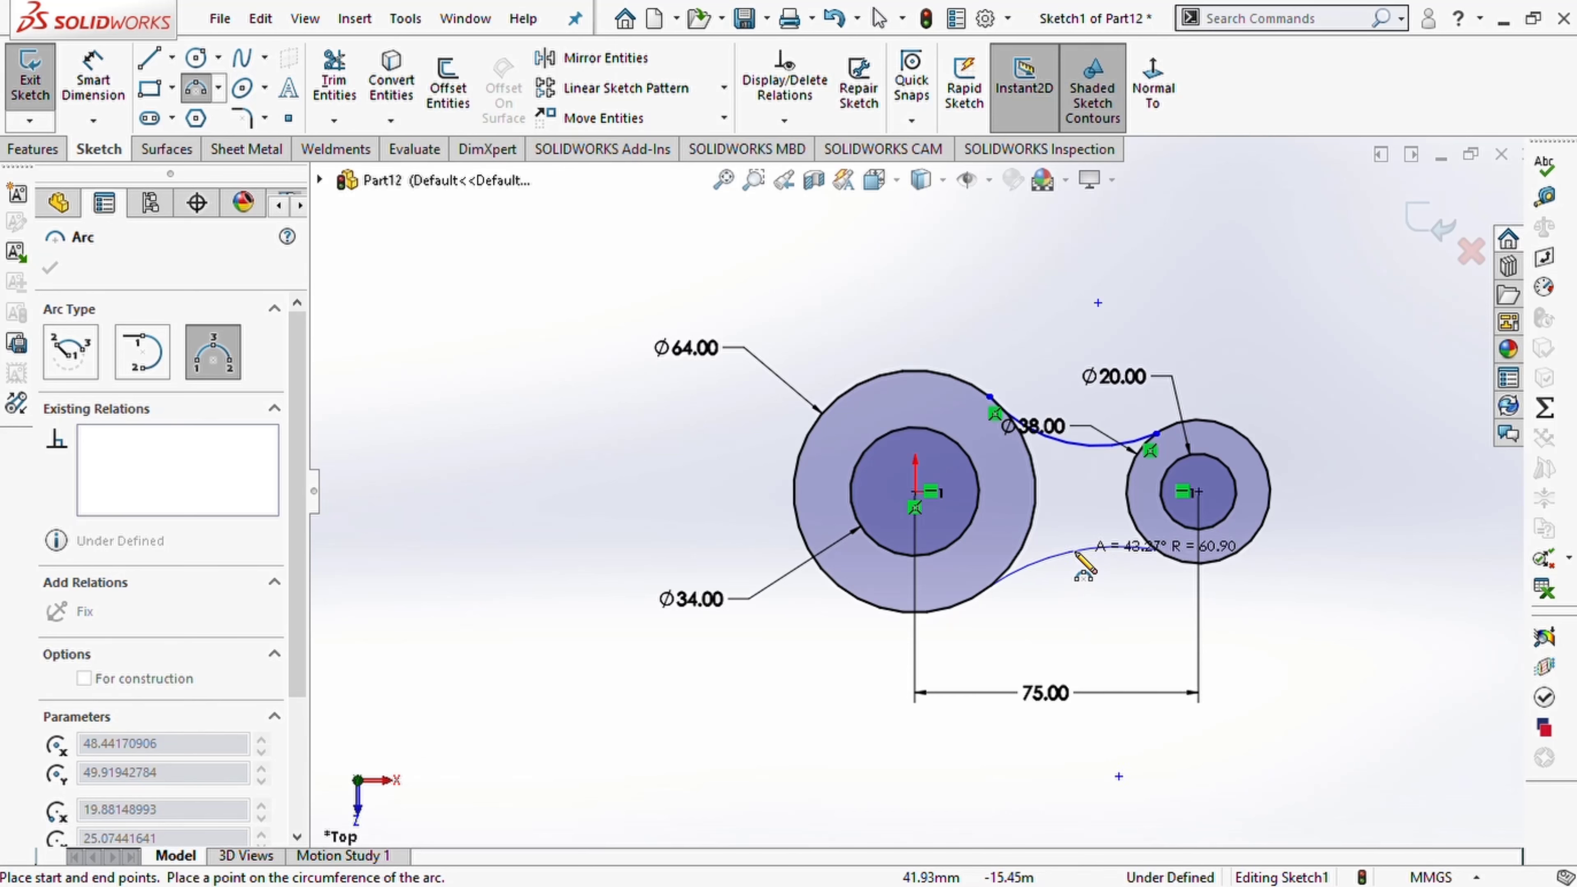
click(1069, 551)
key(Escape)
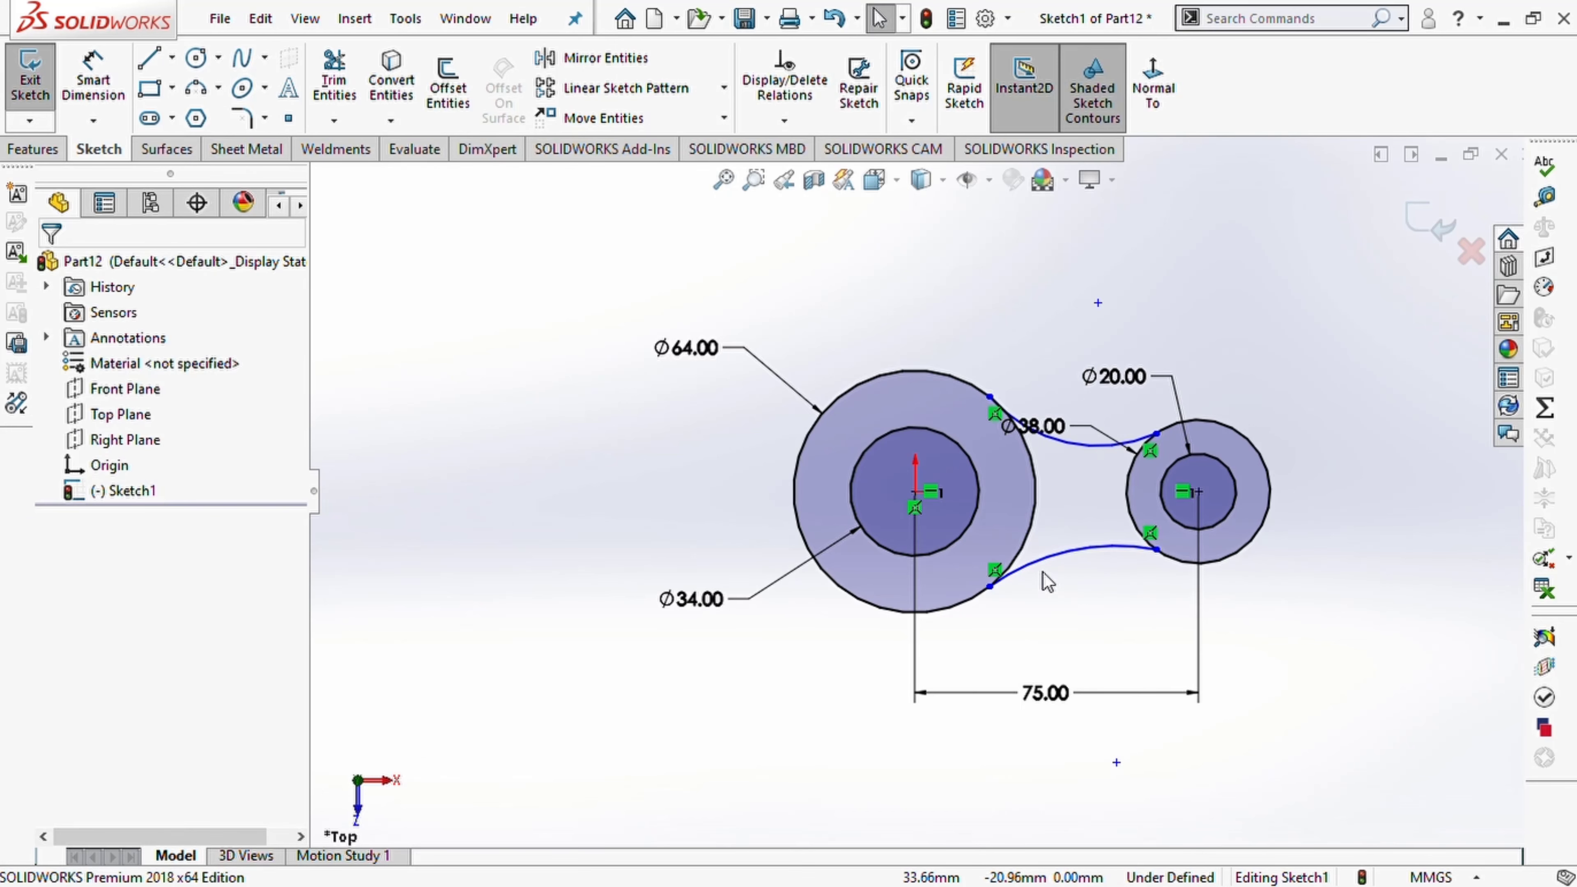
Add an Equal relation between the upper and lower connecting arcs
click(1050, 561)
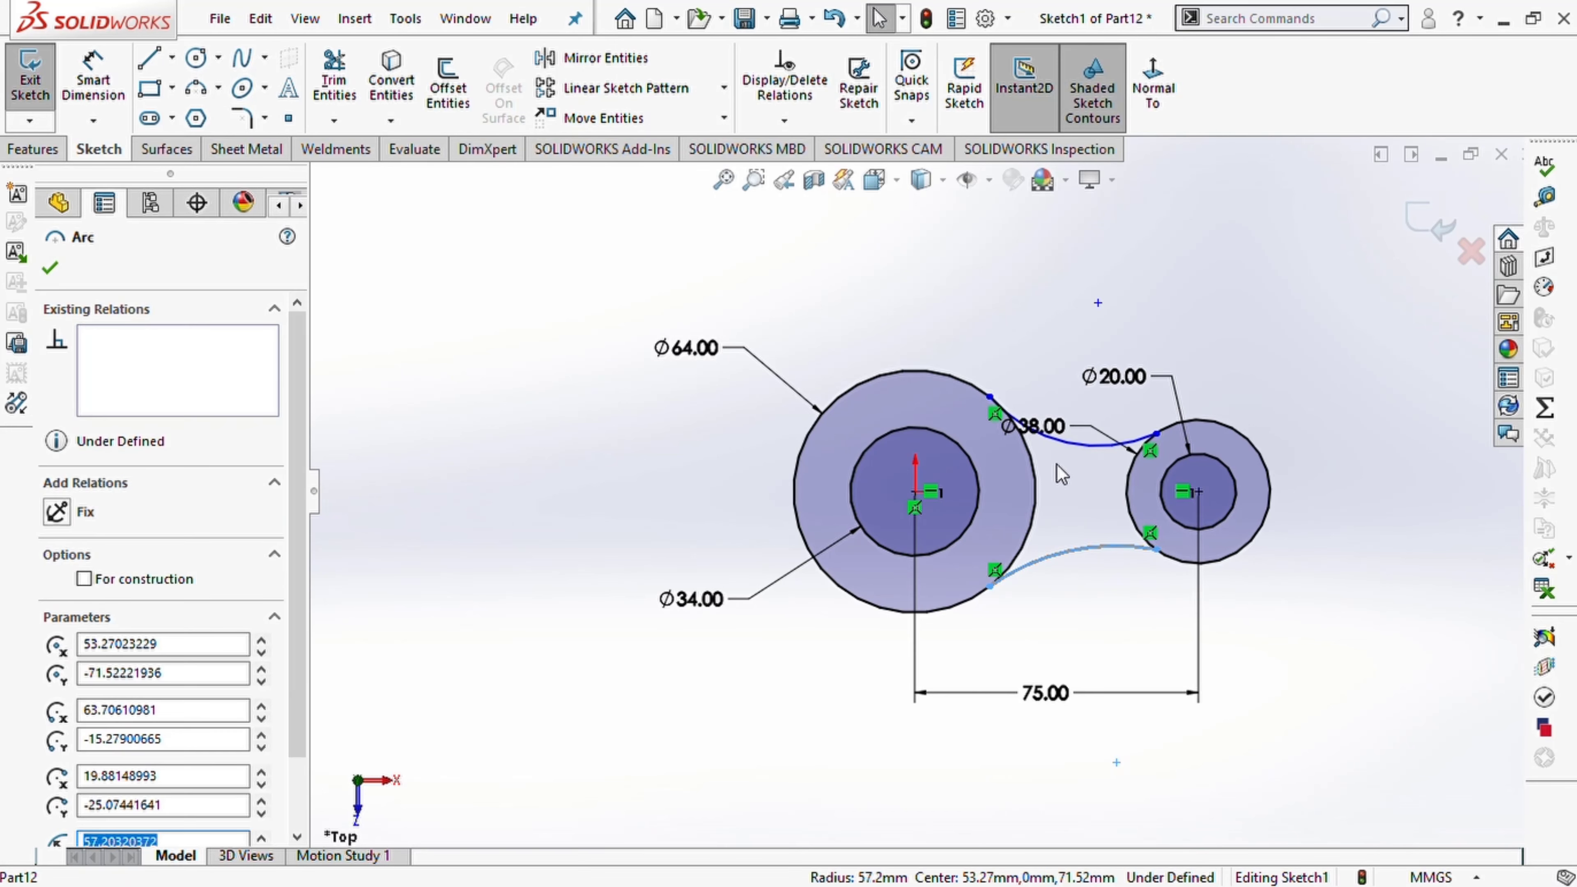
ctrl+click(1070, 447)
click(1248, 349)
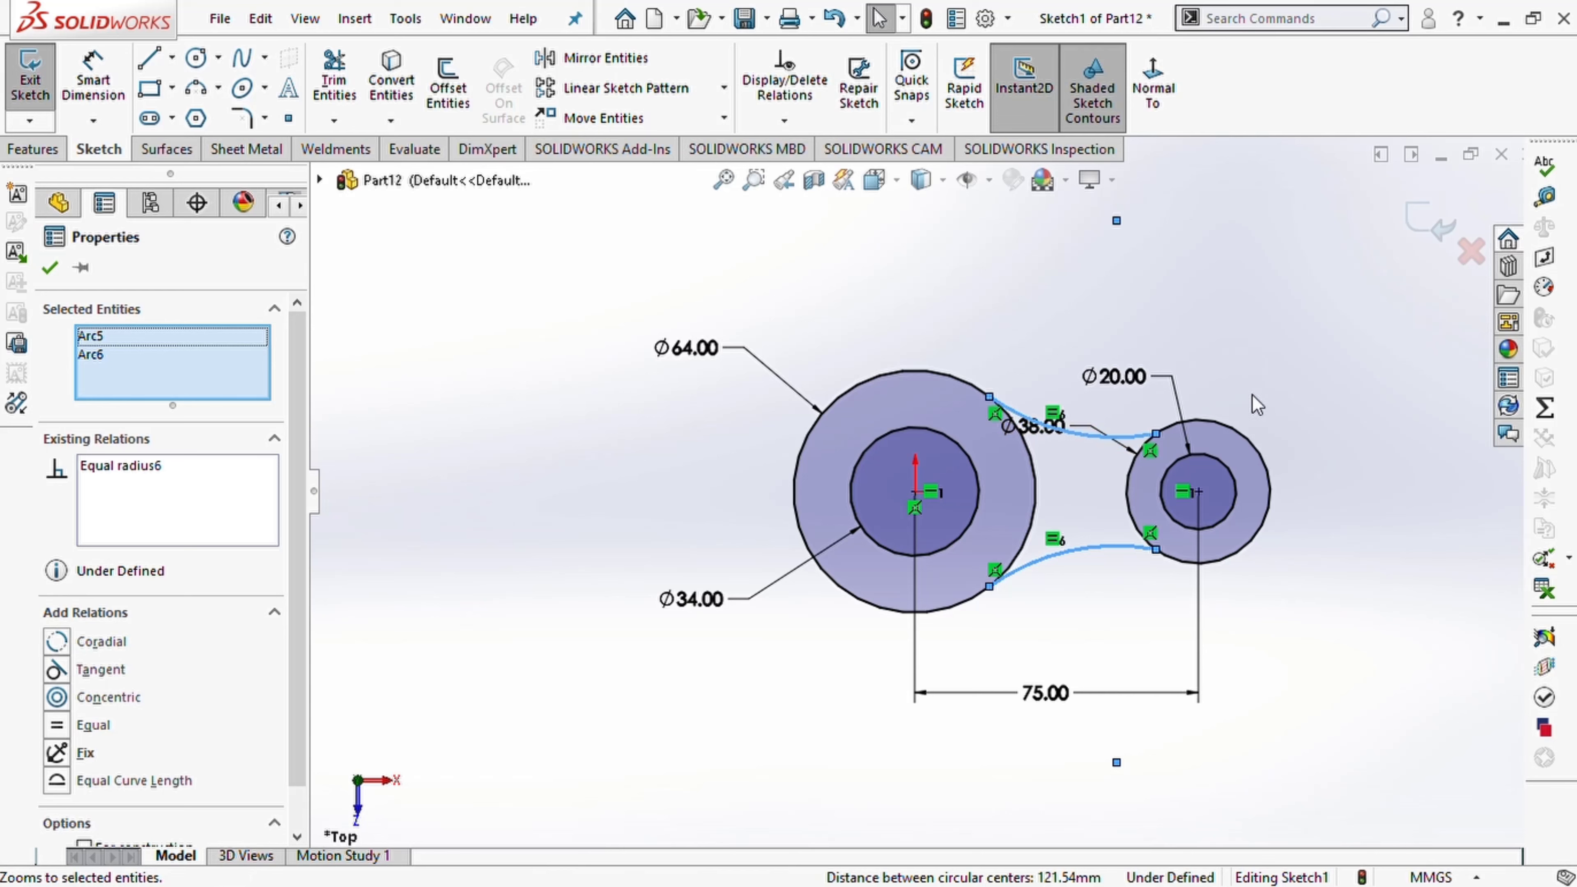
click(1310, 603)
Dimension the lower connecting arc with a radius of 64 mm
right_drag(1361, 675, 1376, 547)
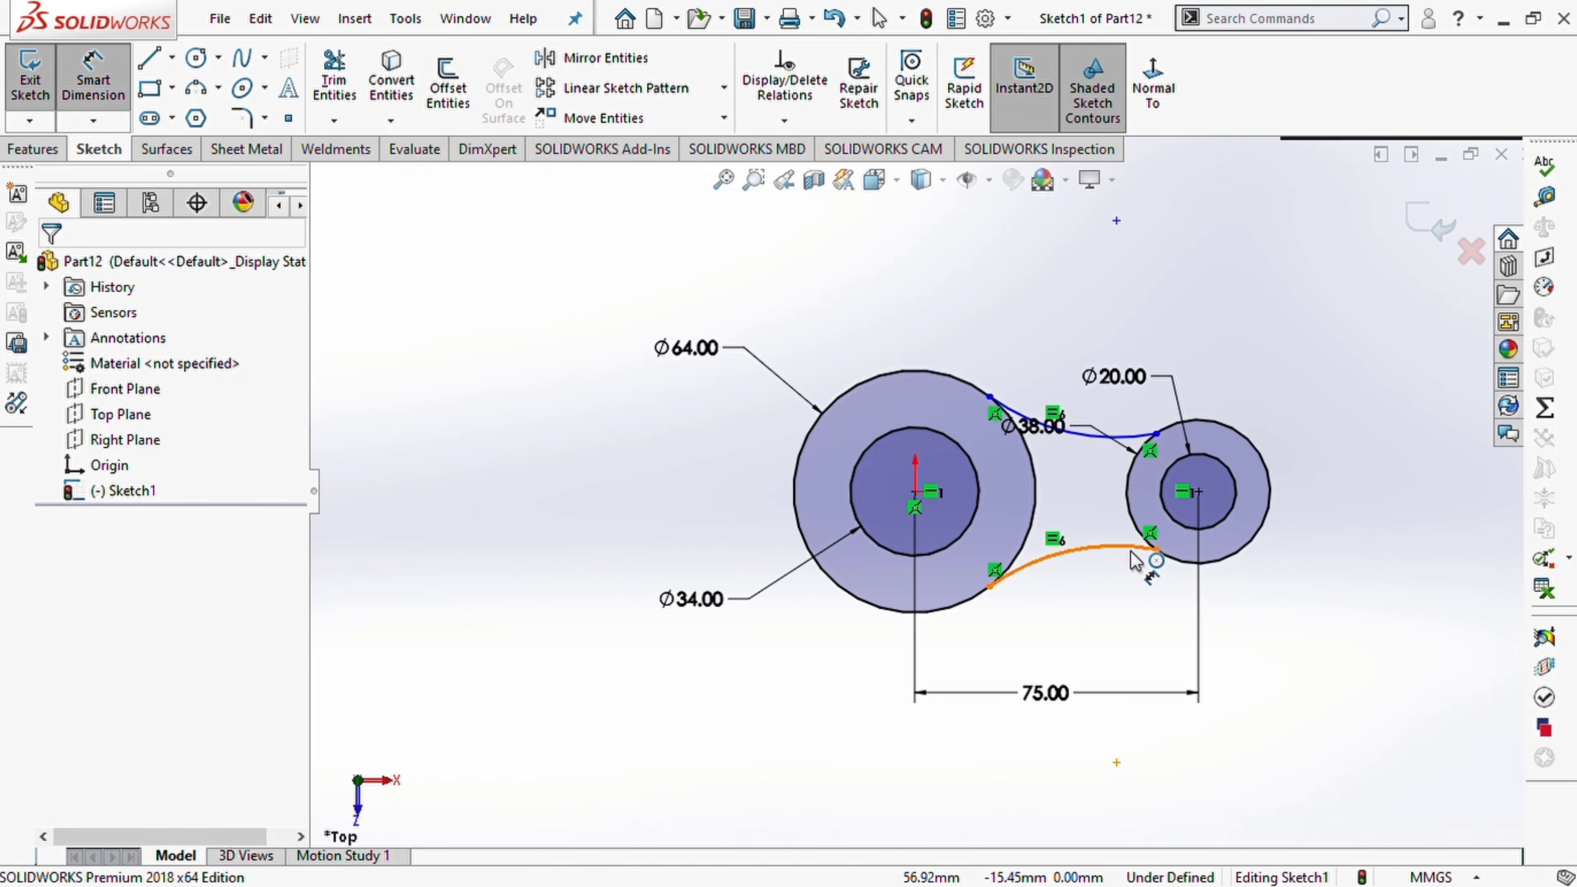
click(1146, 548)
click(1093, 624)
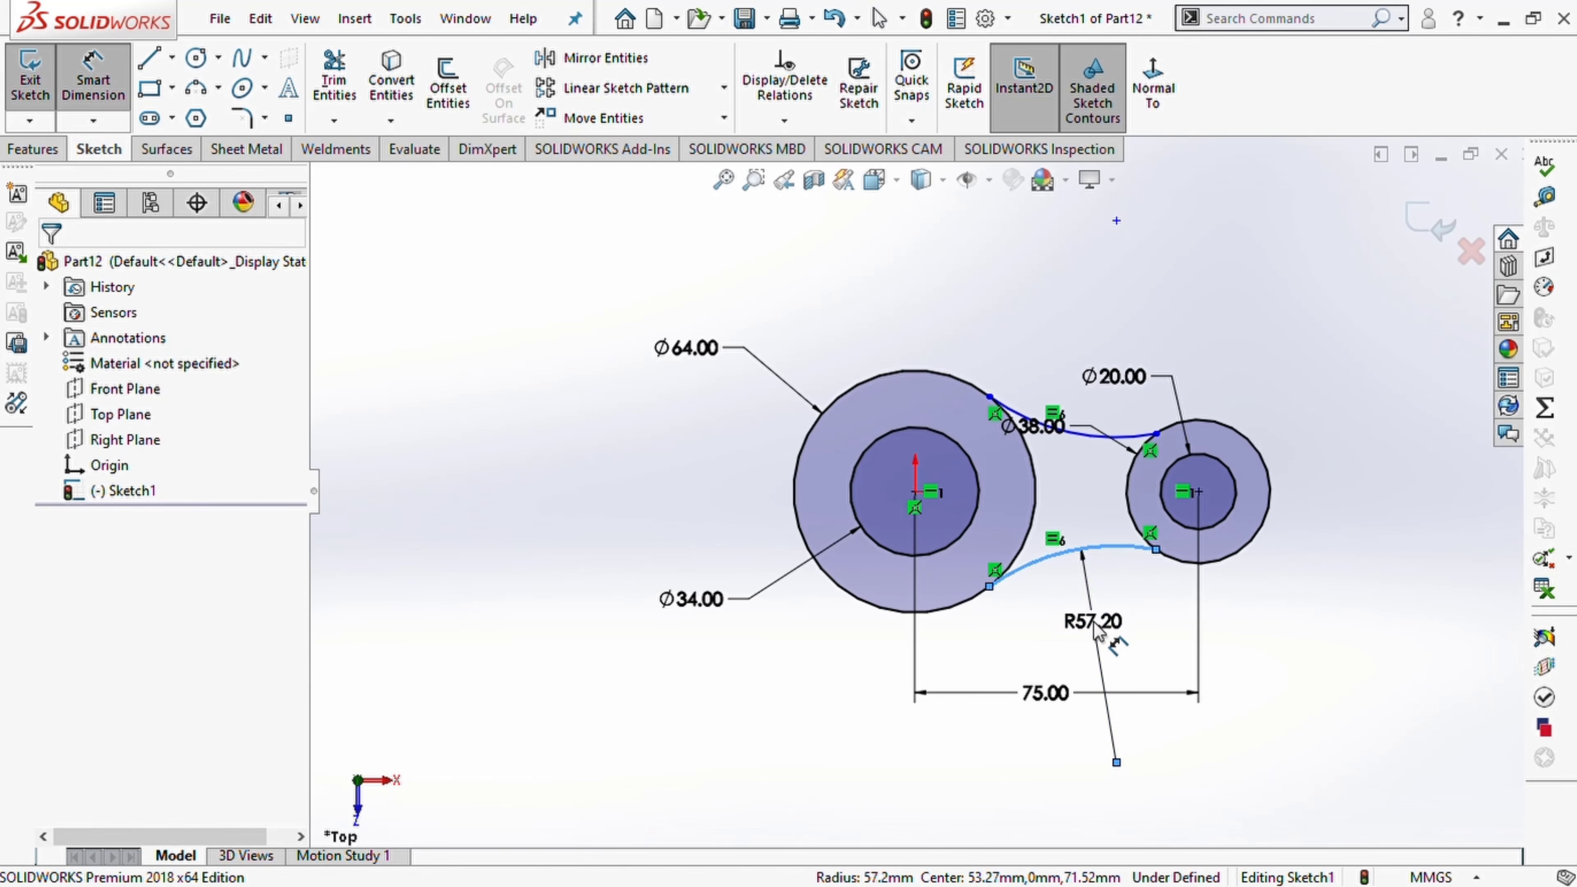
text(64)
key(Return)
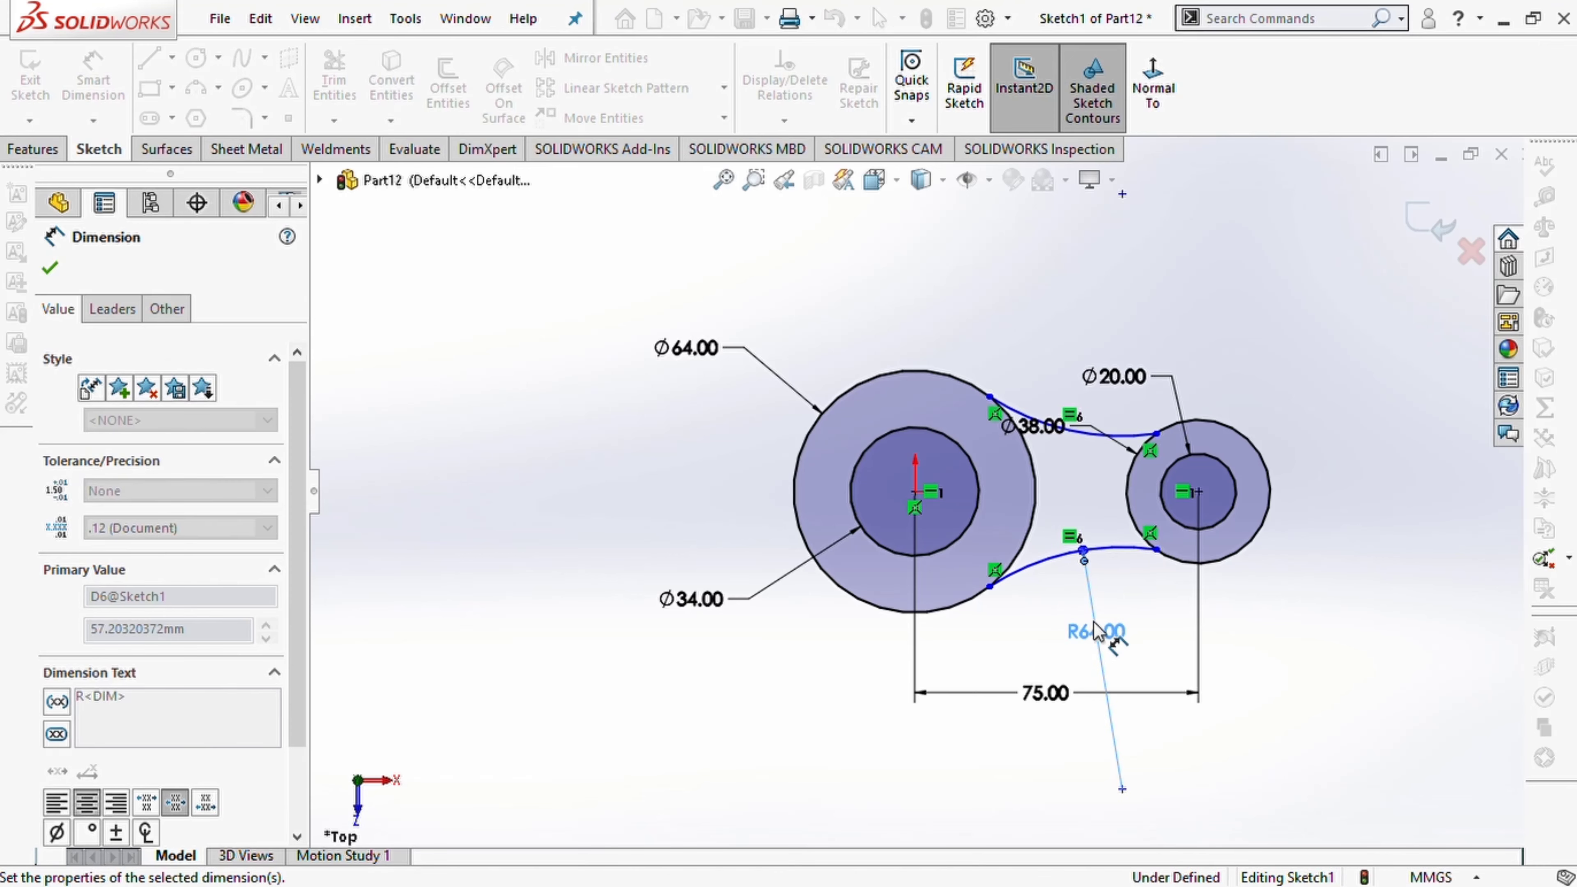
key(Escape)
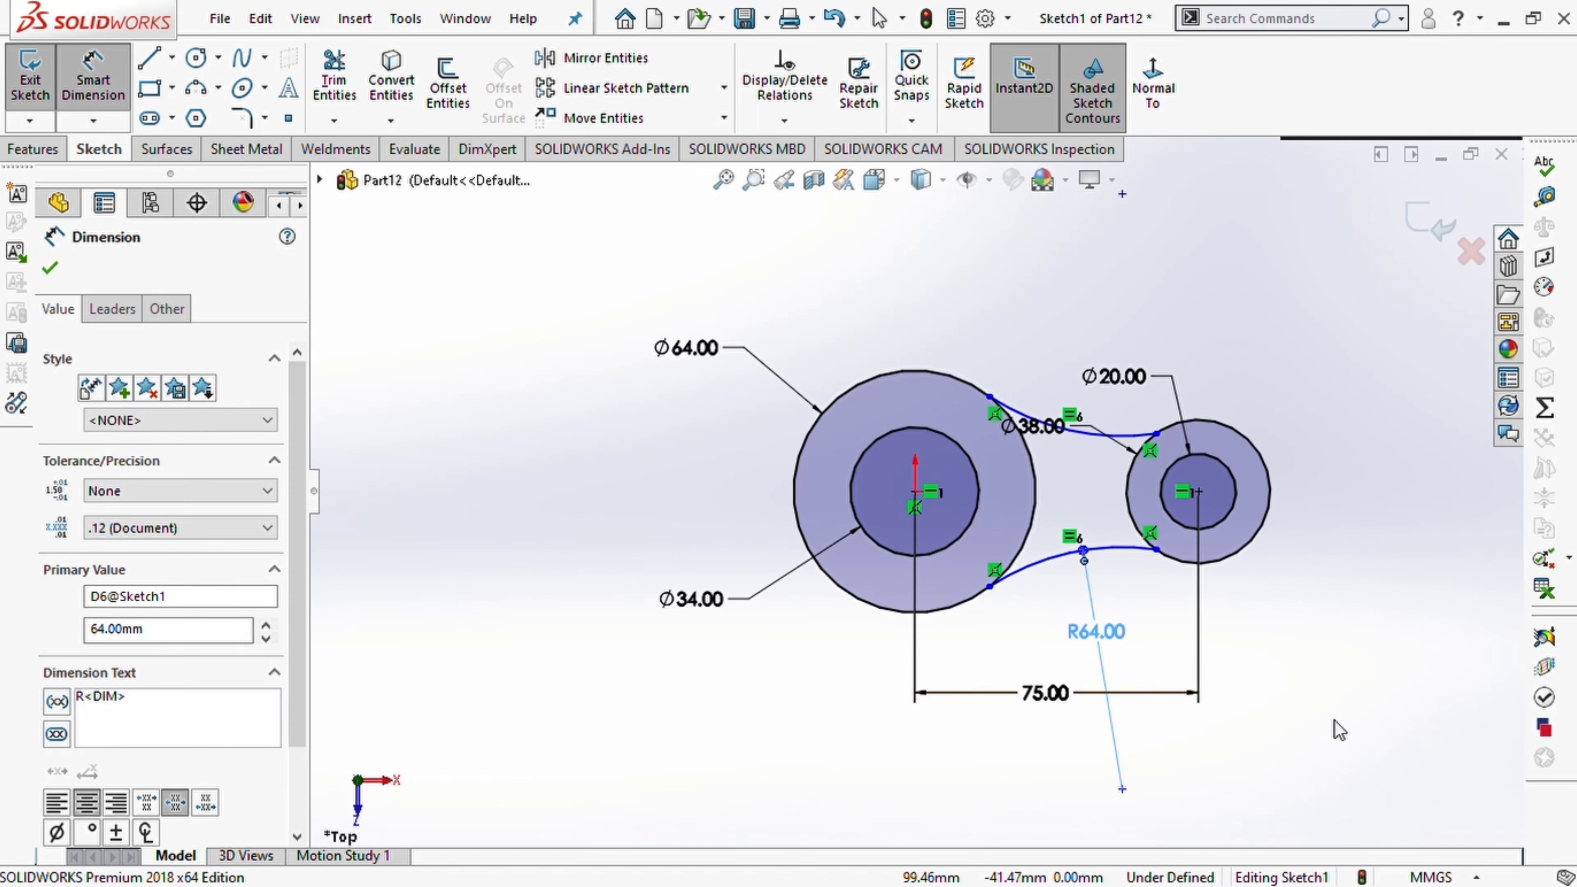
click(1335, 721)
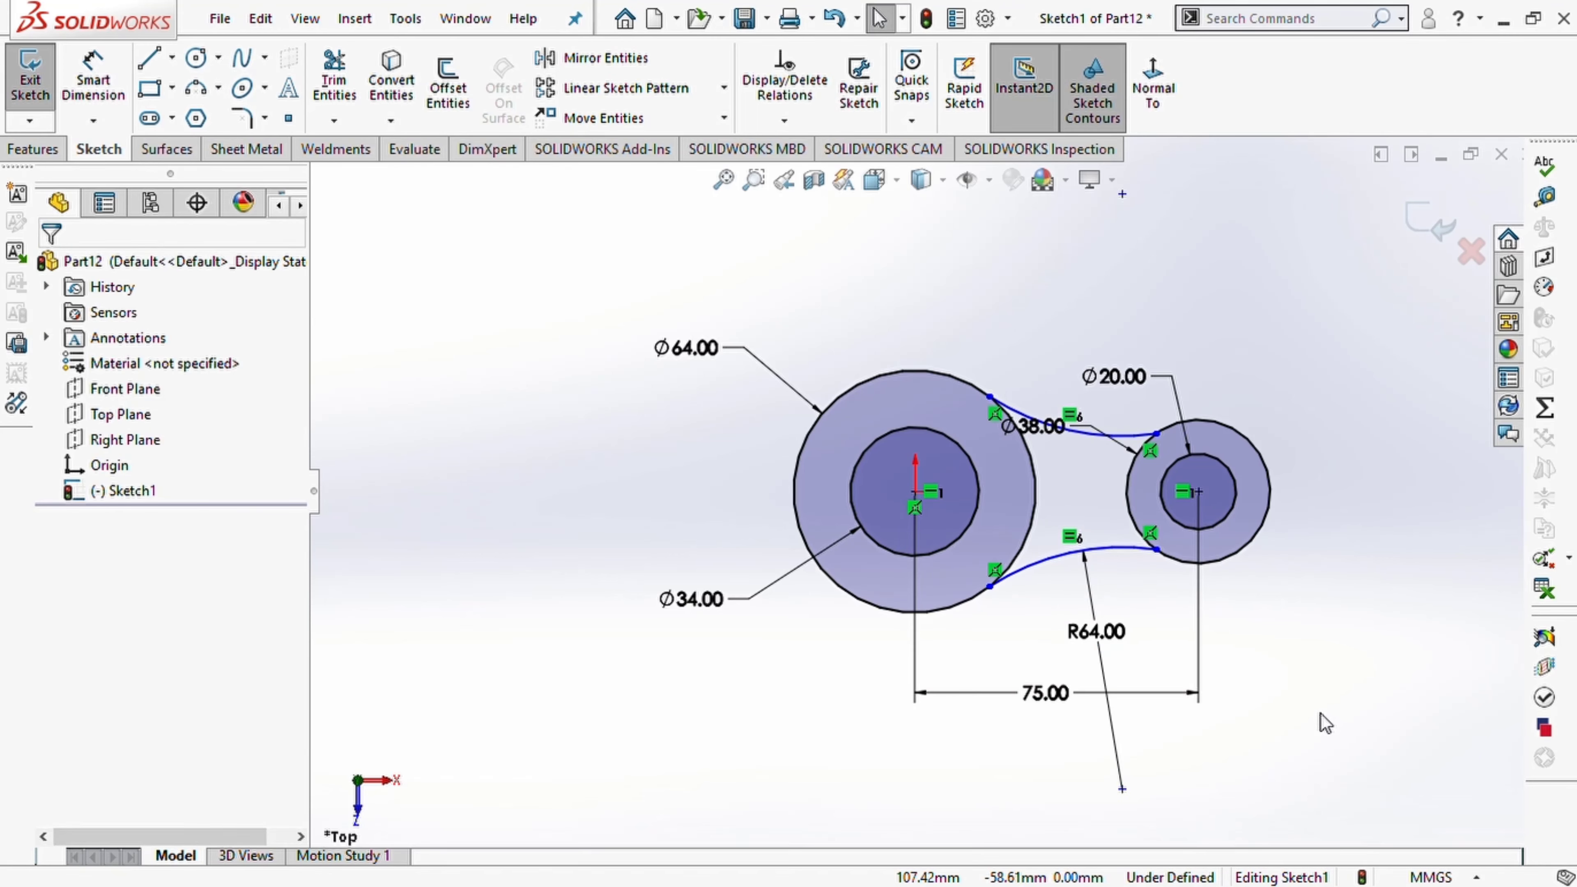
Make the lower connecting arc tangent to both the 38 mm circle and the 64 mm circle
click(1146, 551)
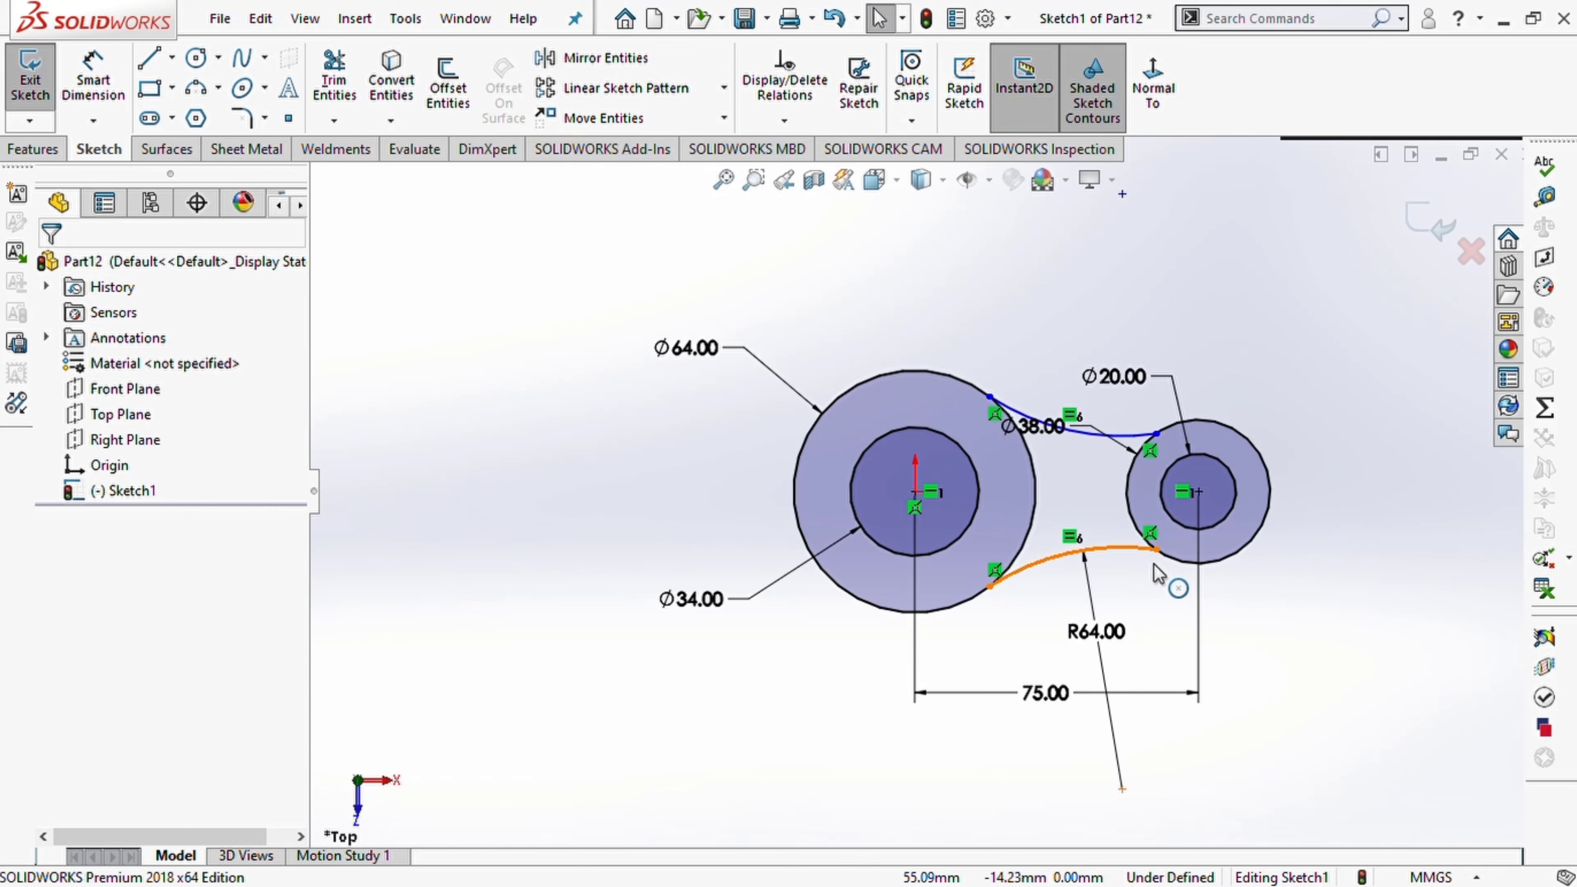
ctrl+click(1186, 566)
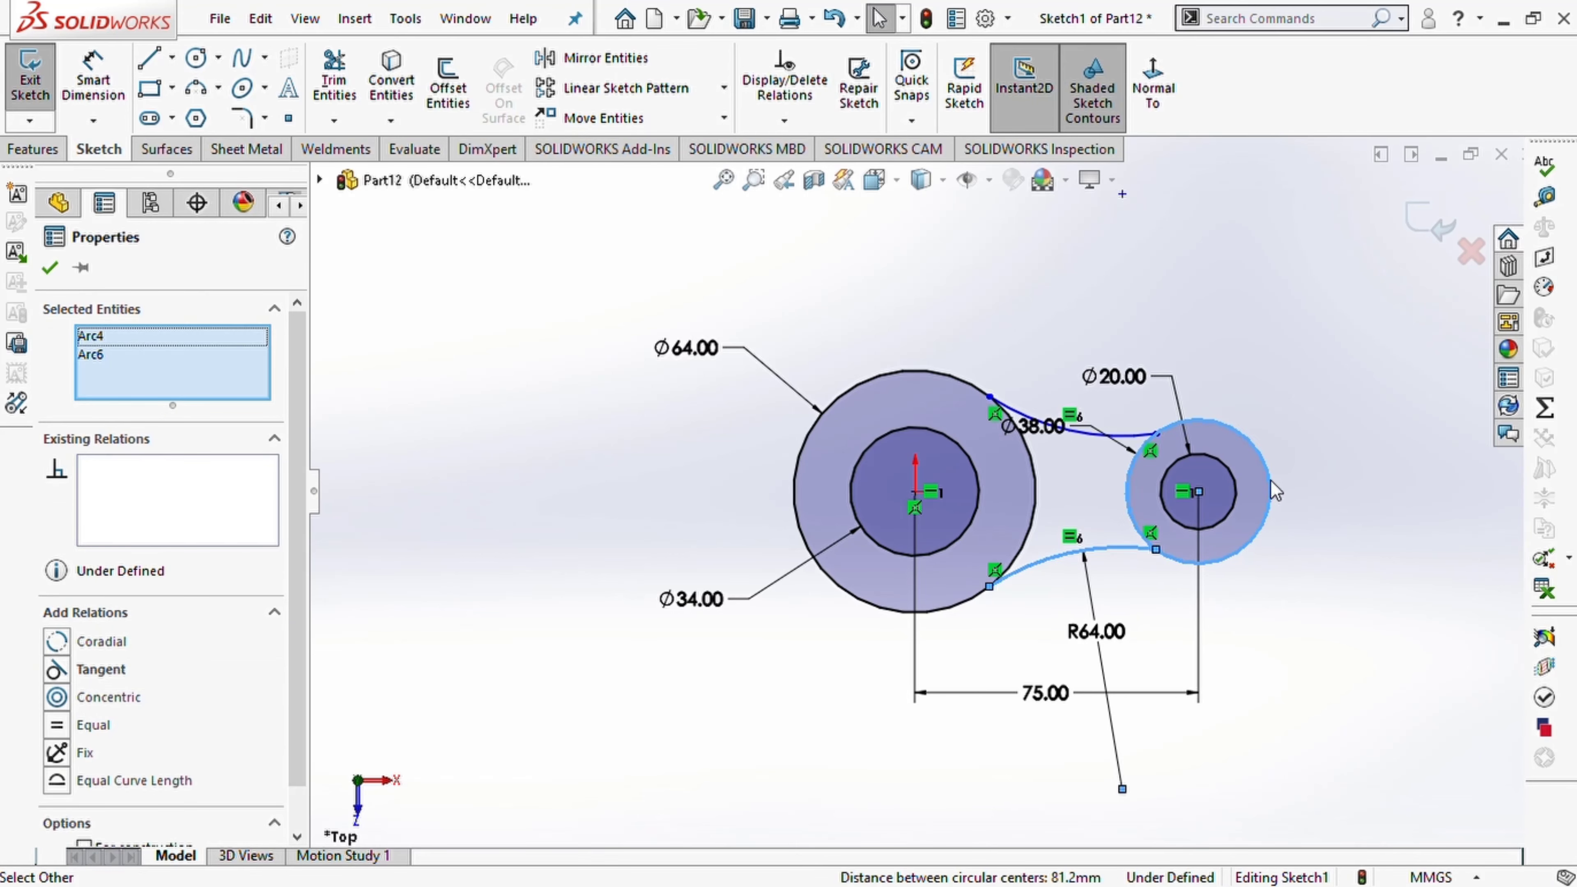
click(1290, 470)
click(1304, 664)
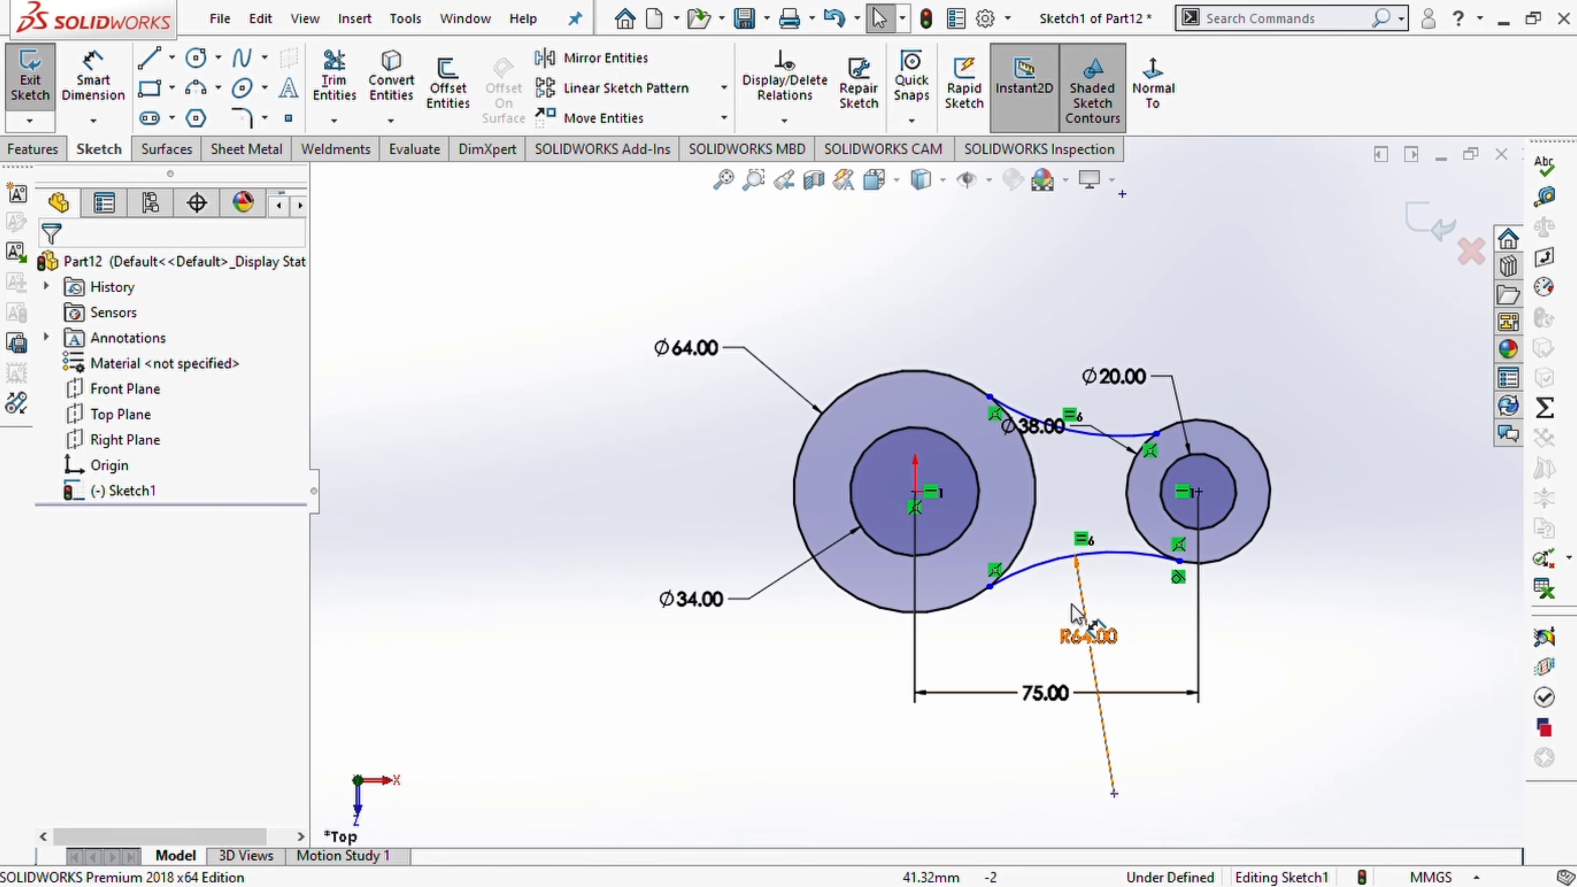
click(1023, 566)
ctrl+click(1023, 563)
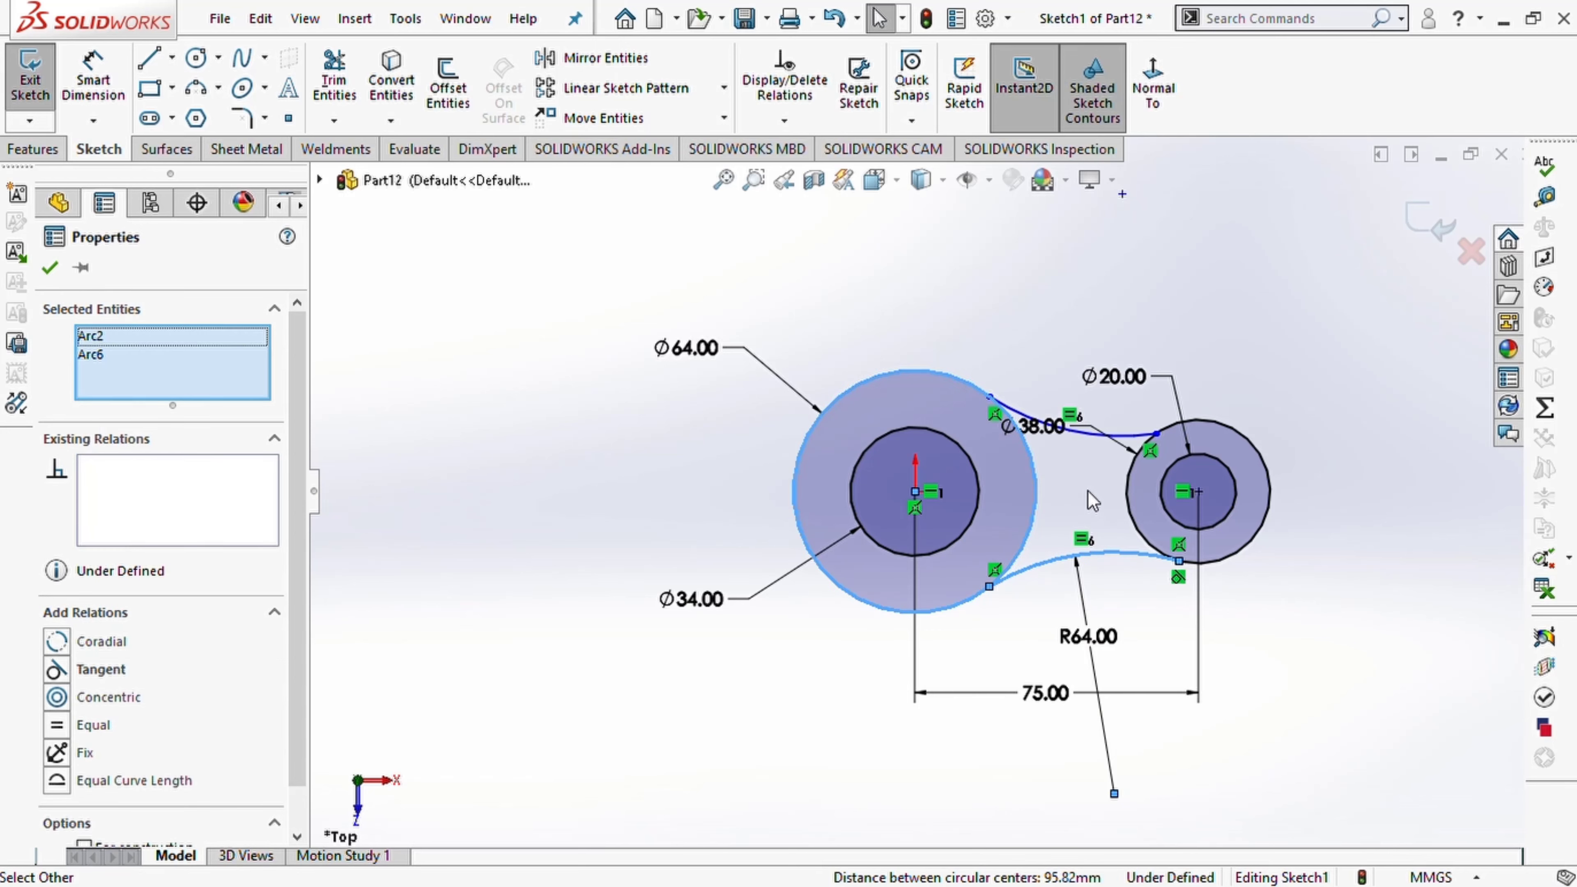
click(1125, 457)
click(1296, 676)
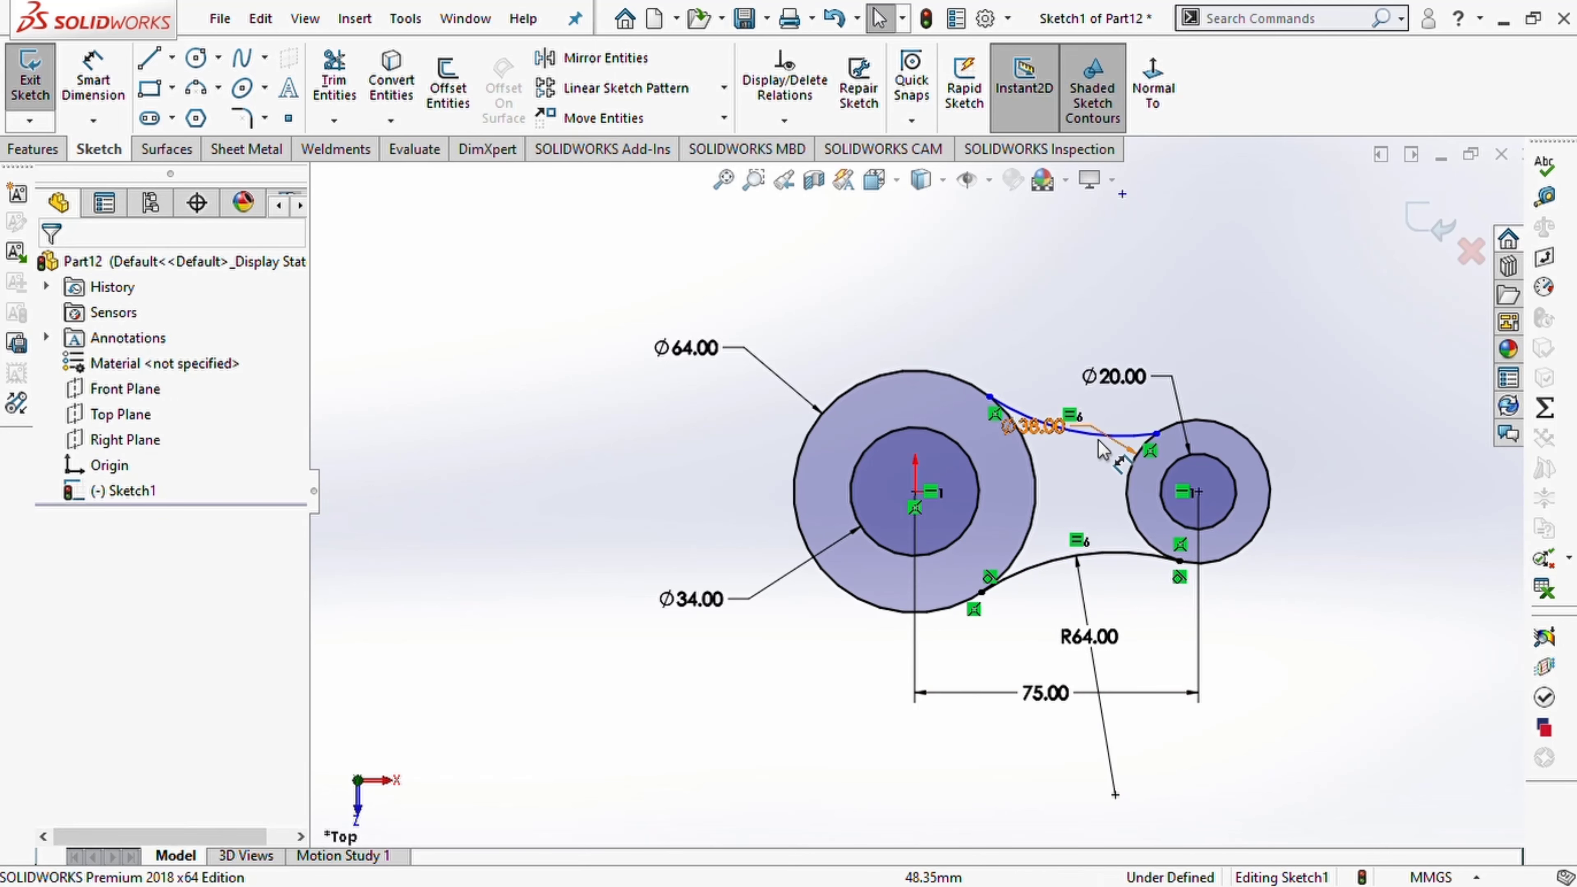
Make the upper connecting arc tangent to both the 38 mm circle and the 64 mm circle
click(1156, 441)
ctrl+click(1236, 429)
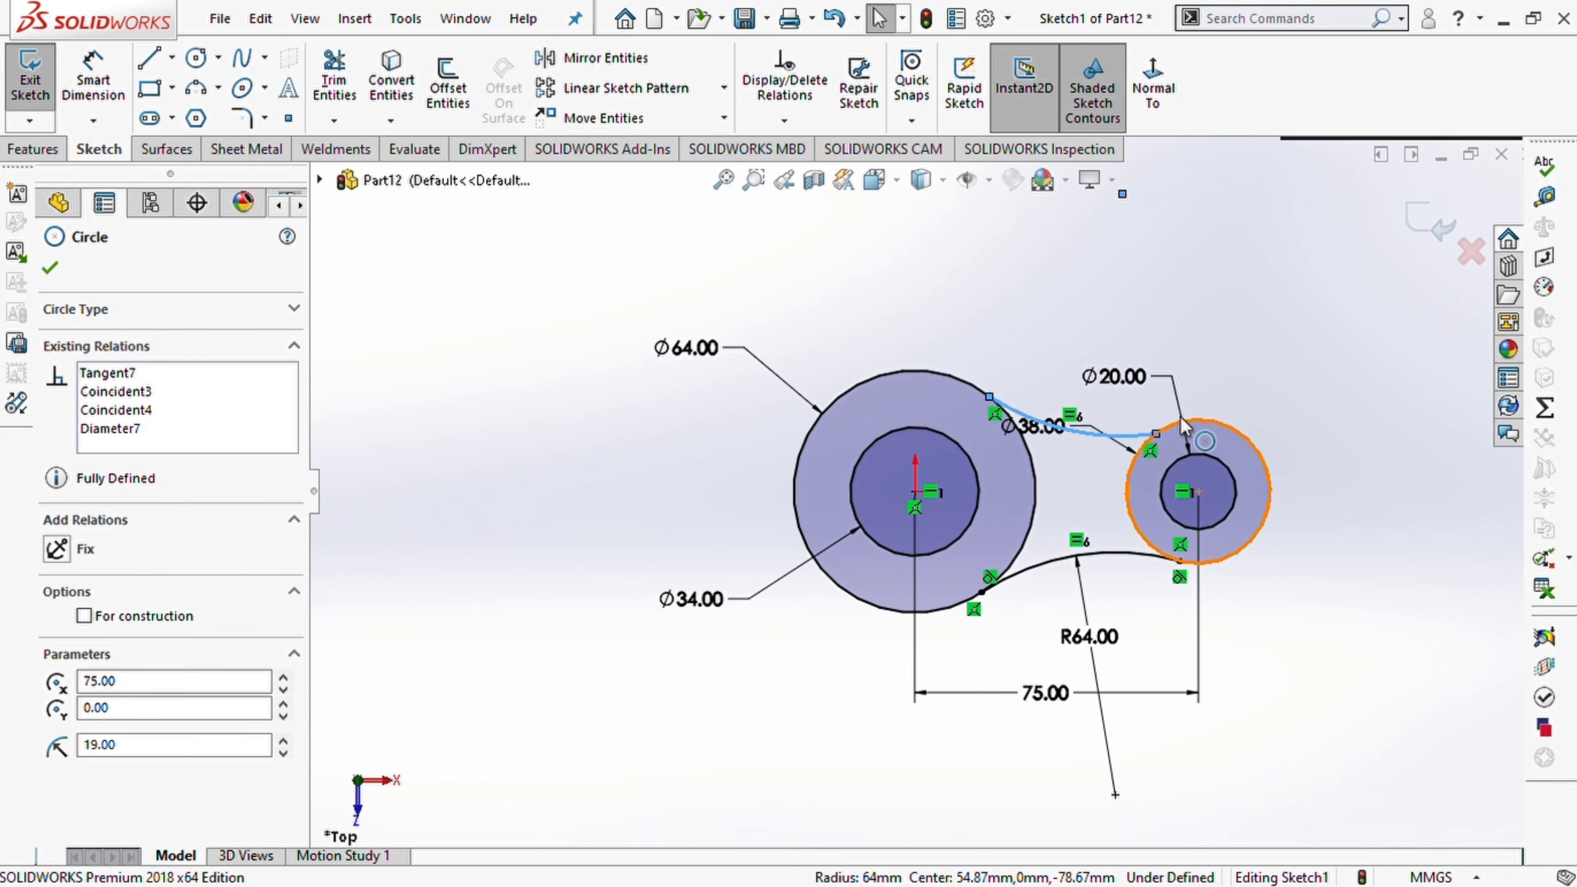
click(1290, 332)
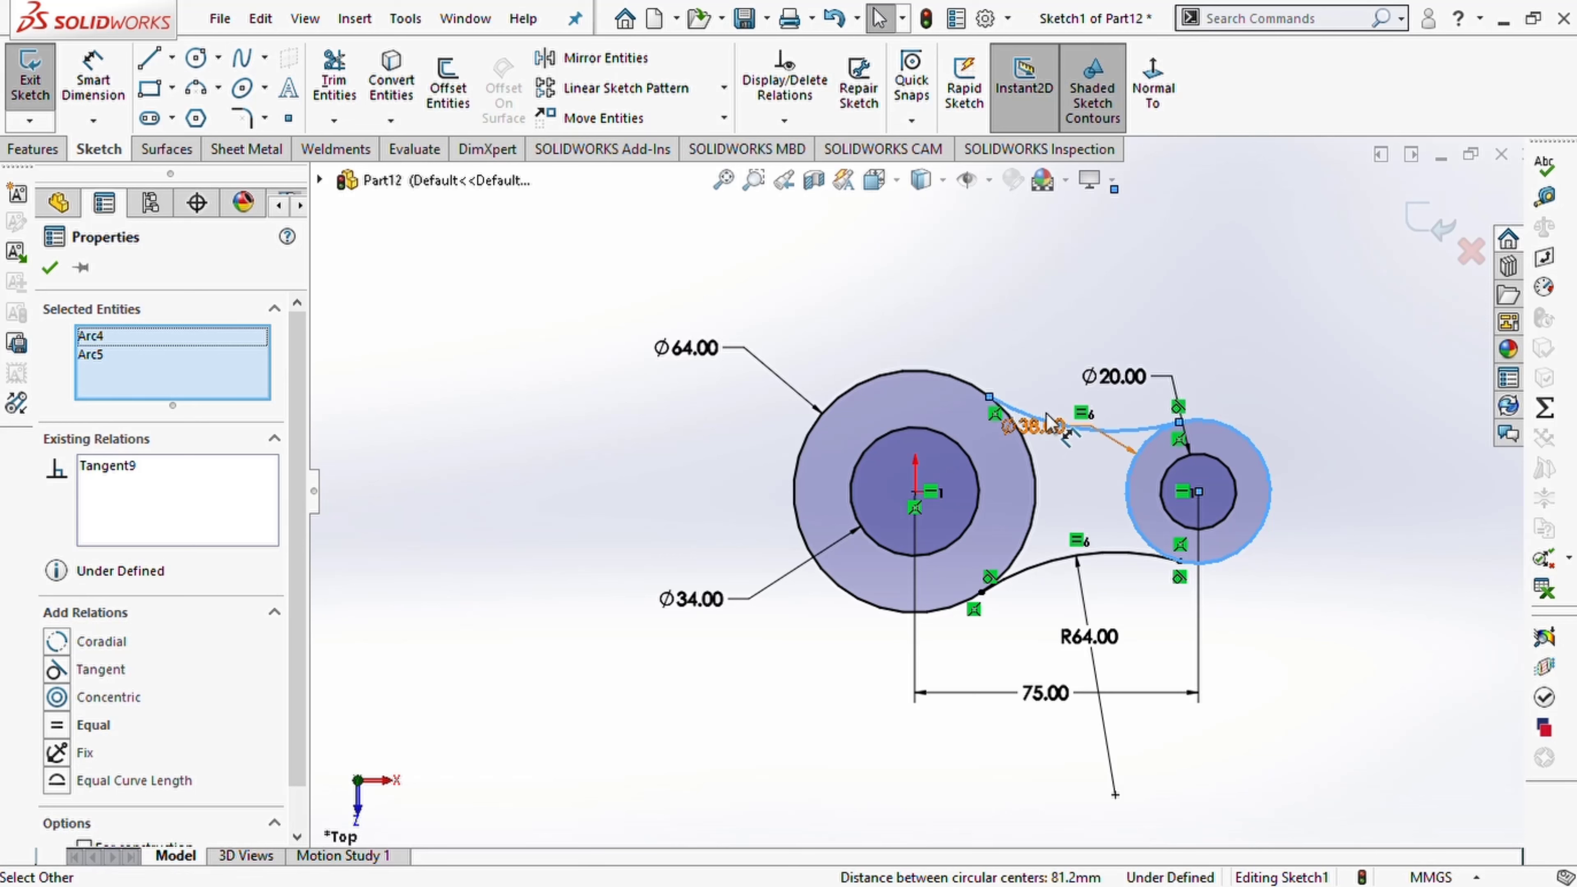
click(1036, 478)
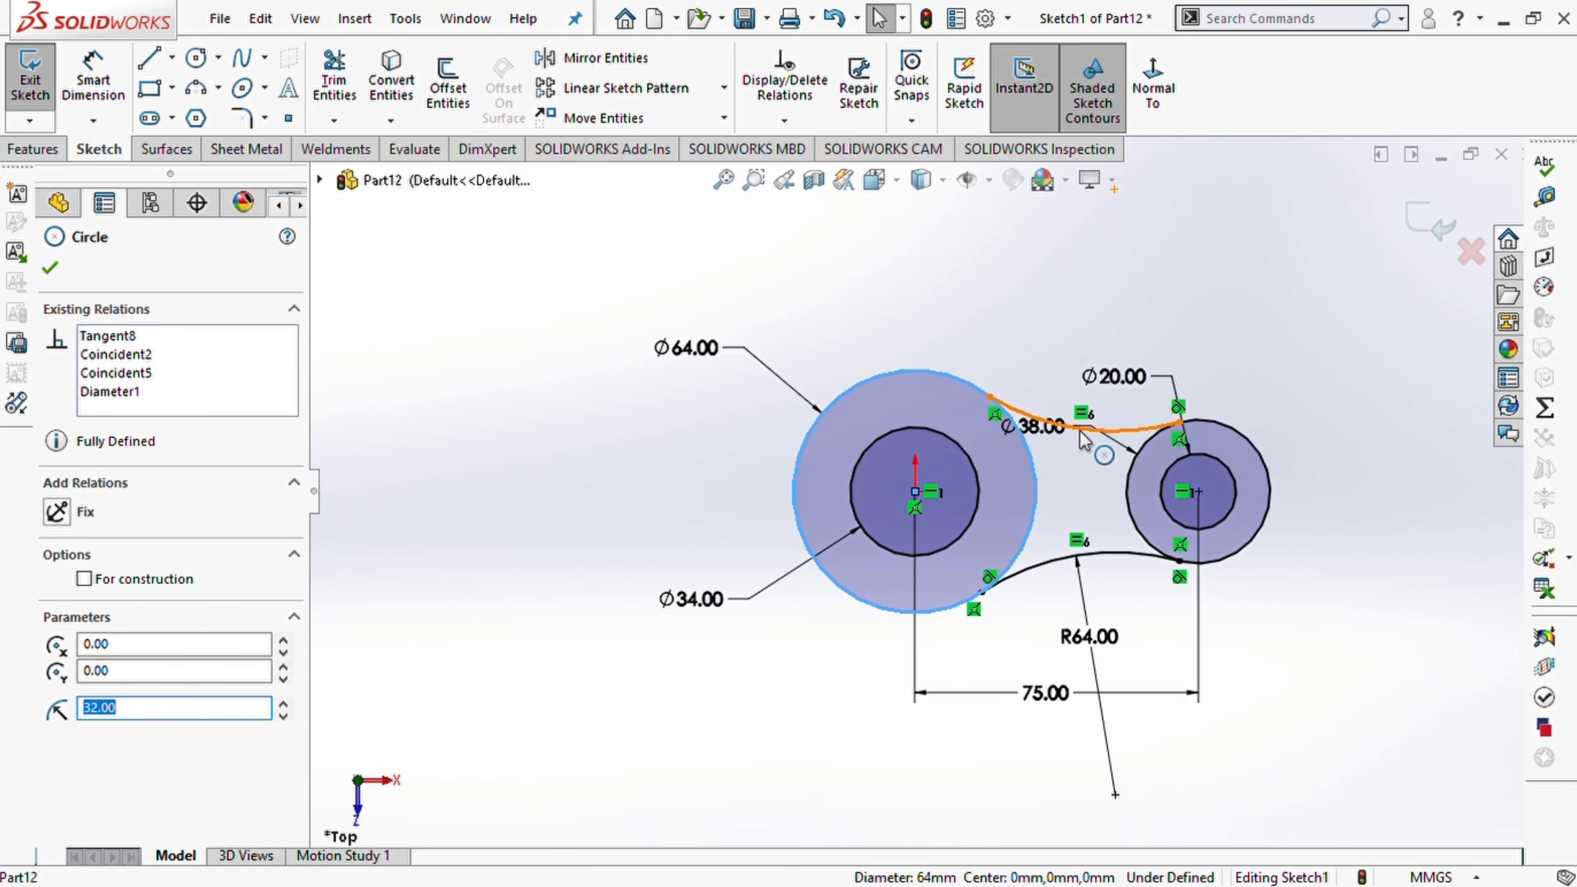
ctrl+click(1081, 432)
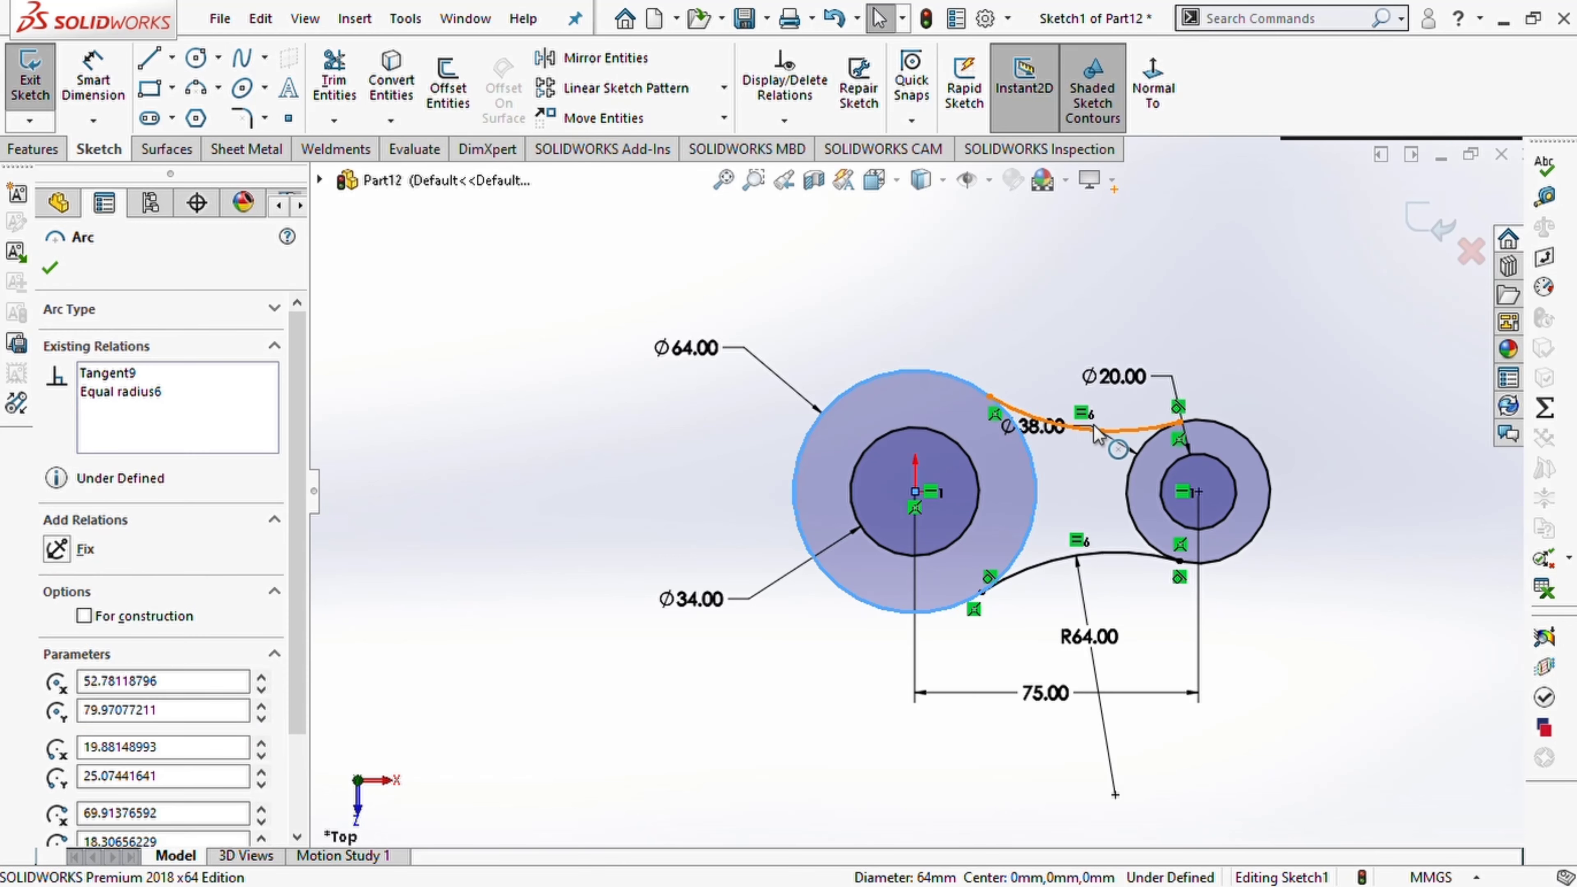
click(1185, 334)
click(1304, 584)
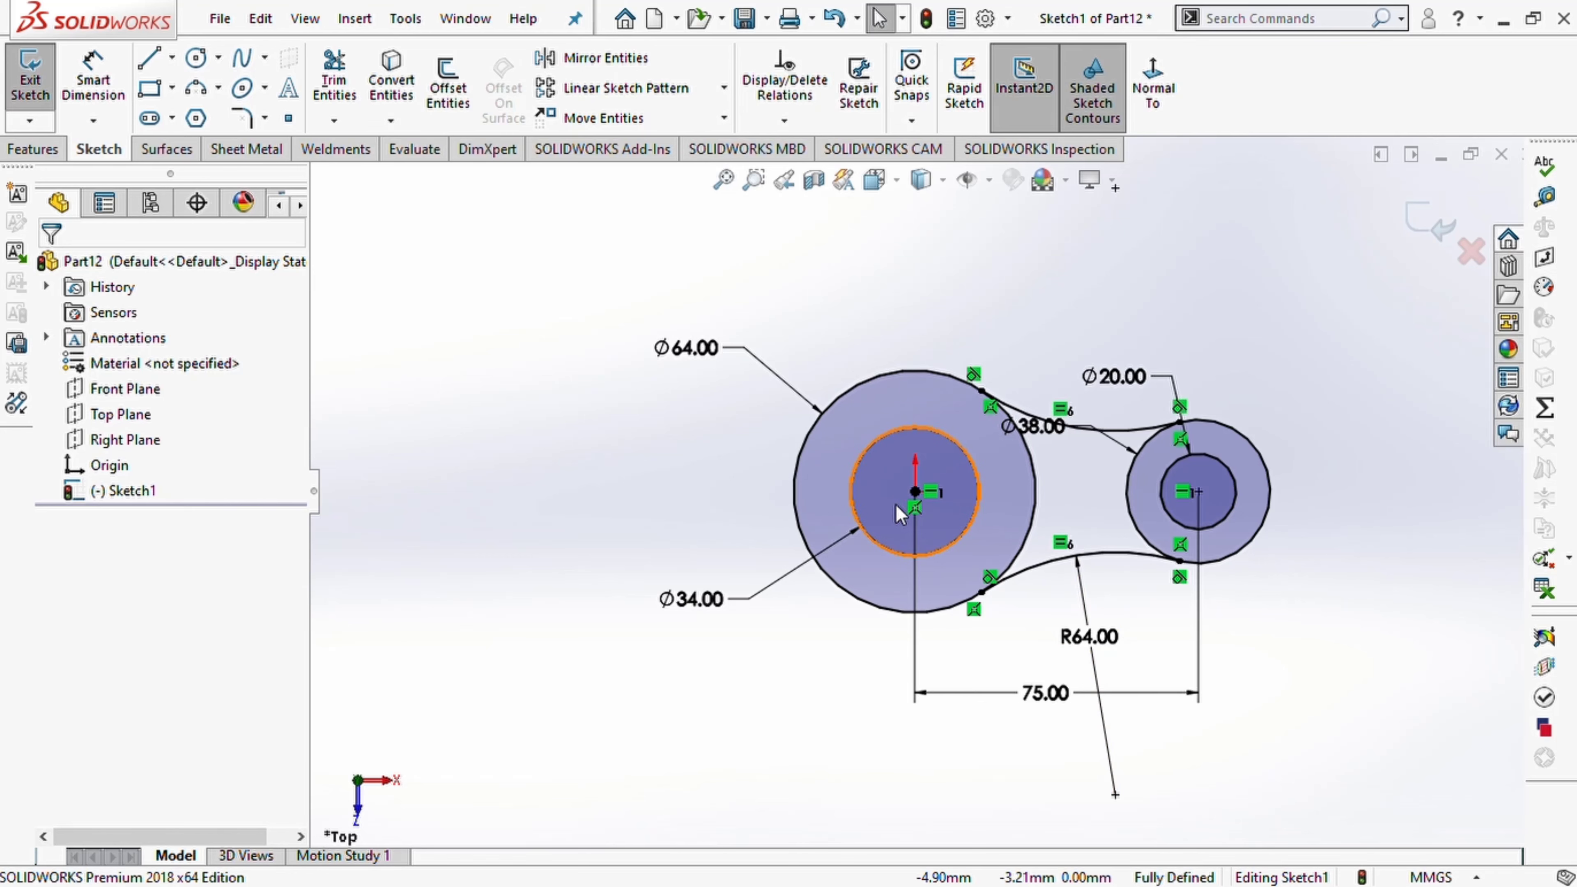
Draw two circles centred on the origin between the 34 mm and 64 mm circles, about 48 mm and 44 mm in diameter
right_drag(437, 359, 506, 385)
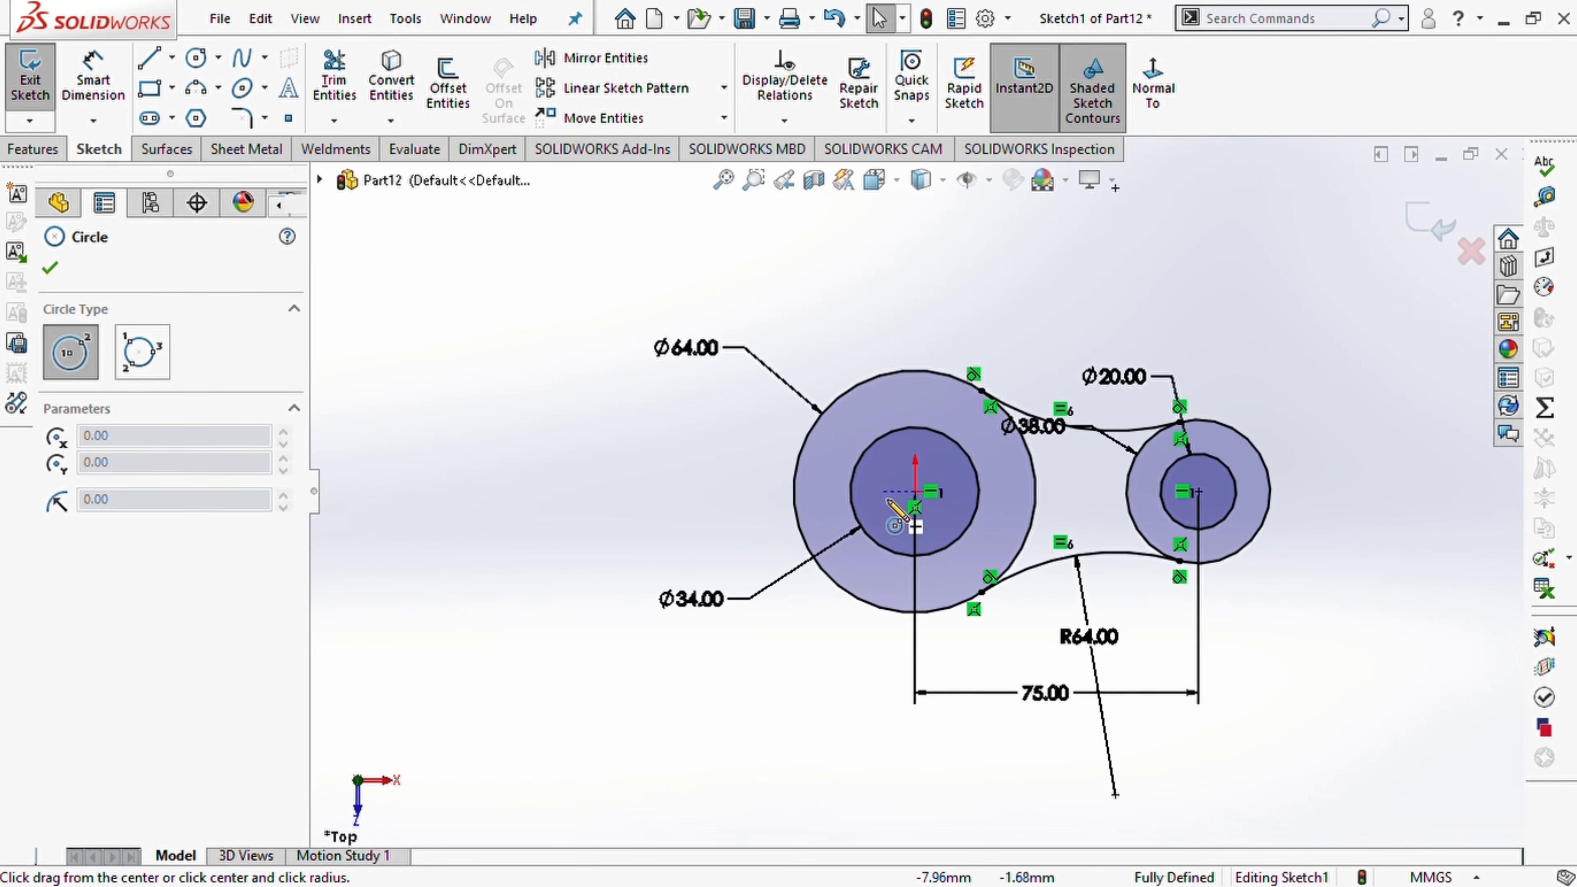
drag(916, 491, 1010, 531)
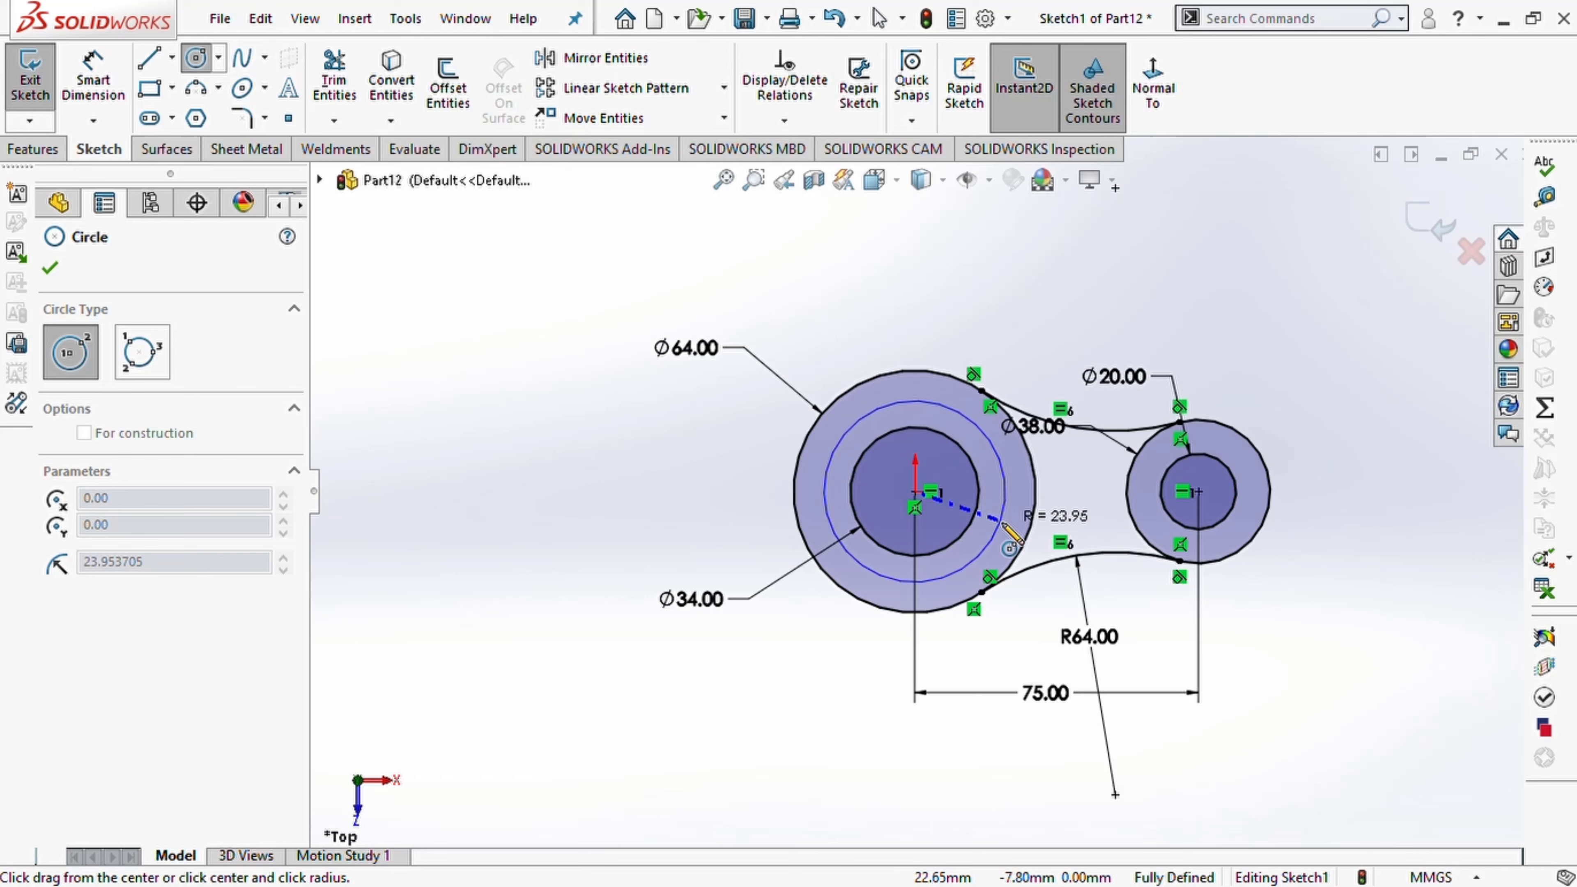
drag(1009, 531, 1009, 531)
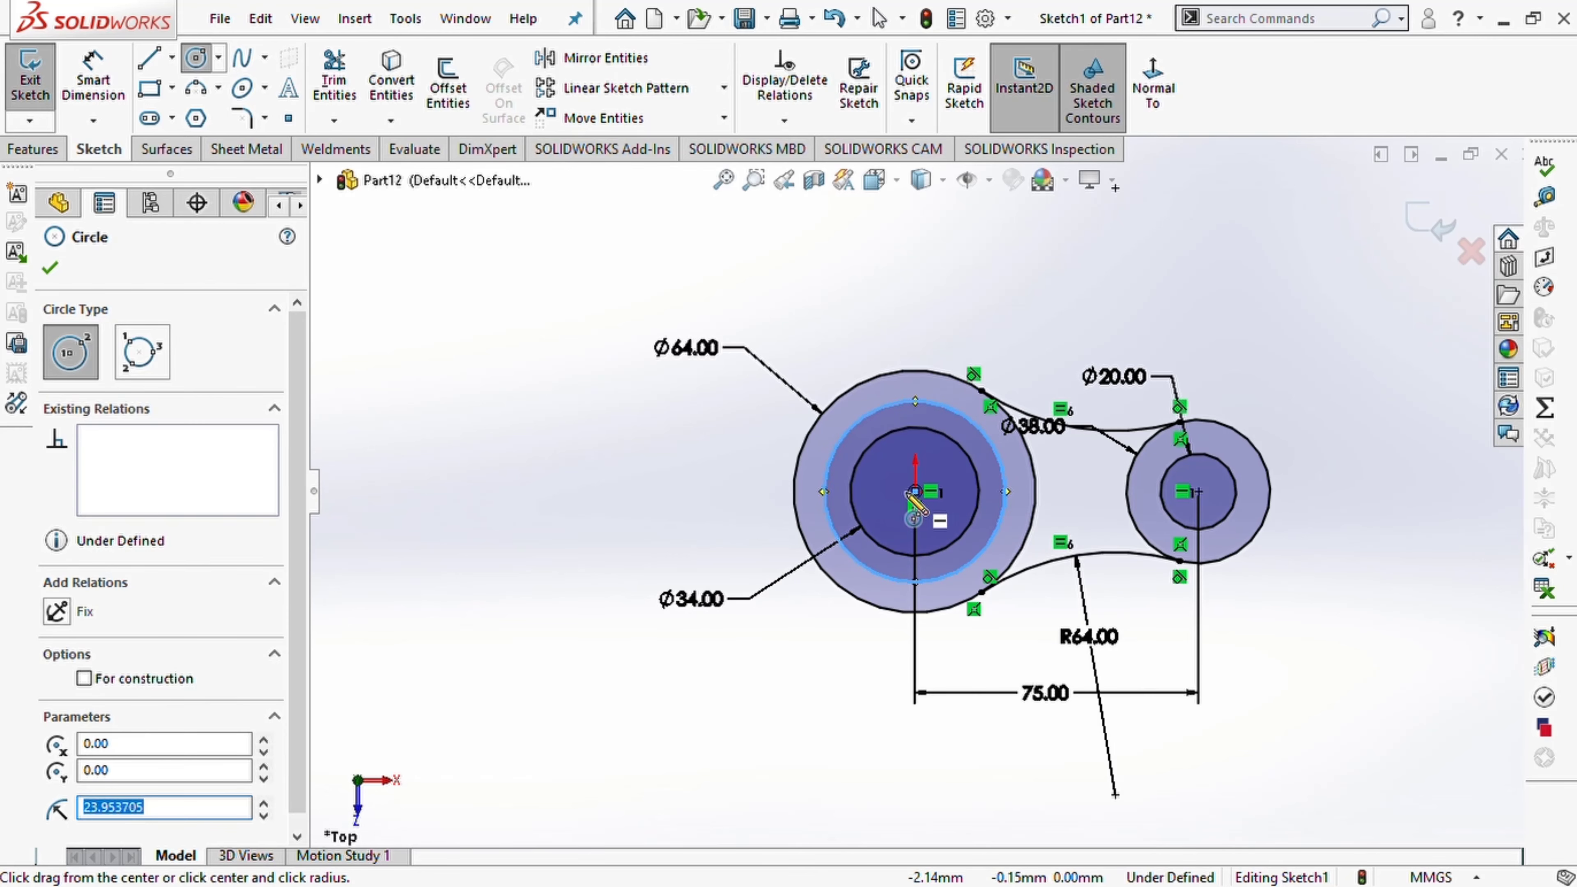
drag(916, 491, 986, 538)
Dimension the outer of the two intermediate circles with a diameter of 55 mm
right_drag(638, 574, 616, 451)
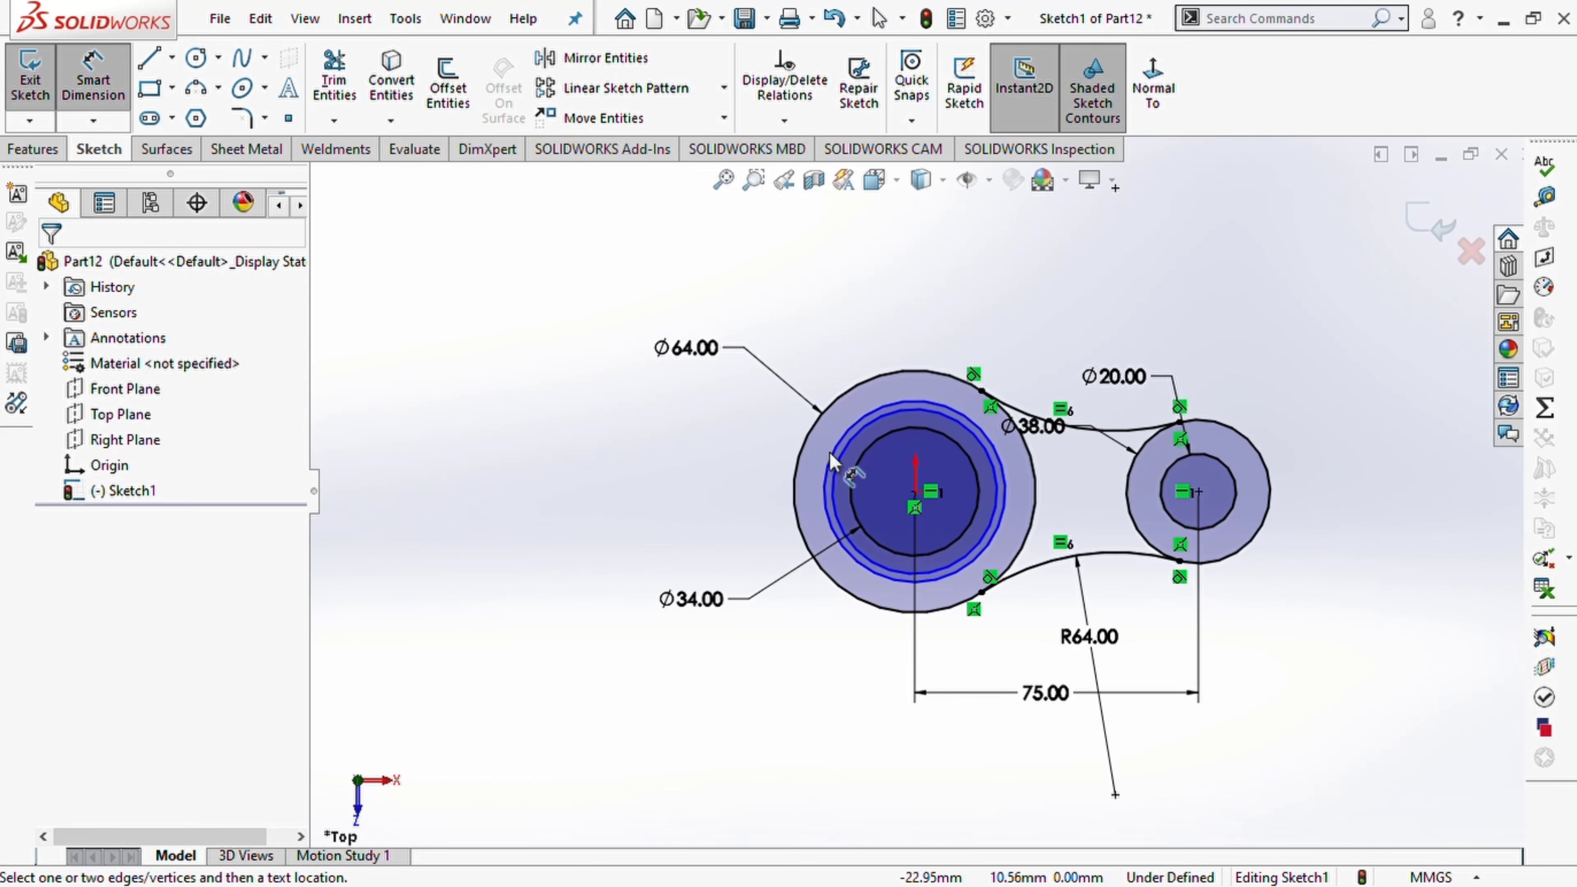
click(837, 441)
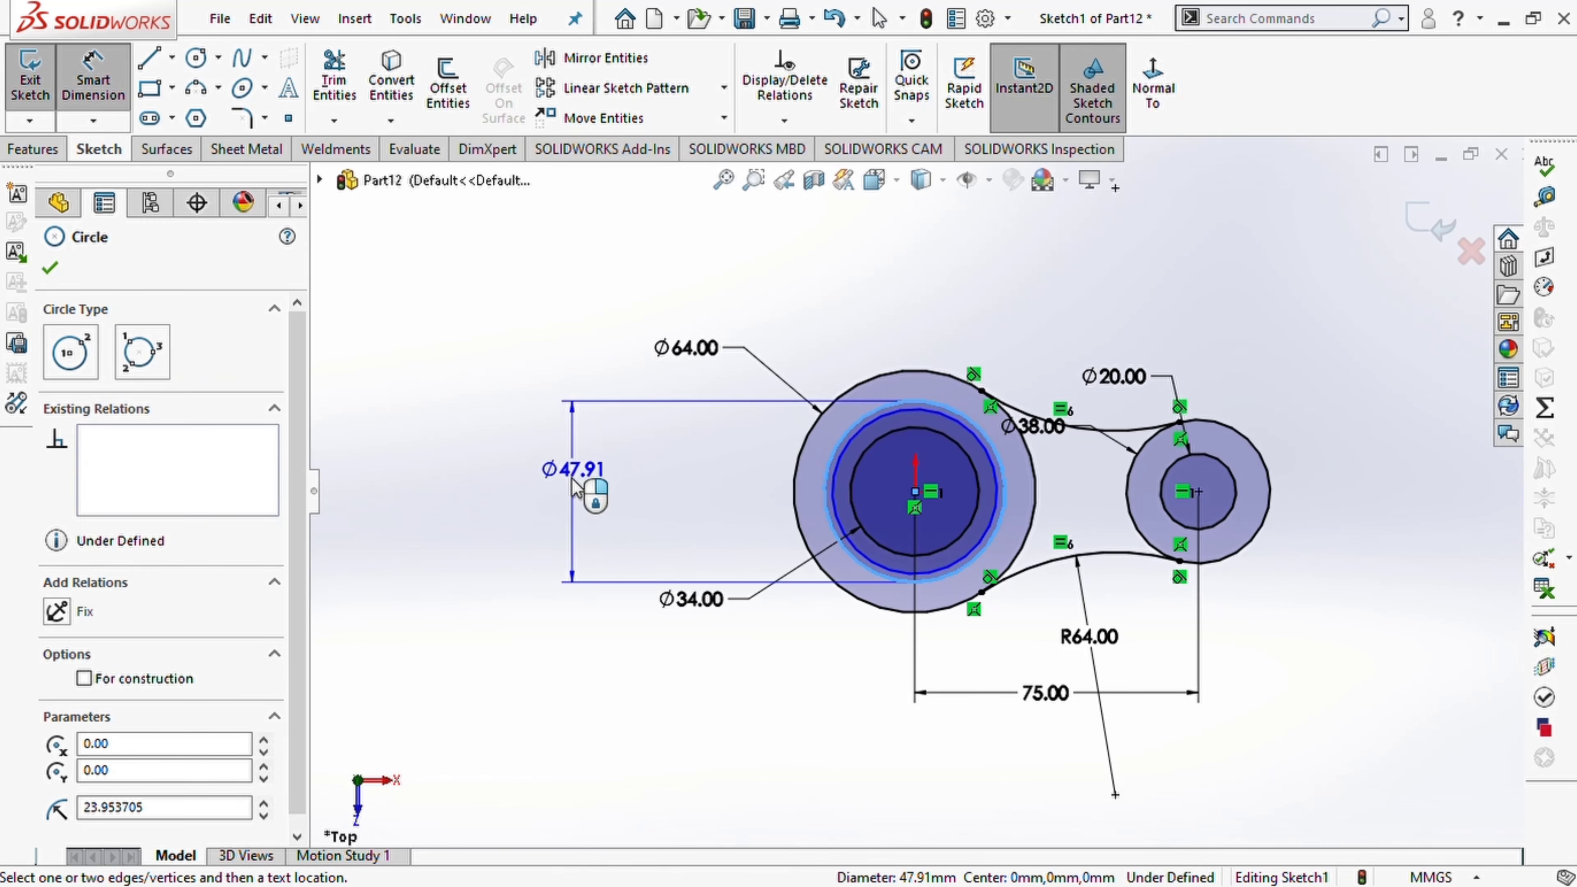
click(574, 494)
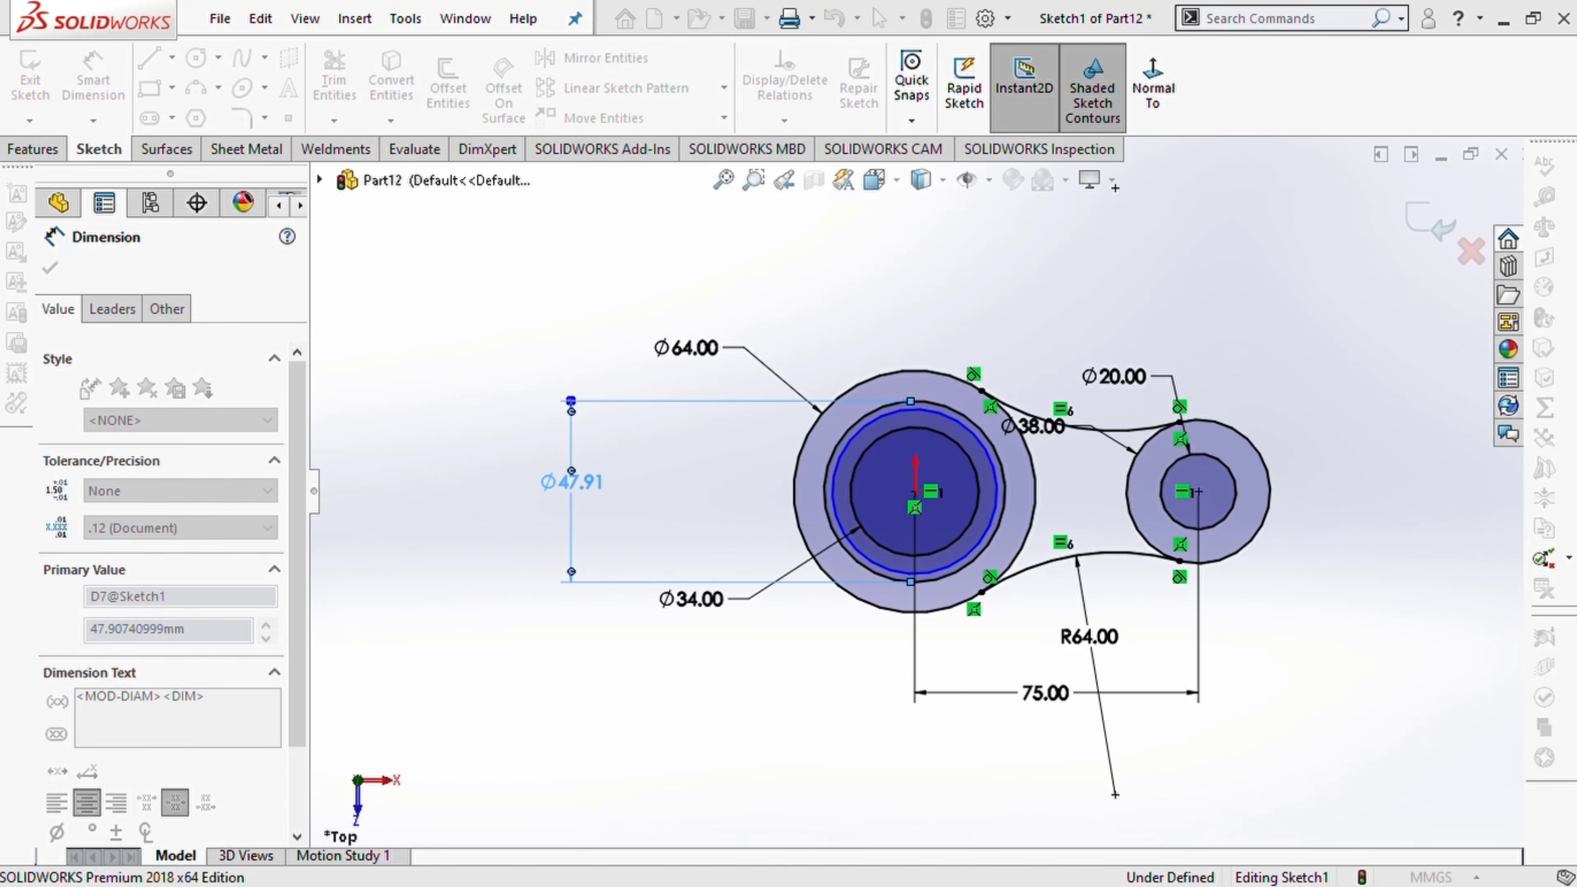
text(55)
key(Return)
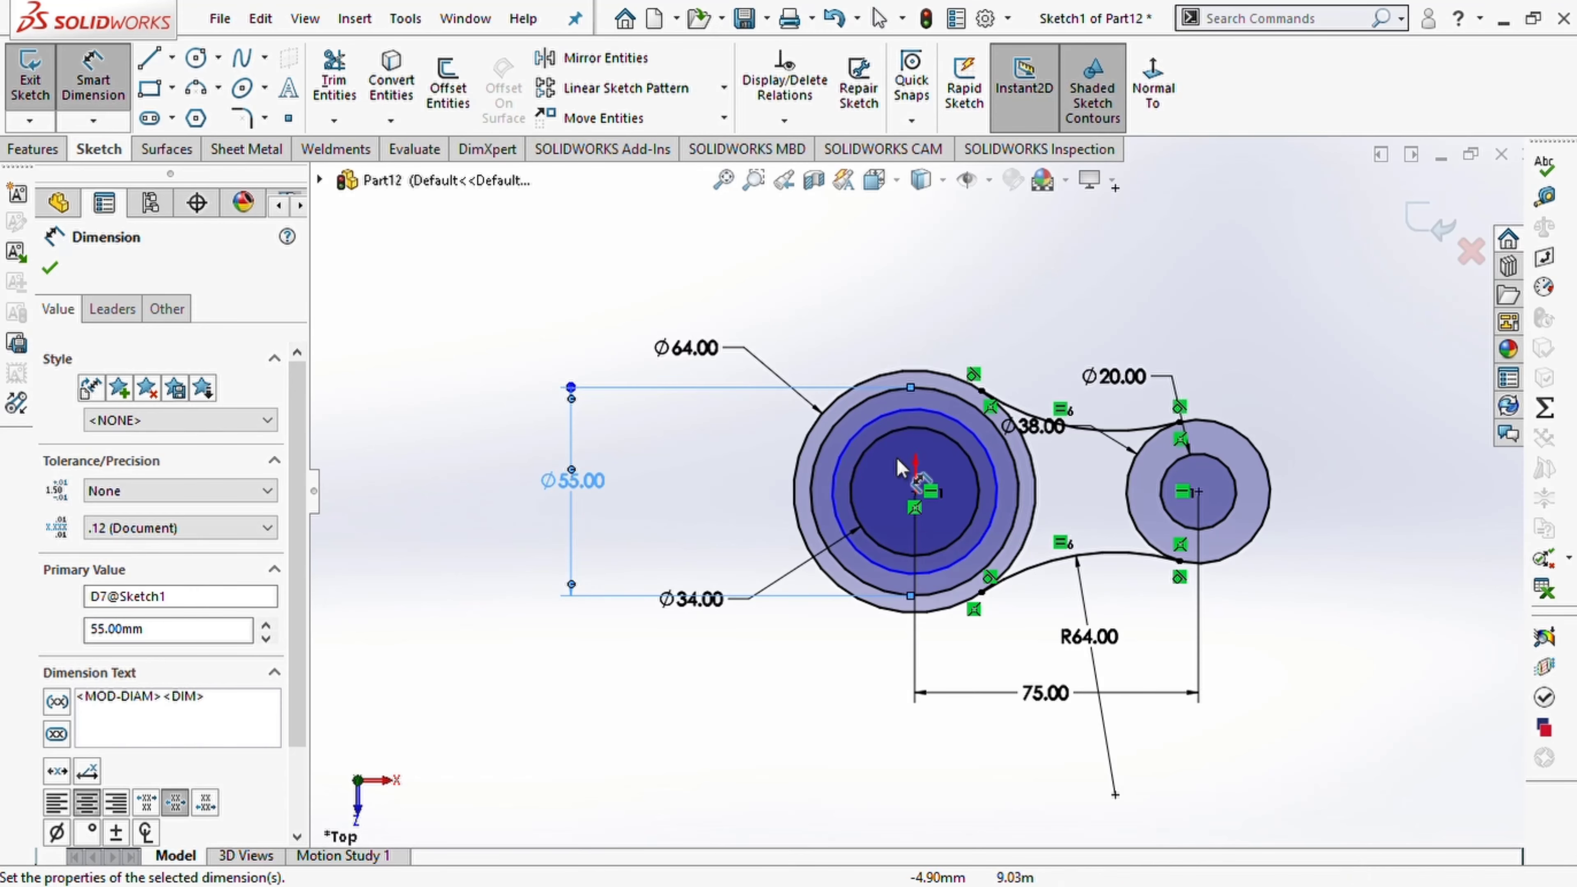
Dimension the inner of the two intermediate circles with a diameter of 43 mm and finish dimensioning
click(894, 412)
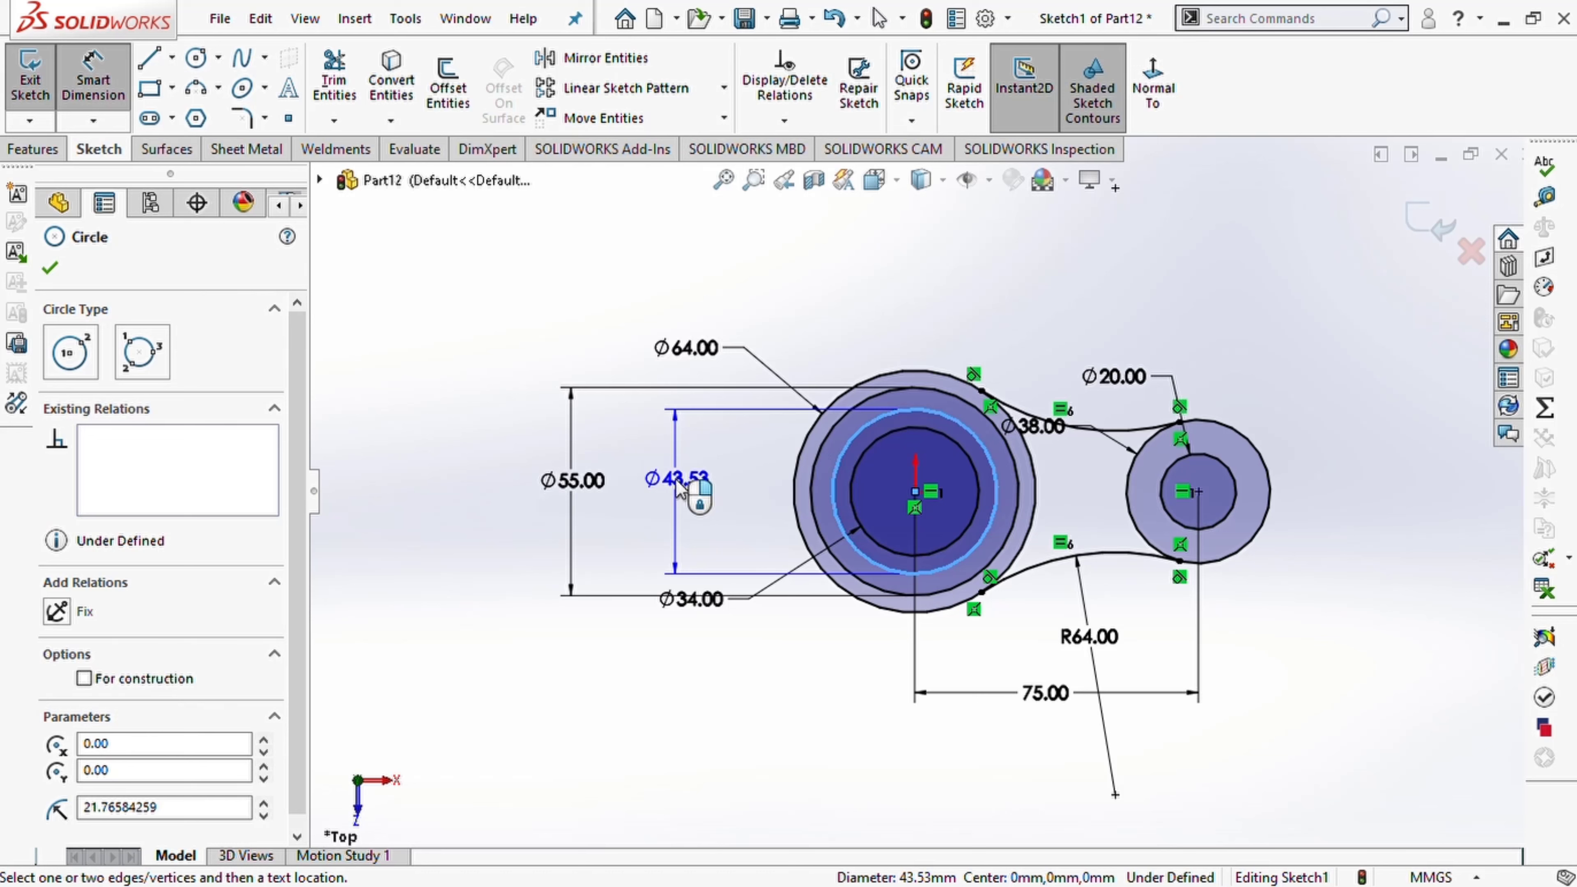
click(678, 488)
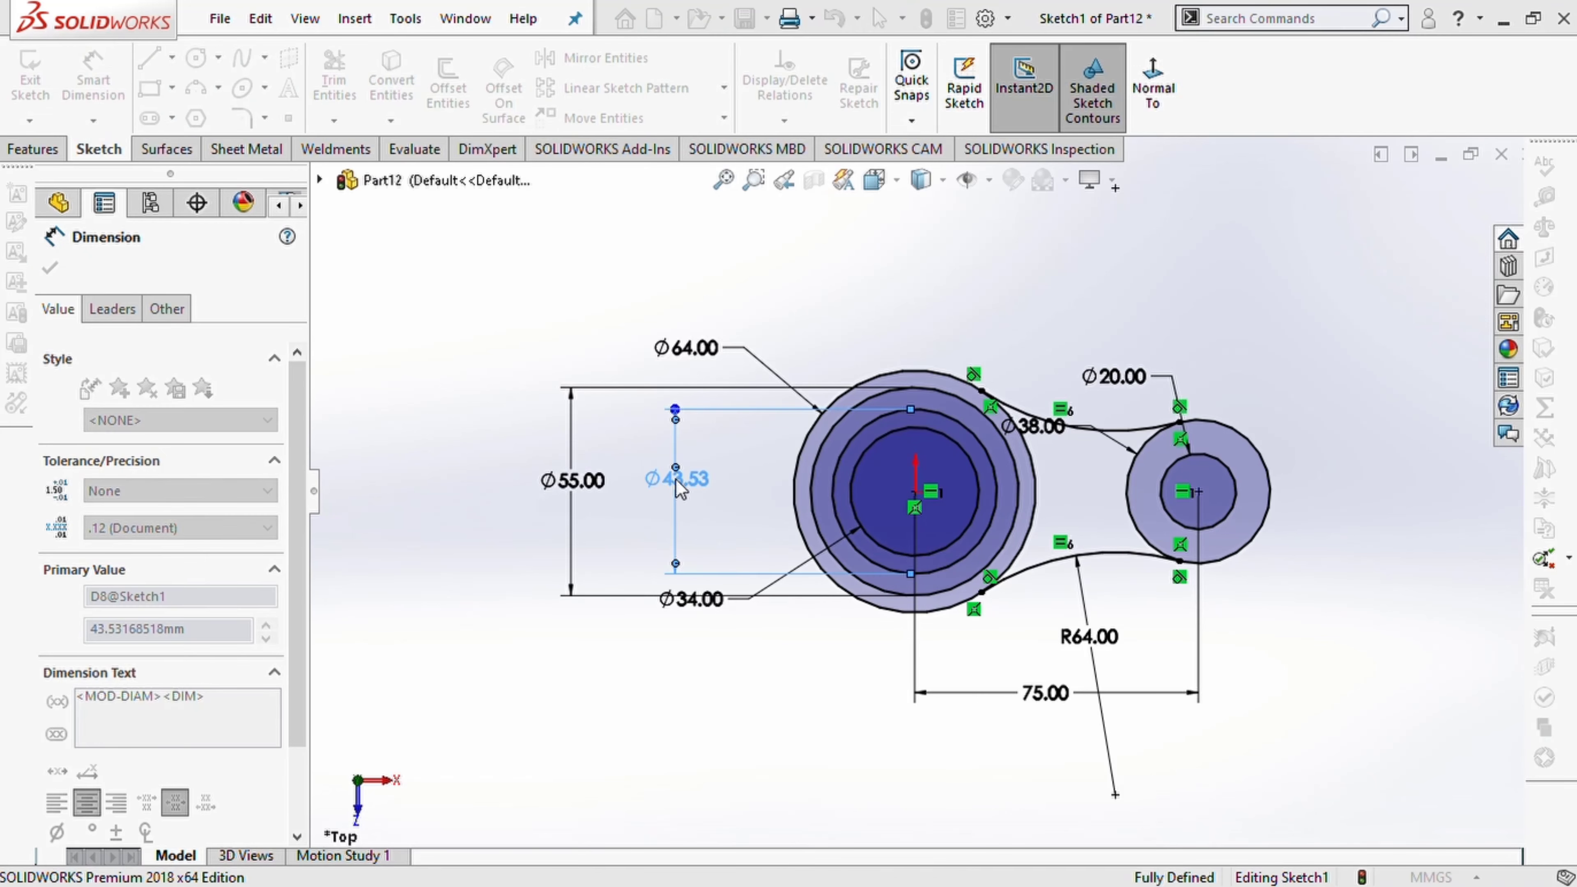
text(43)
key(Return)
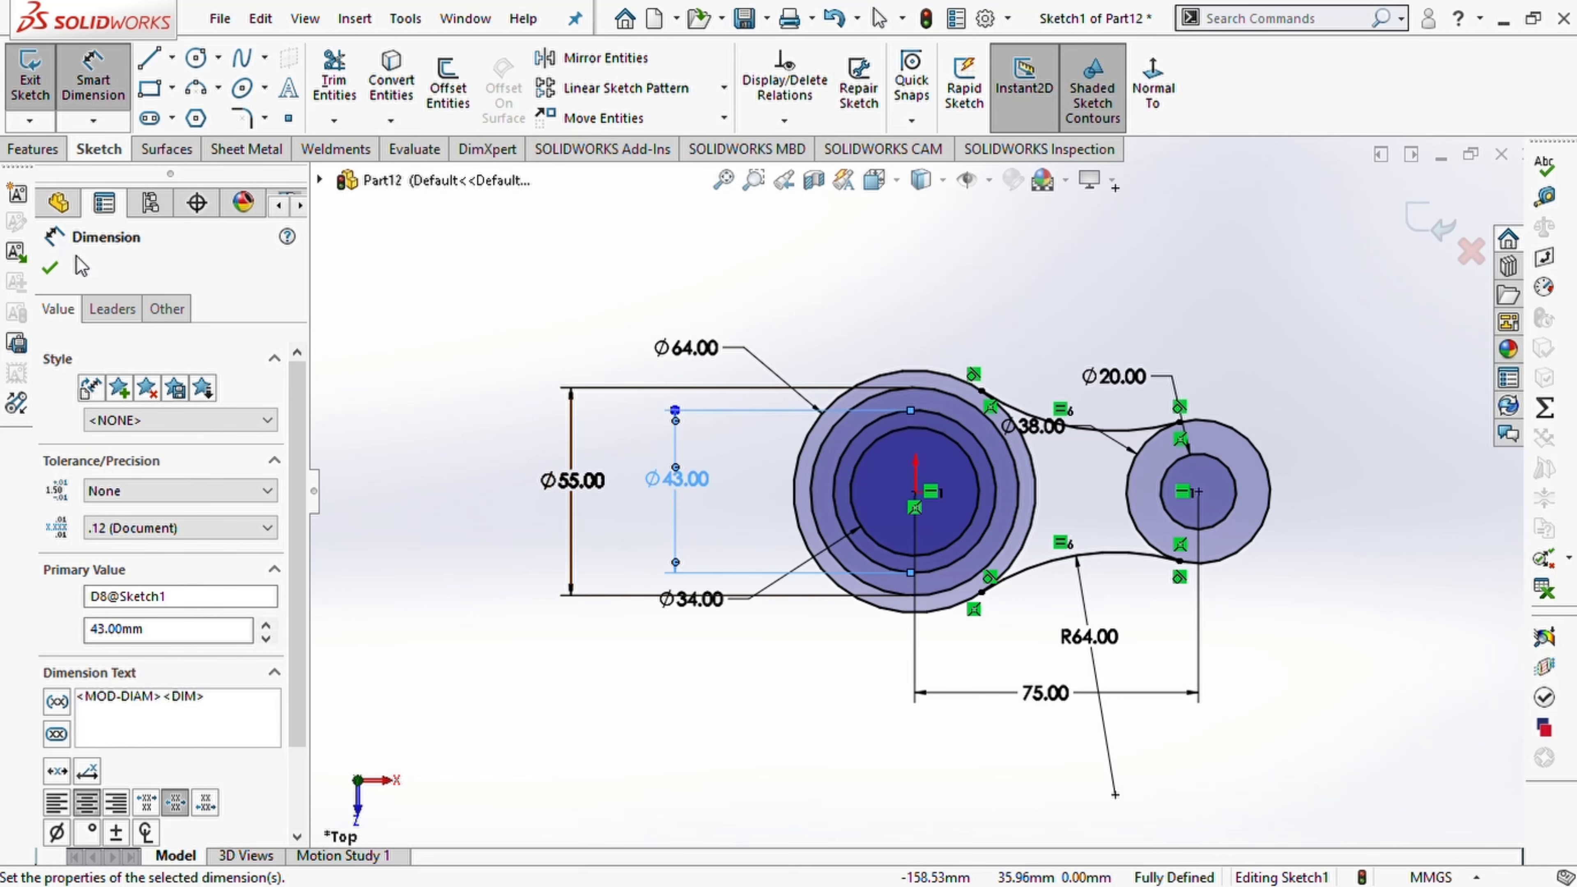
click(50, 267)
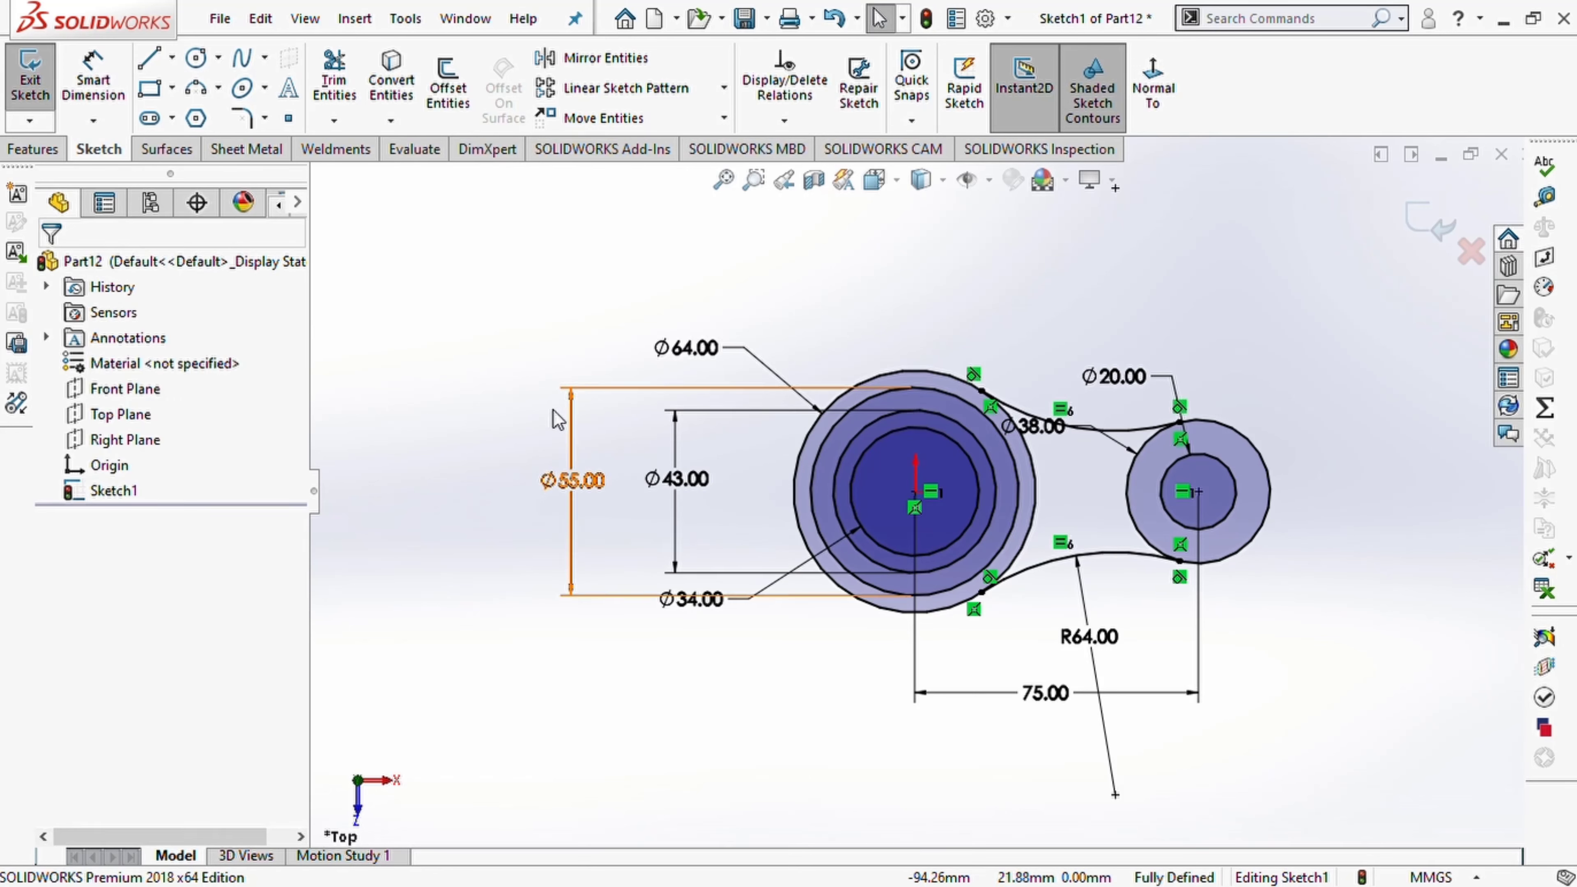
Start an Extruded Boss/Base from the sketch and choose the 64 mm and 38 mm circles as its contours
click(33, 149)
click(35, 87)
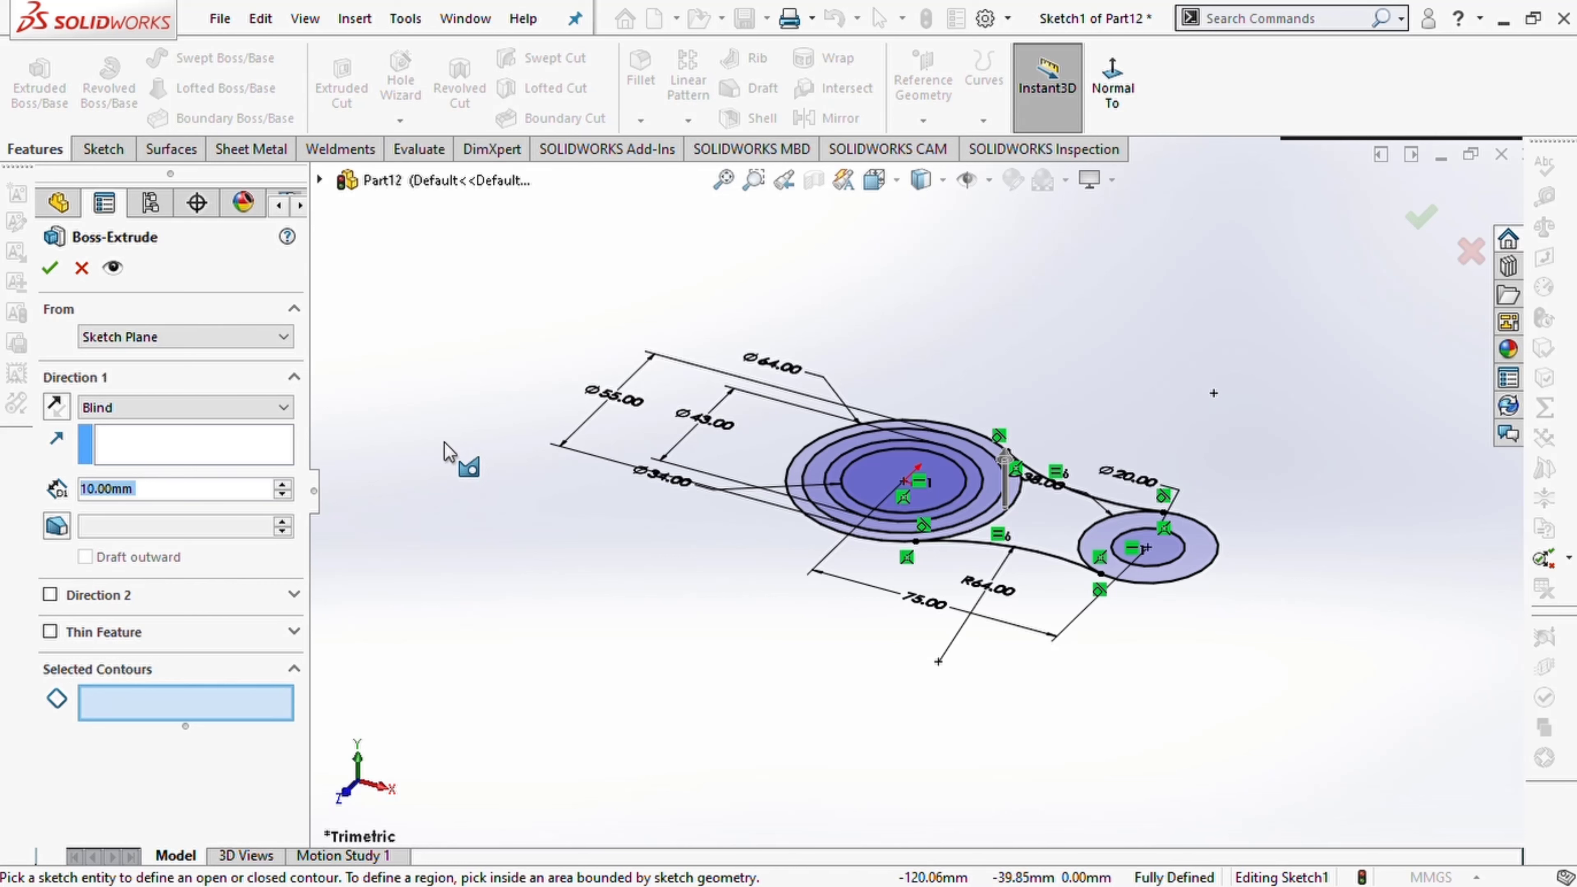
click(800, 470)
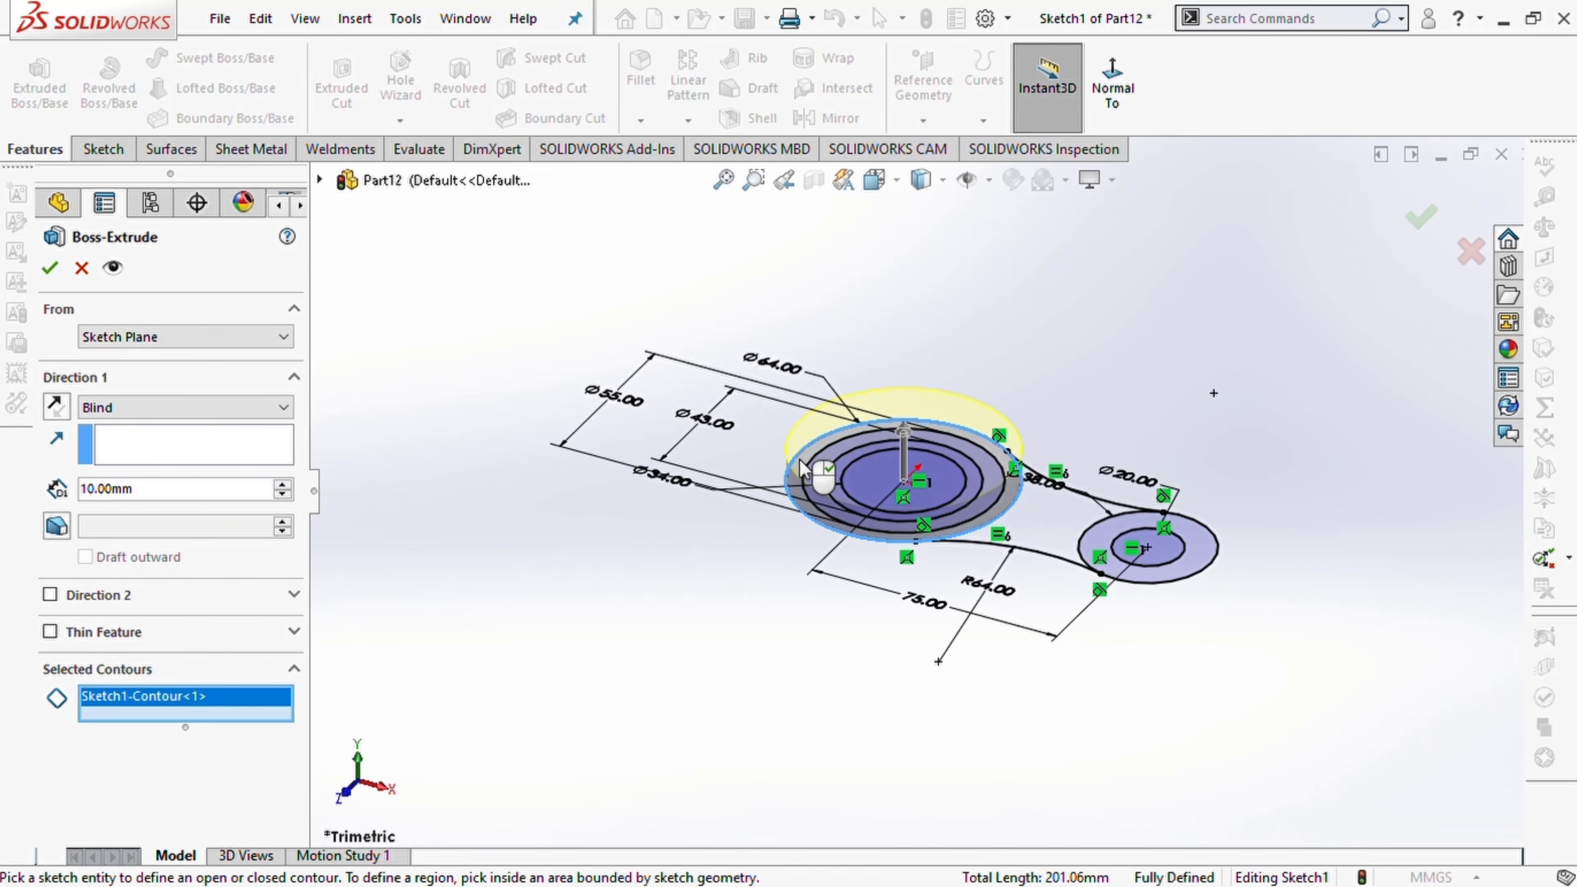
click(1200, 588)
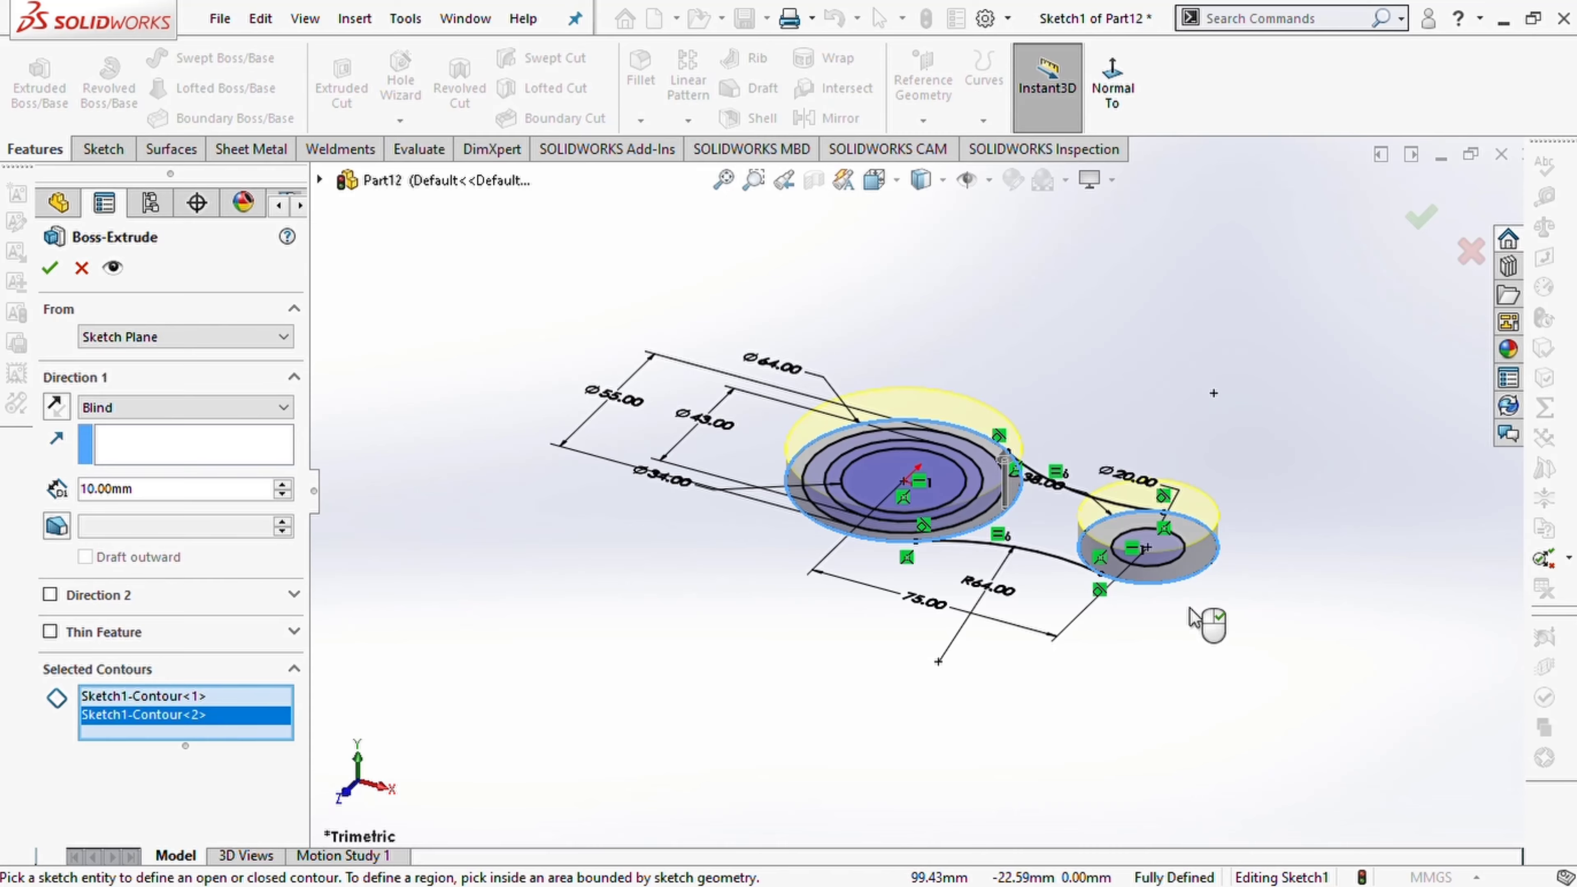
mouse_move(969, 566)
middle_down()
mouse_move(950, 602)
mouse_move(943, 574)
mouse_move(972, 571)
middle_up()
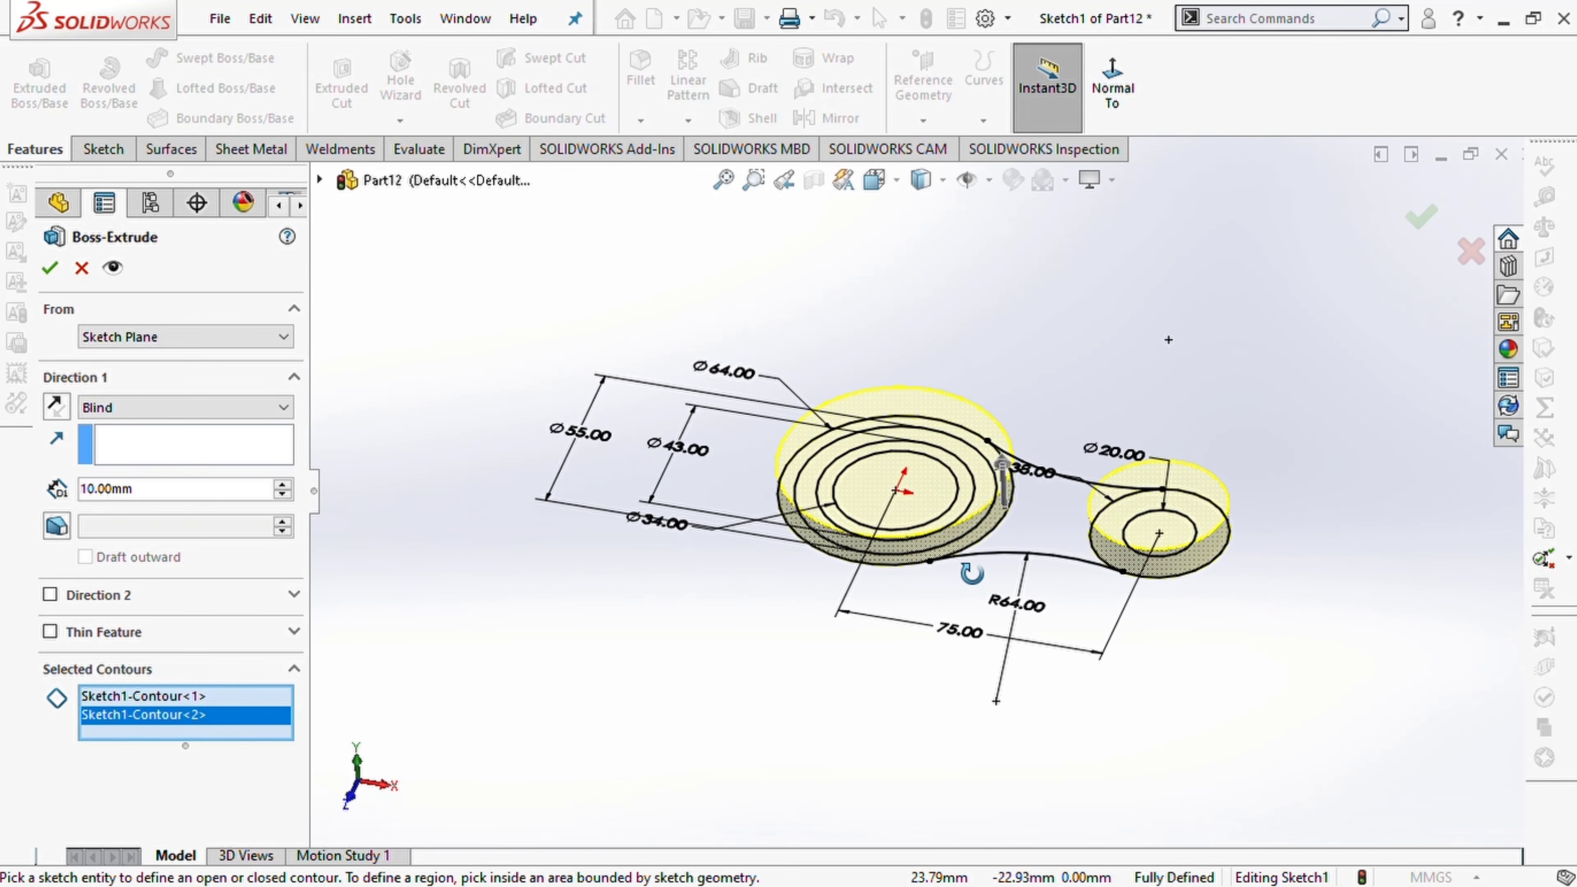
Extrude the two circle contours 30 mm with the Mid Plane end condition
double_click(195, 488)
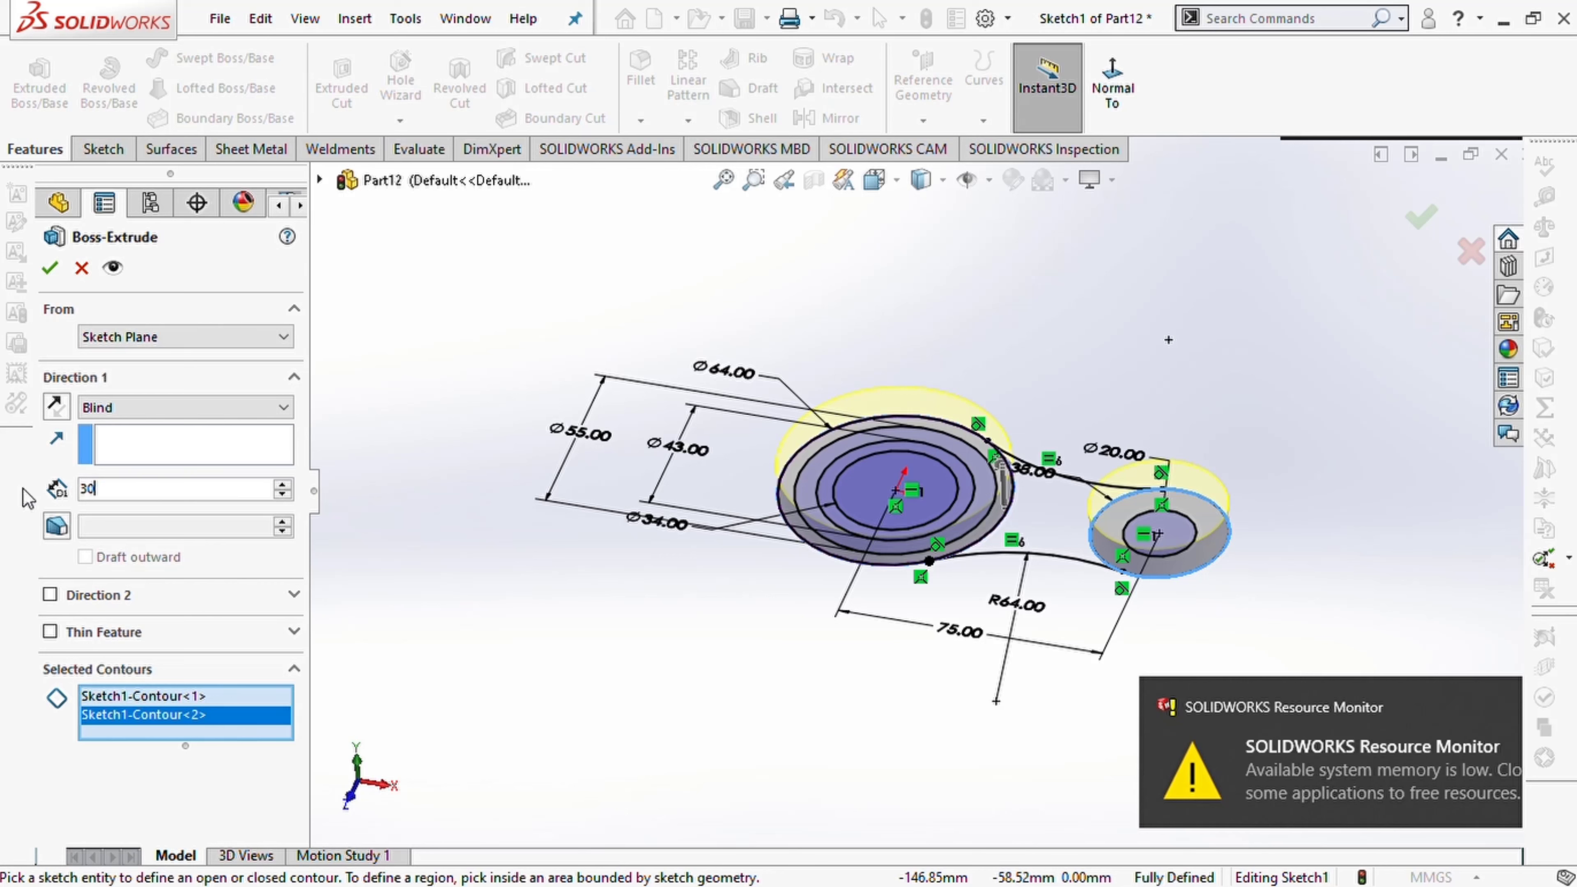
text(30)
key(Return)
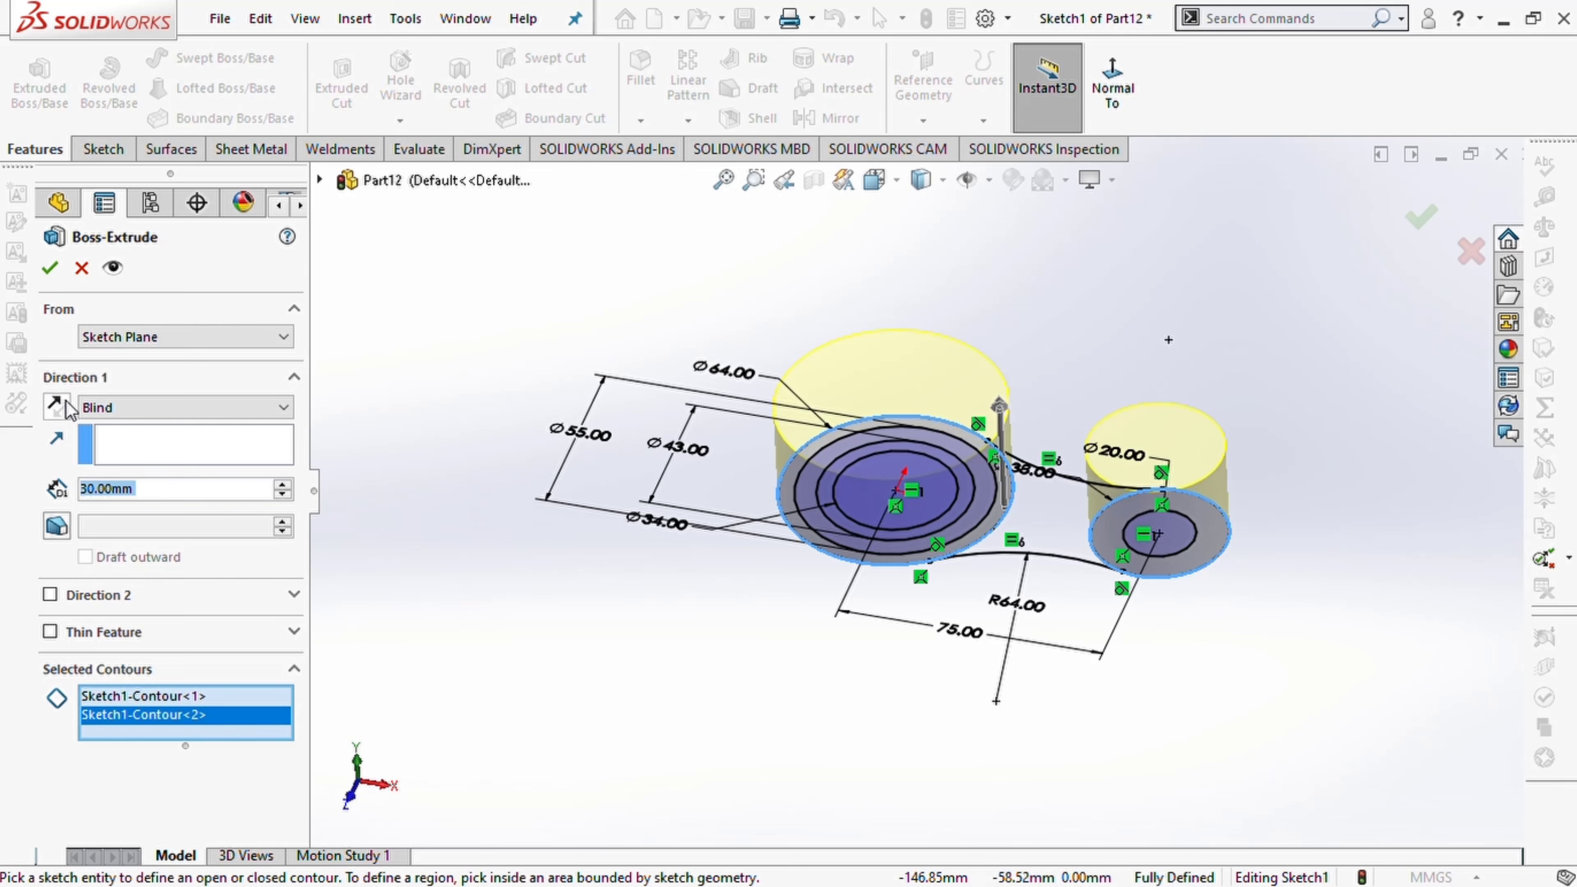
click(95, 411)
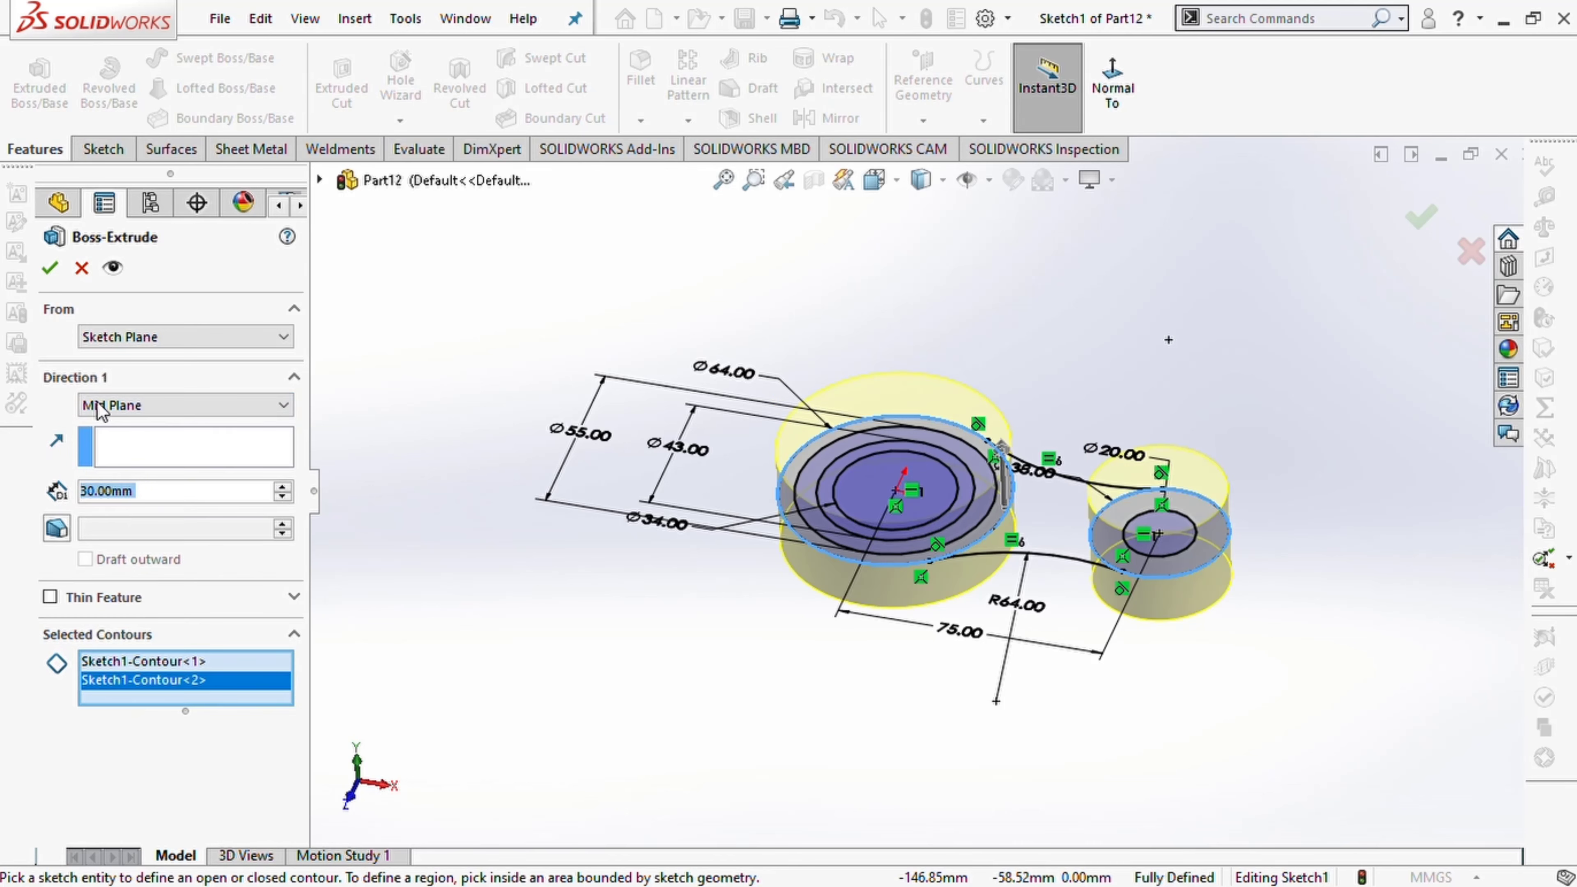
click(50, 268)
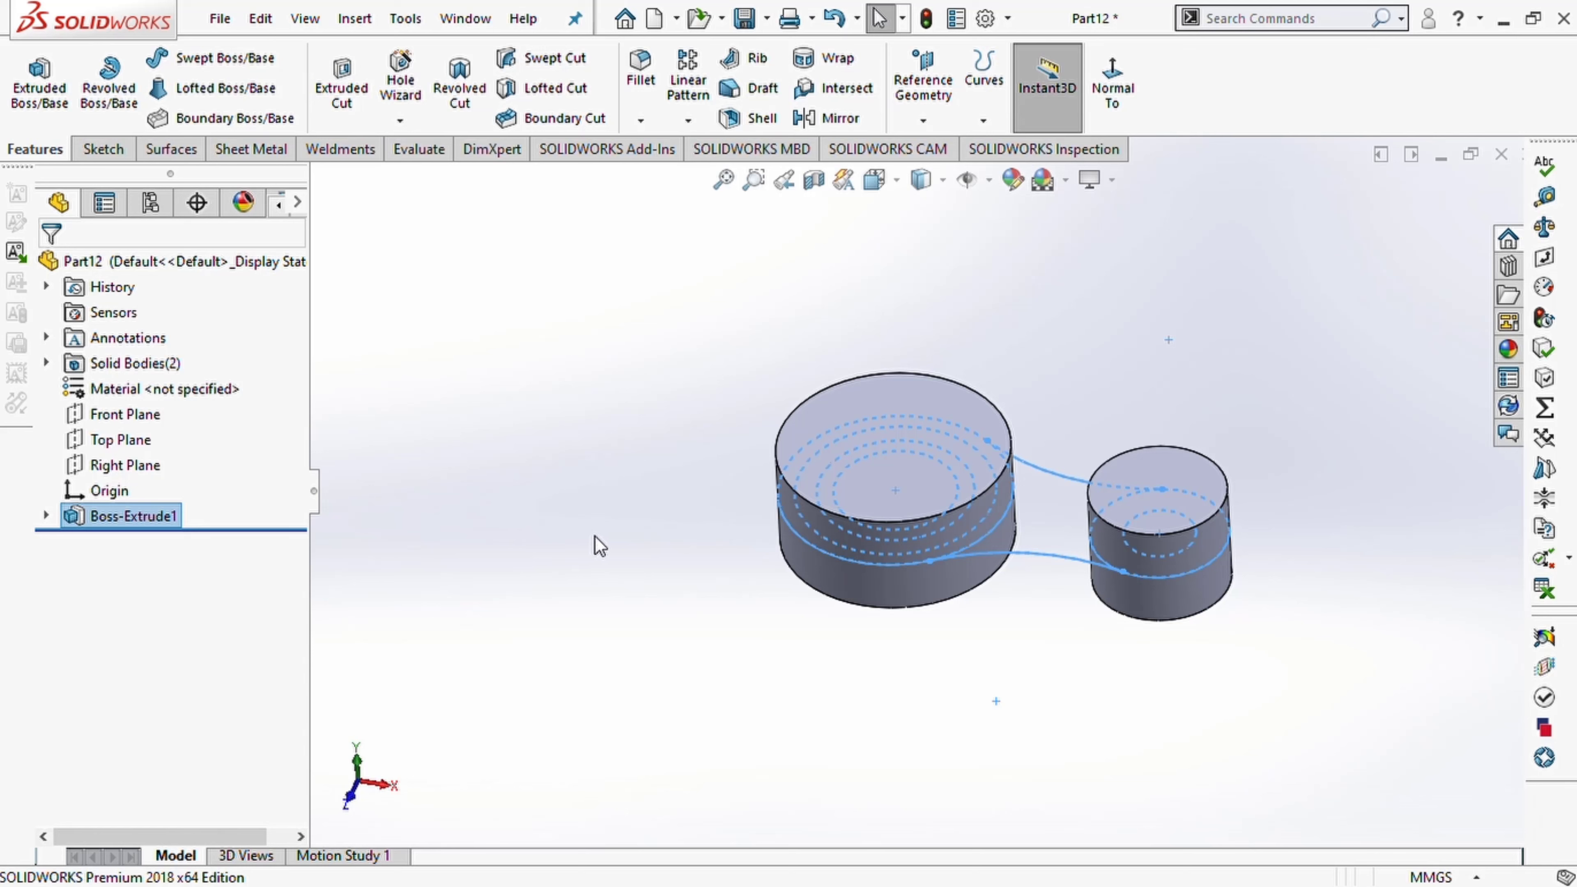
click(566, 539)
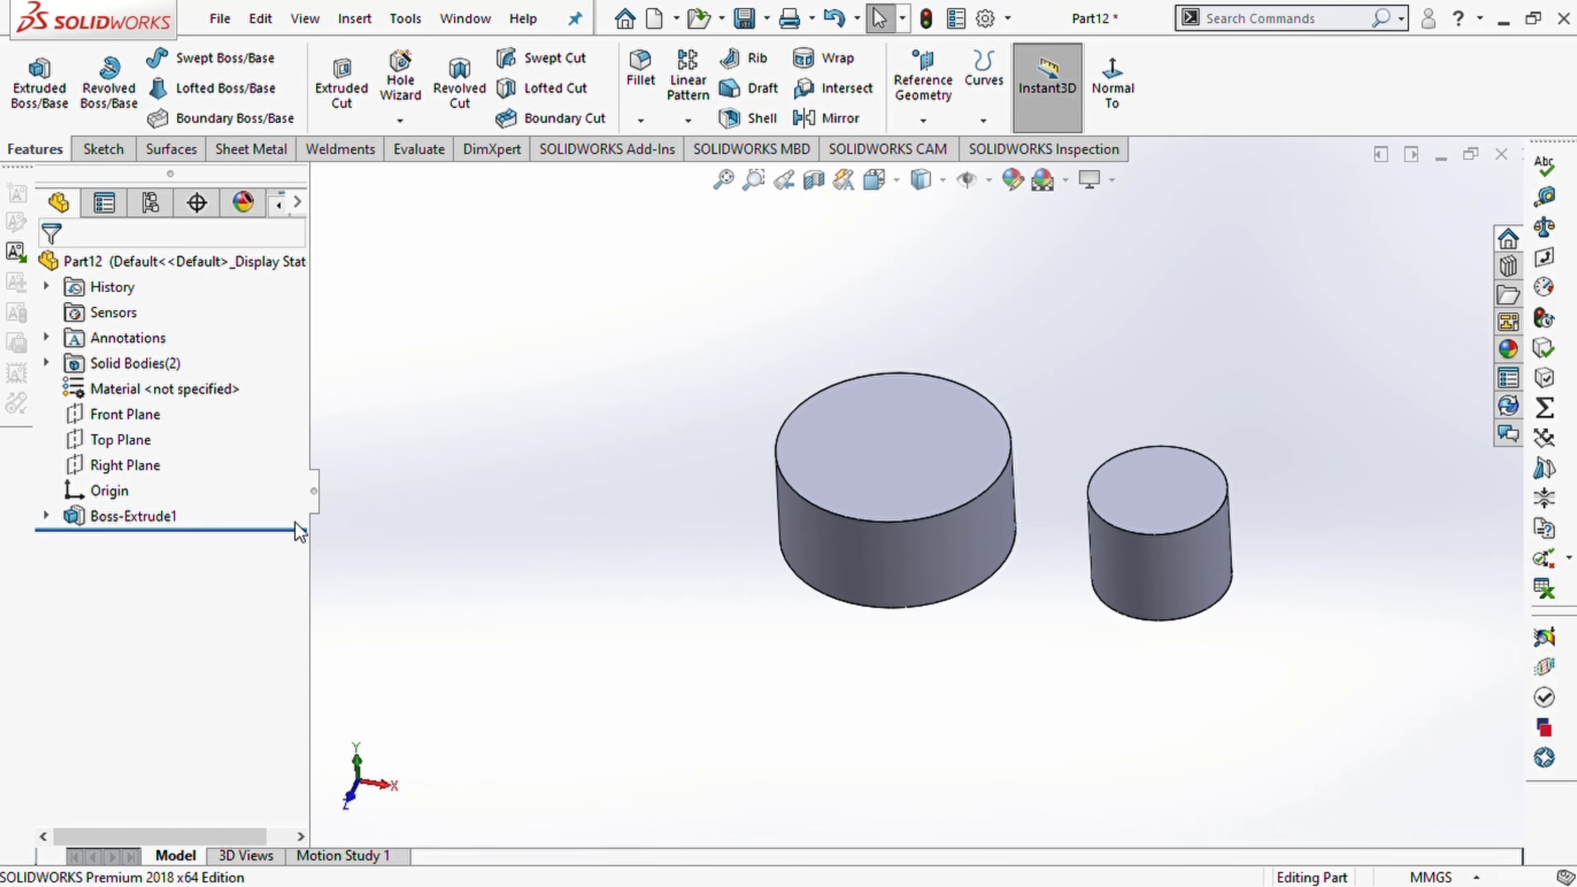
Start another Extruded Boss/Base from Sketch1, choosing the region between the two connecting arcs as its contour
click(46, 515)
click(136, 547)
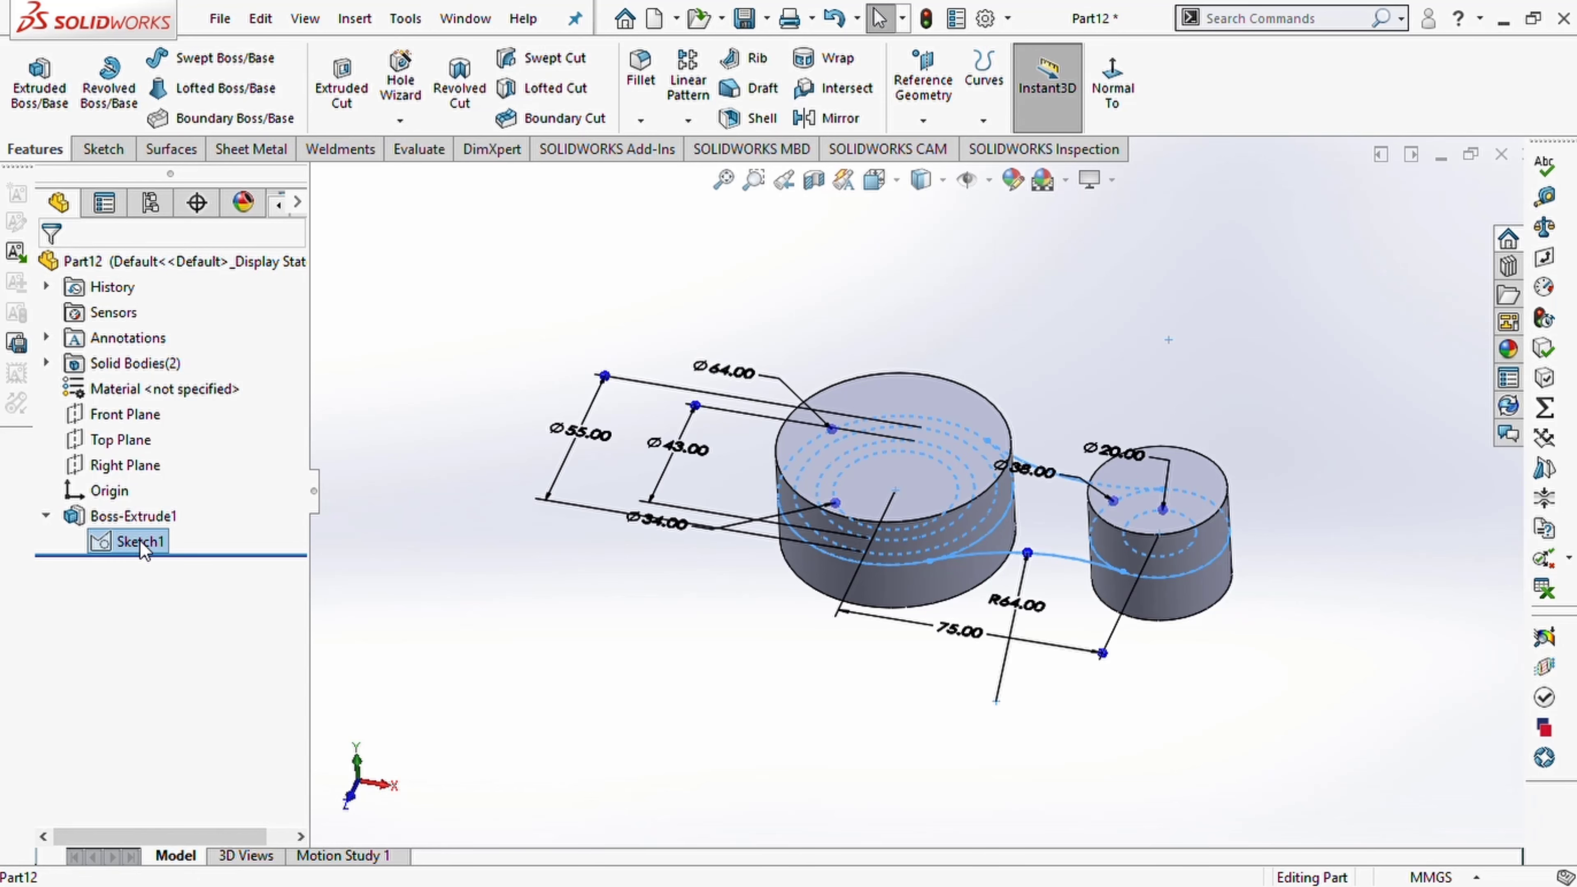
click(65, 124)
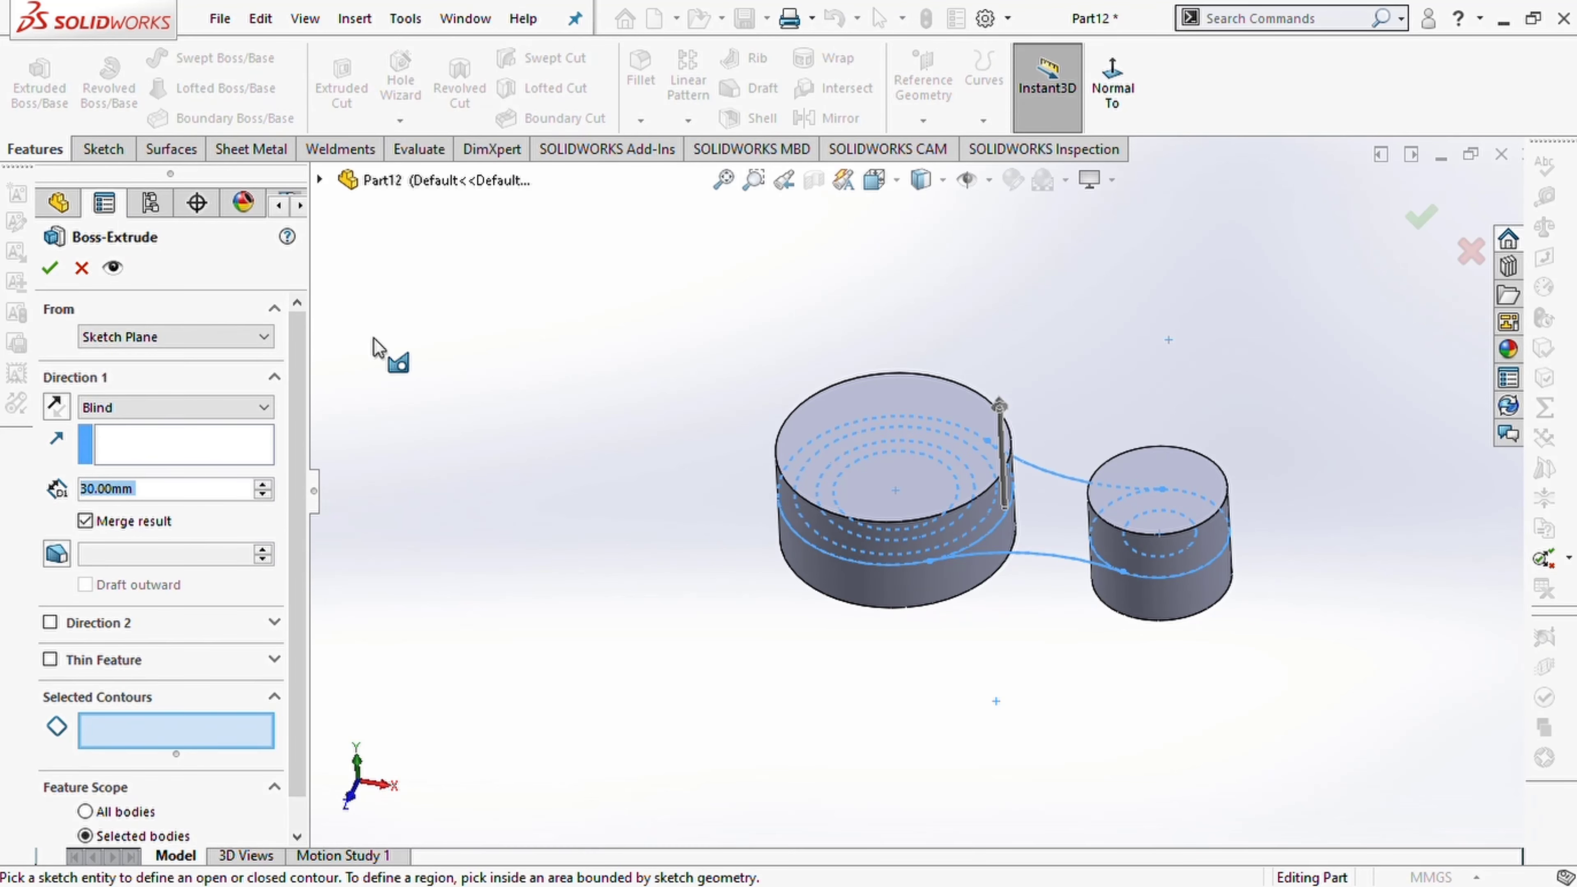
click(1064, 537)
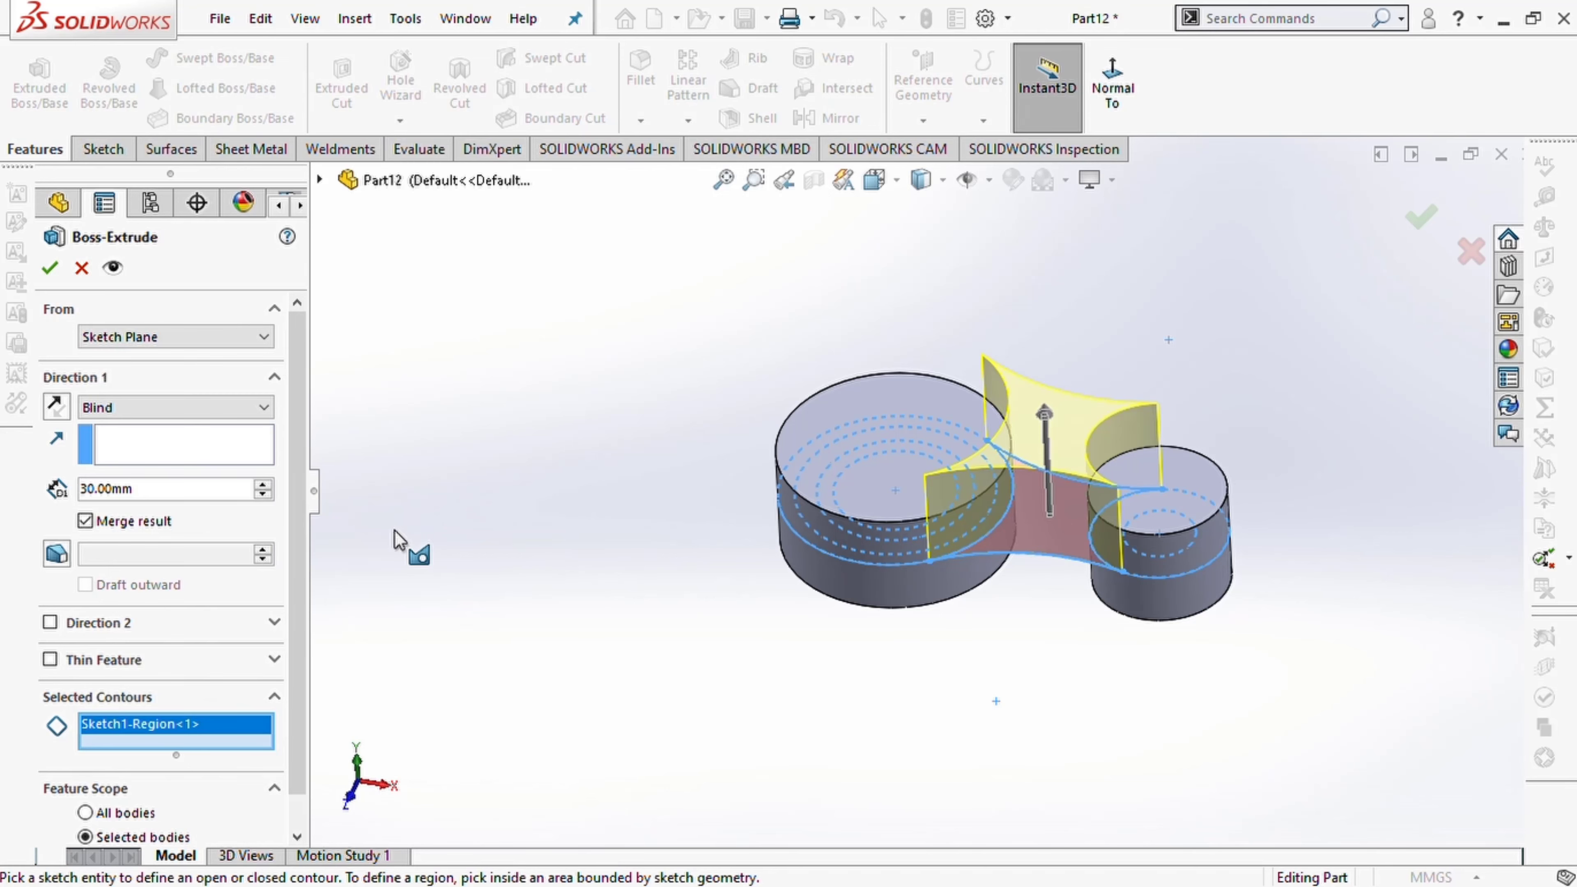
Extrude the connecting web region 10 mm with the Mid Plane end condition, merged with the cylinders
drag(185, 497, 4, 491)
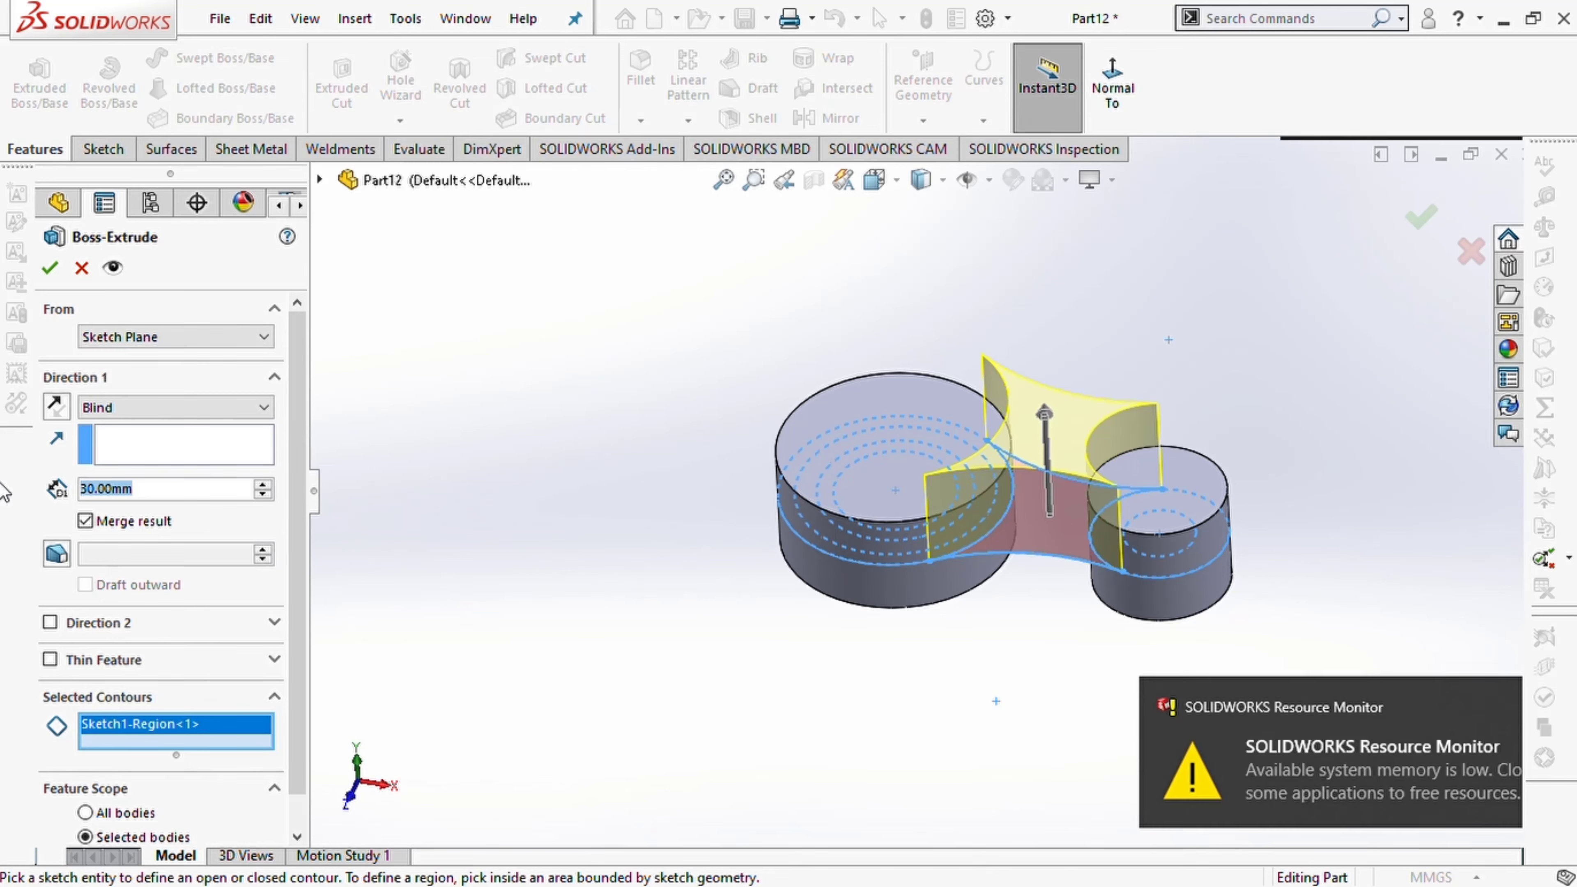
text(10)
key(Return)
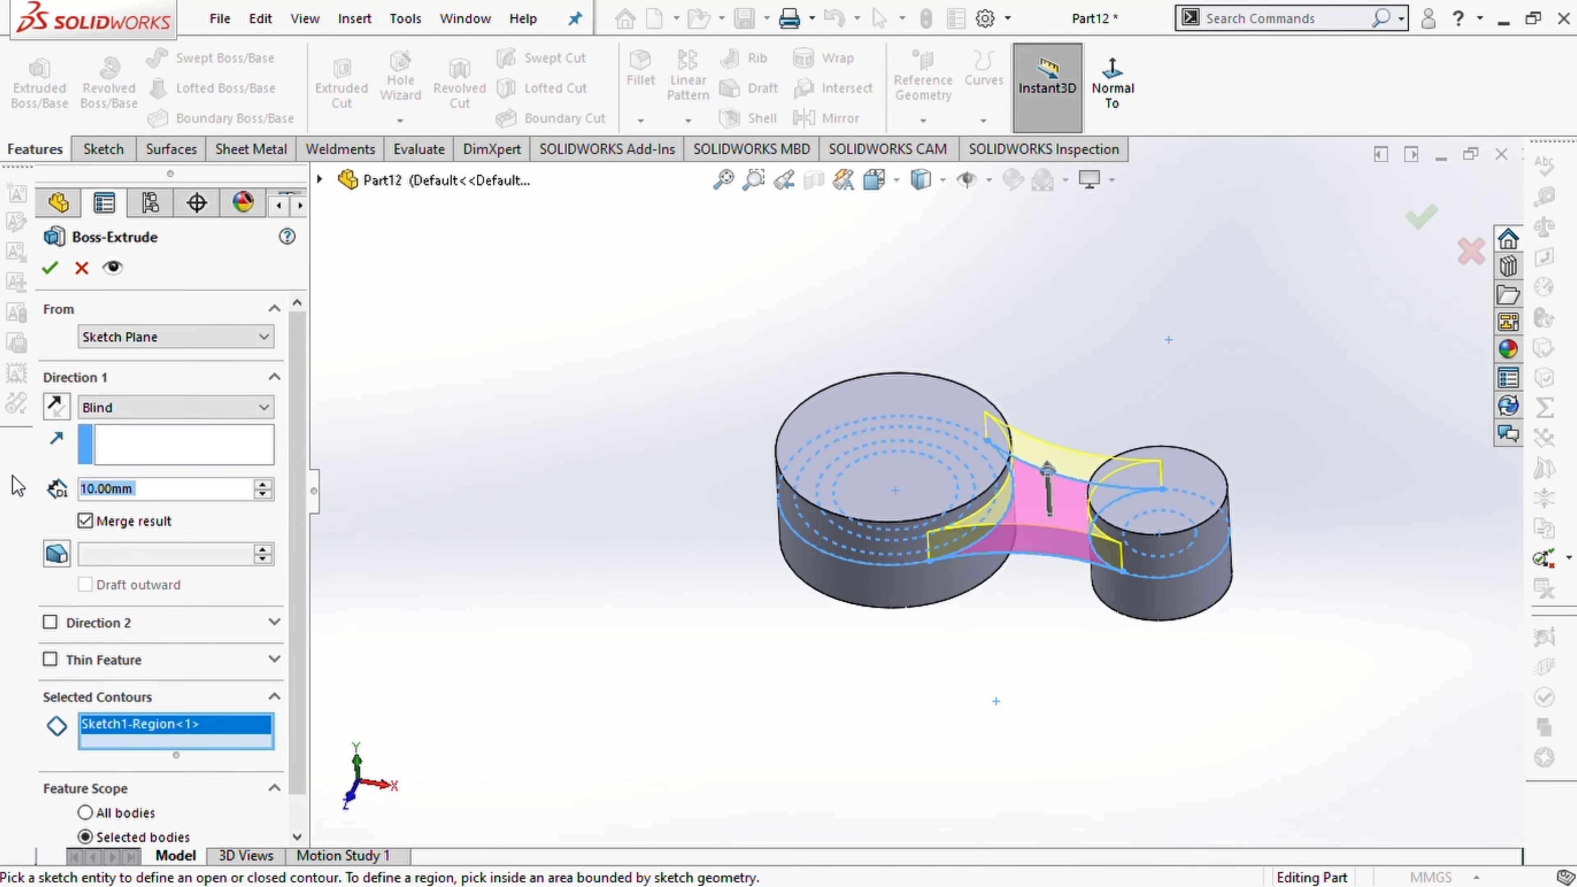
click(117, 409)
click(123, 520)
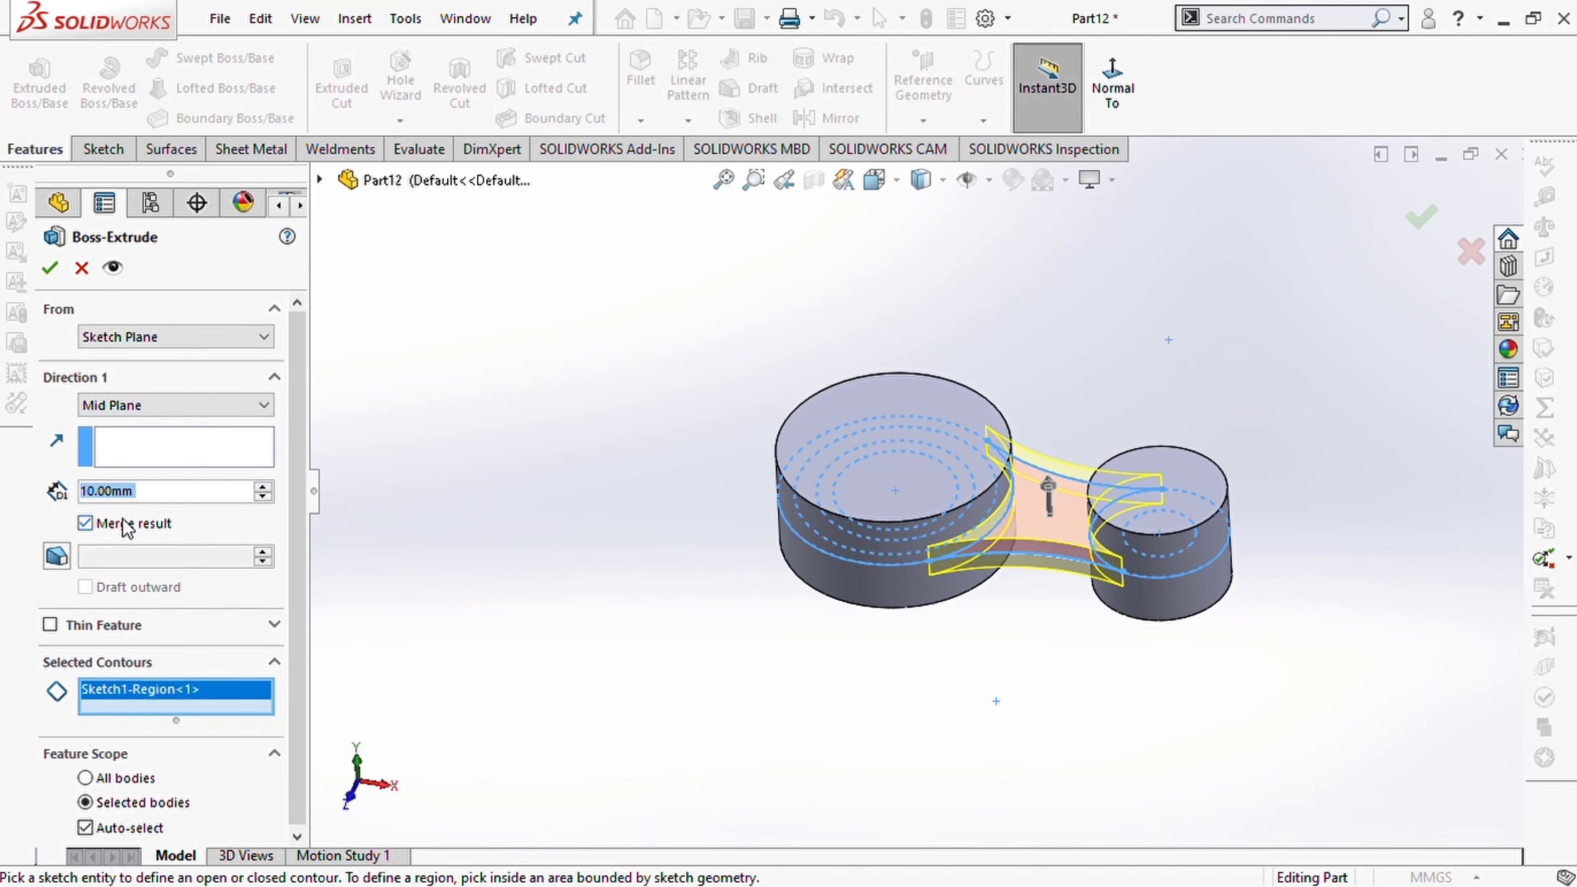
click(50, 268)
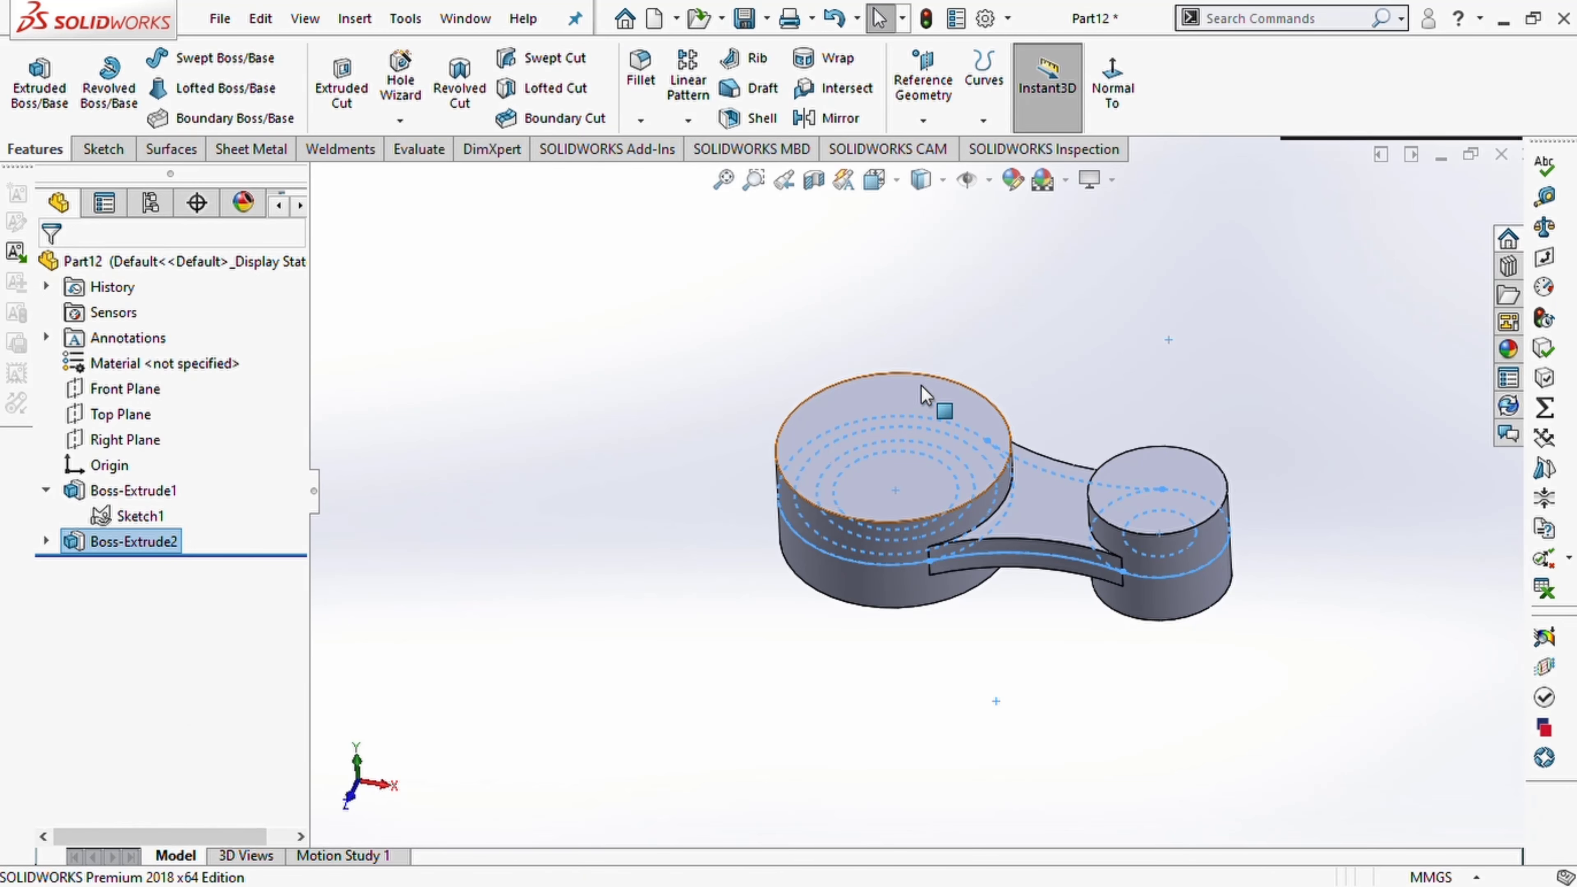
Cut the 34 mm and 20 mm circles of Sketch1 through both cylinders with the Through All - Both end condition
middle_drag(926, 395, 854, 700)
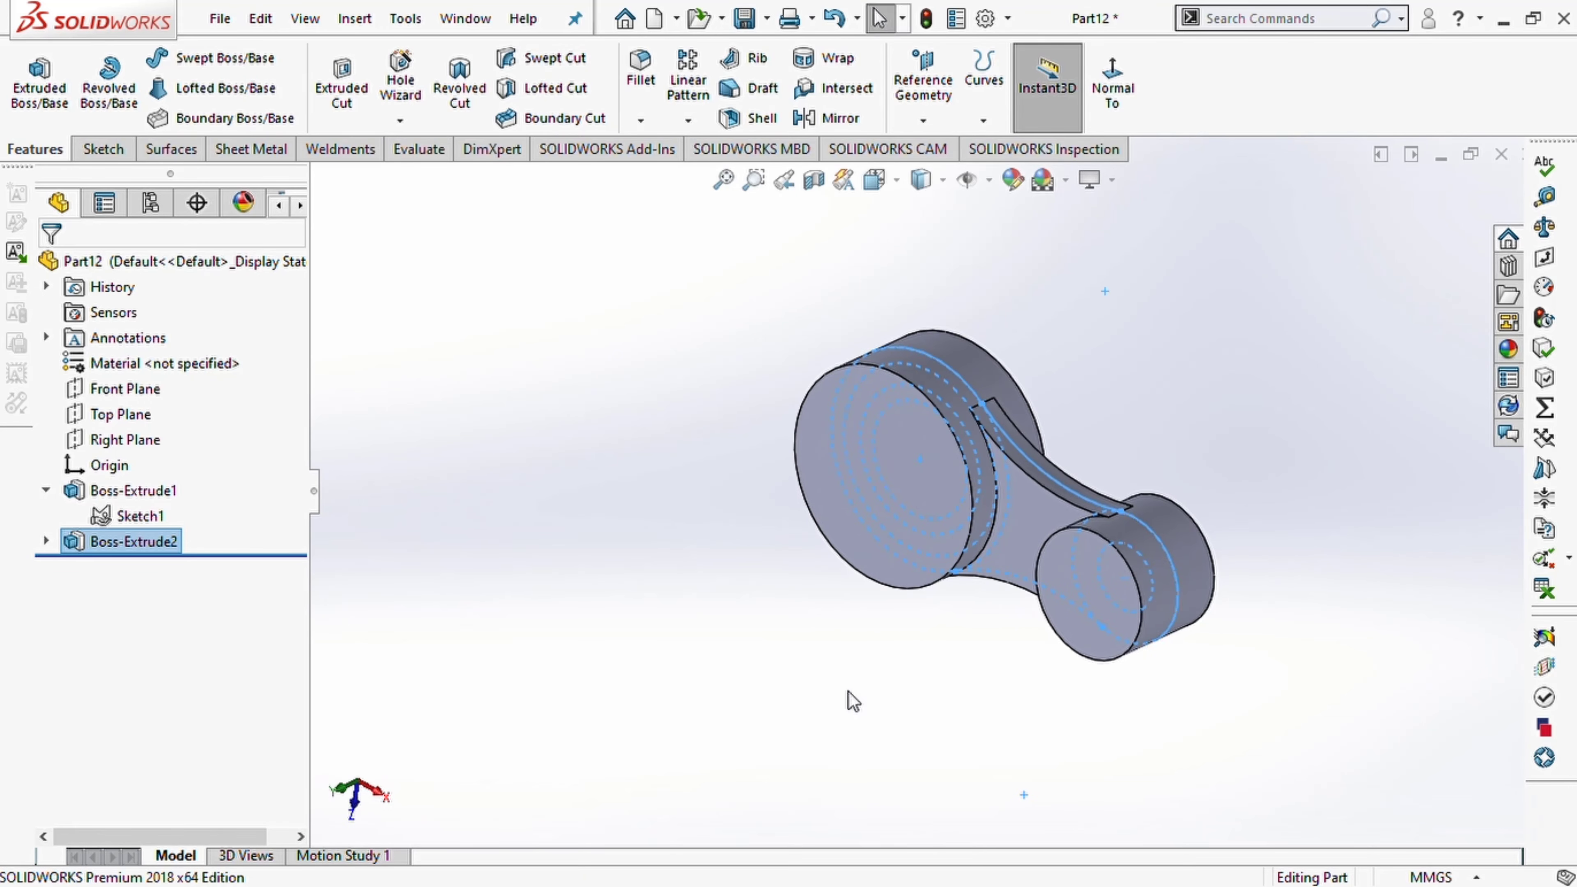
click(130, 521)
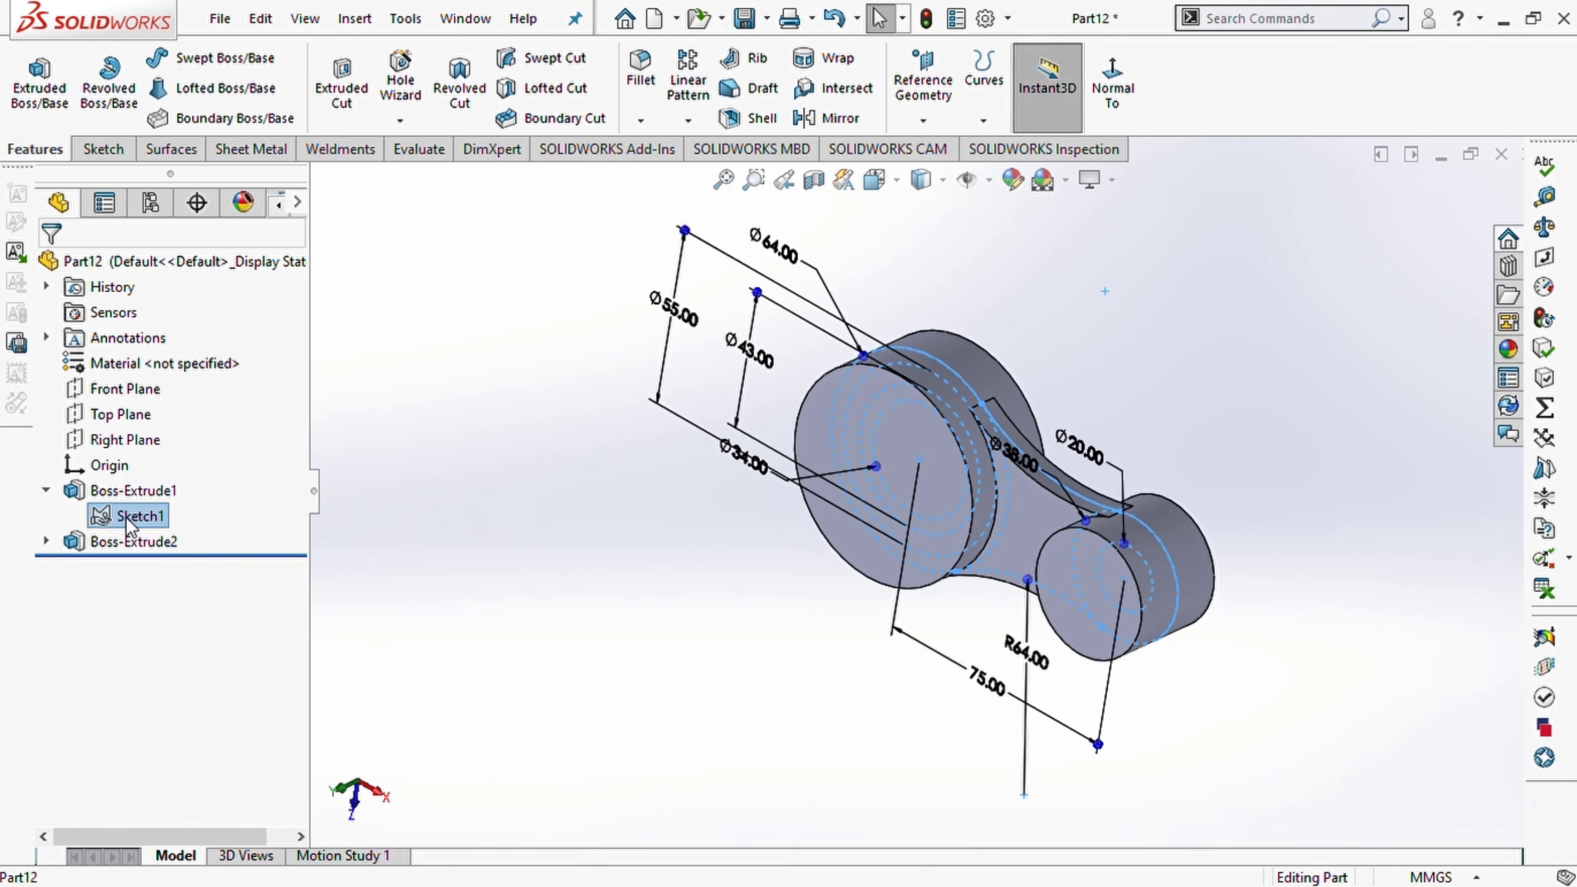
click(343, 83)
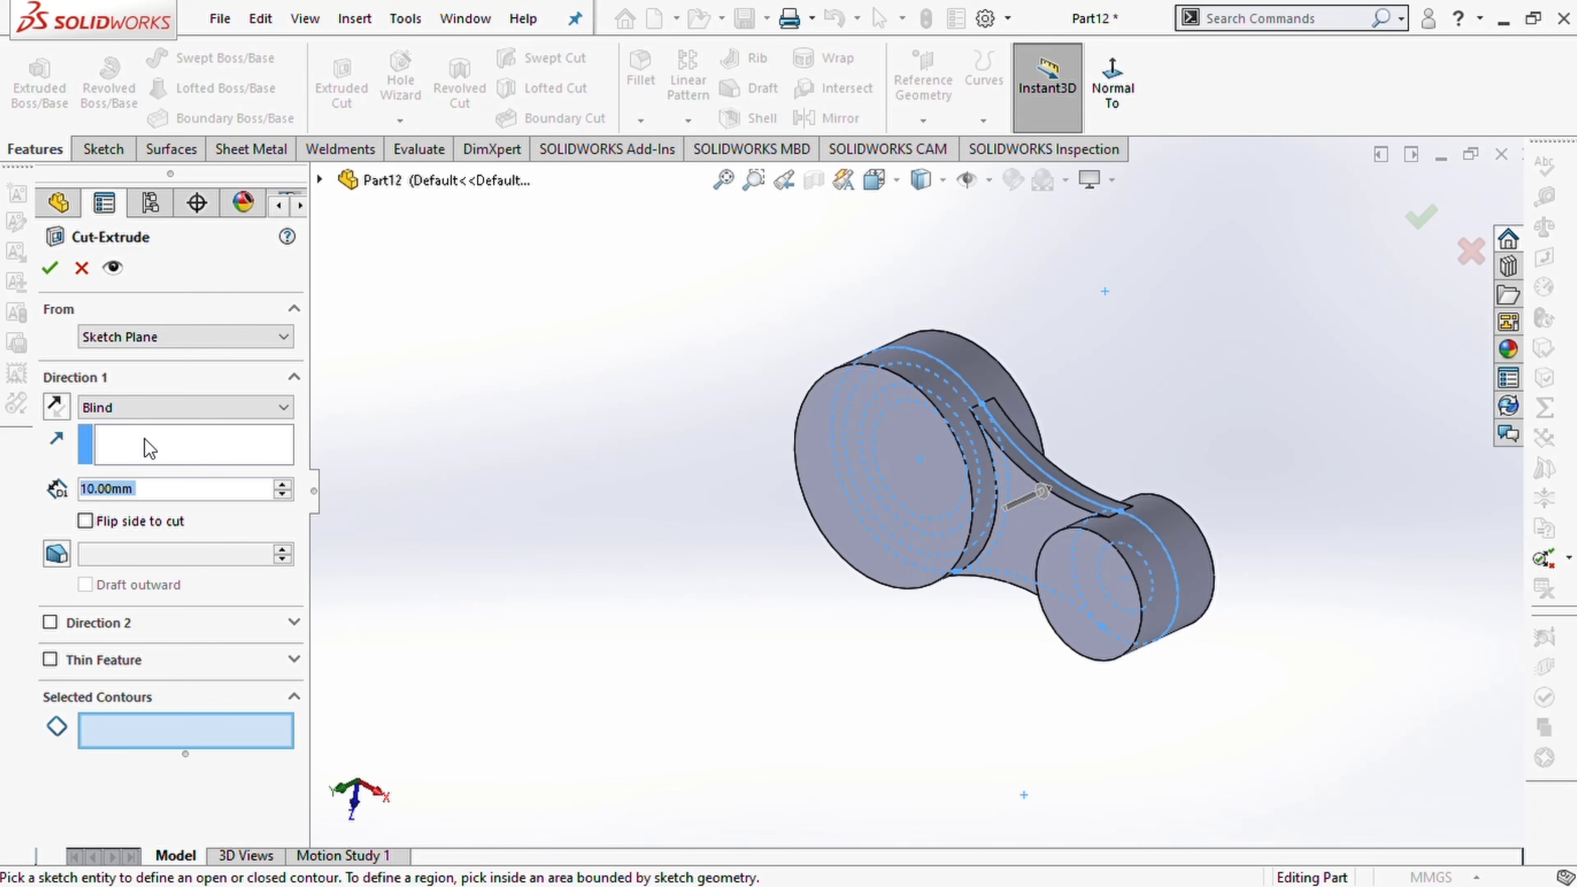
click(183, 733)
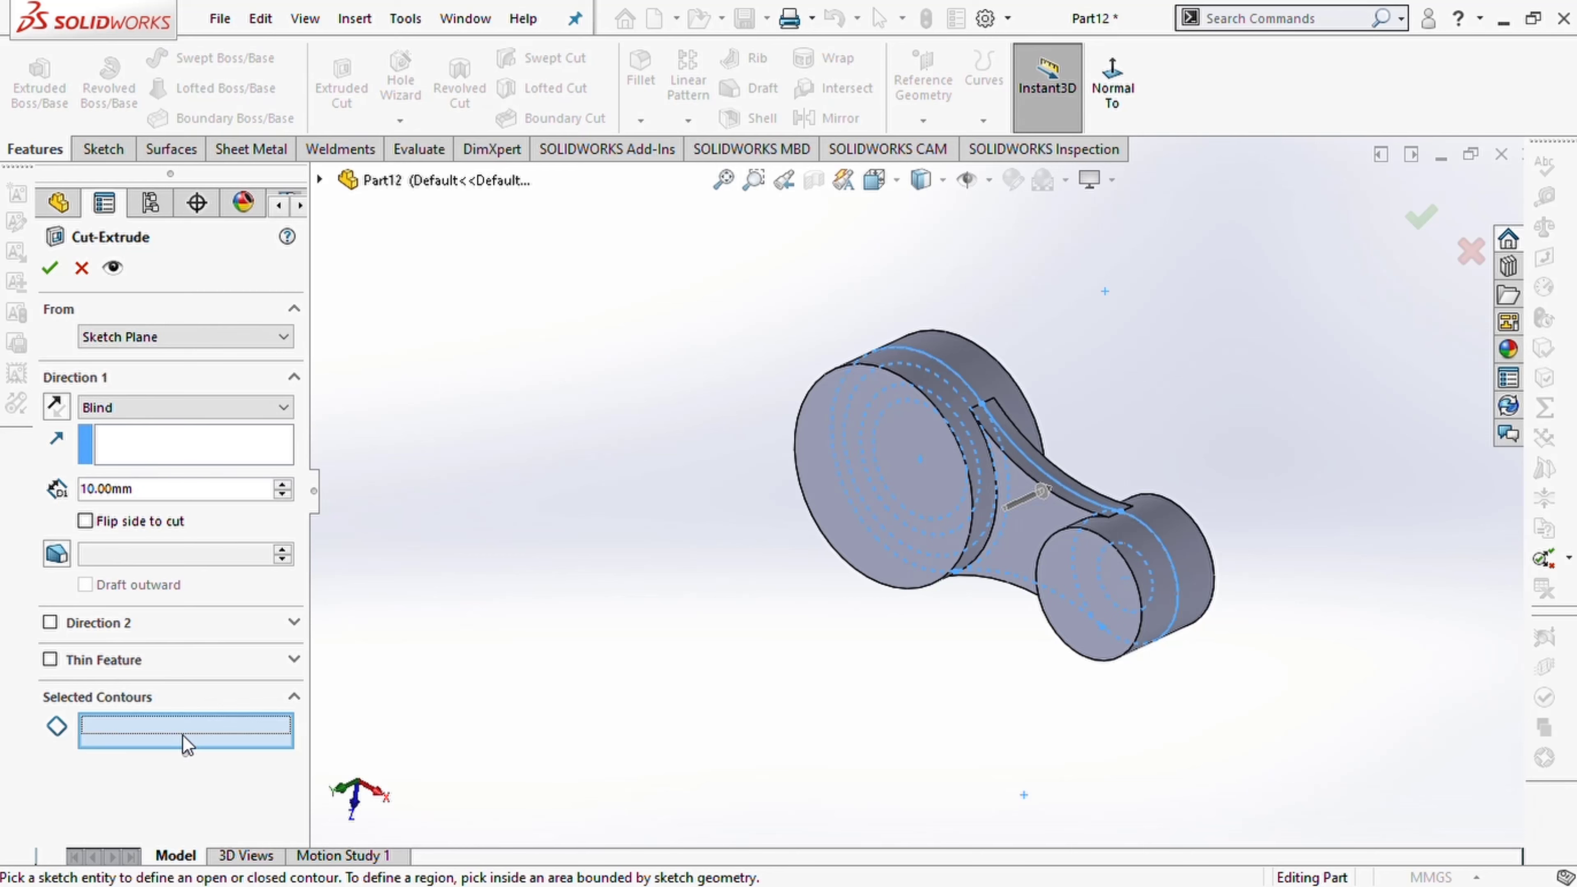
click(1131, 567)
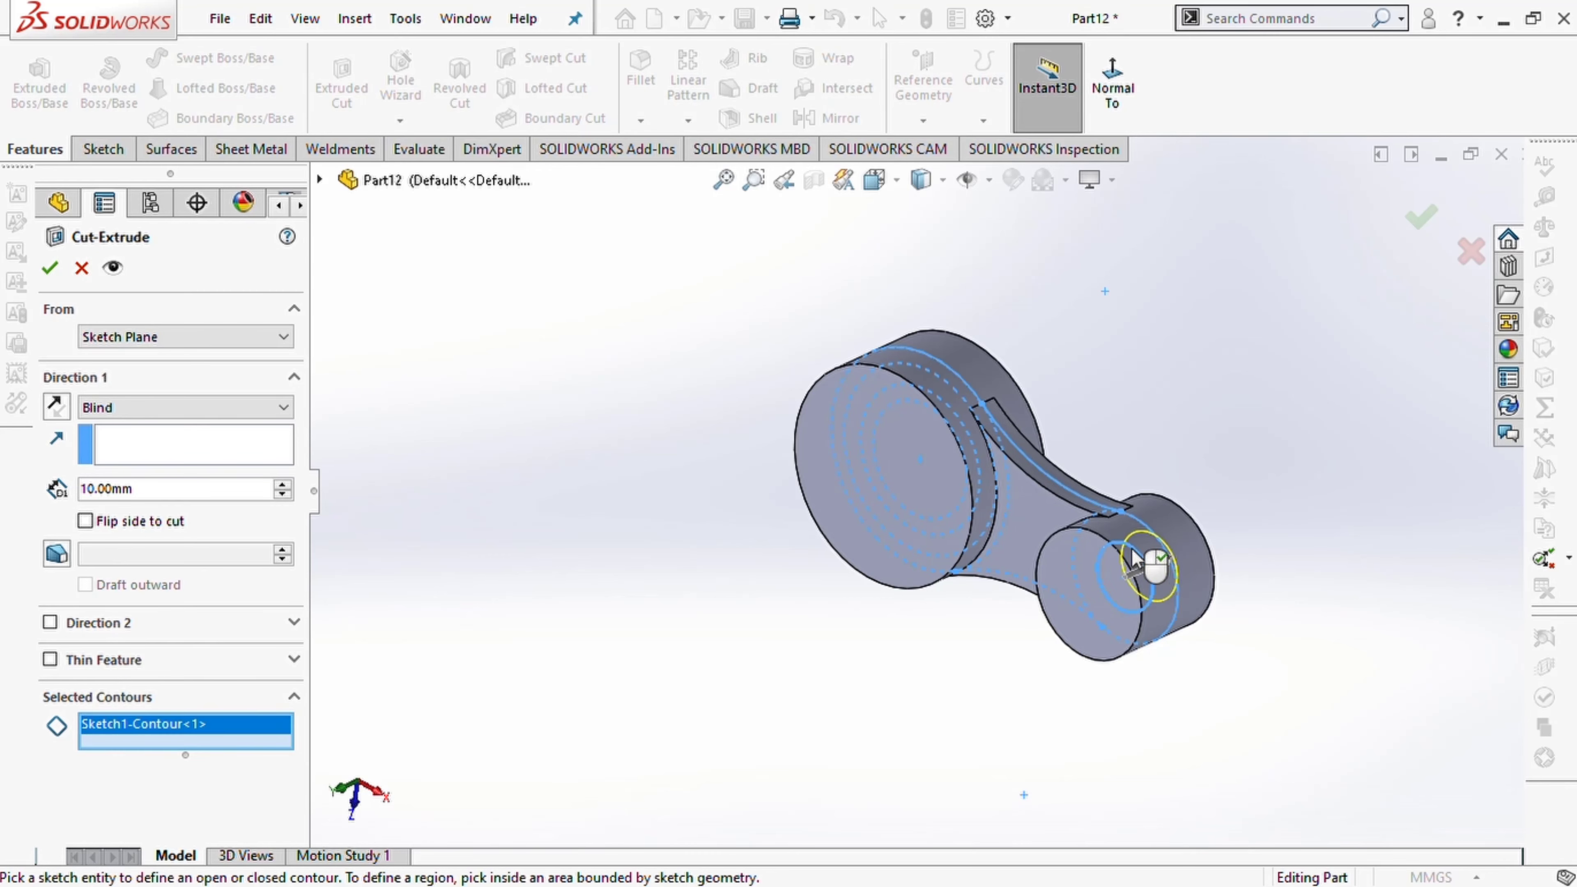
click(907, 414)
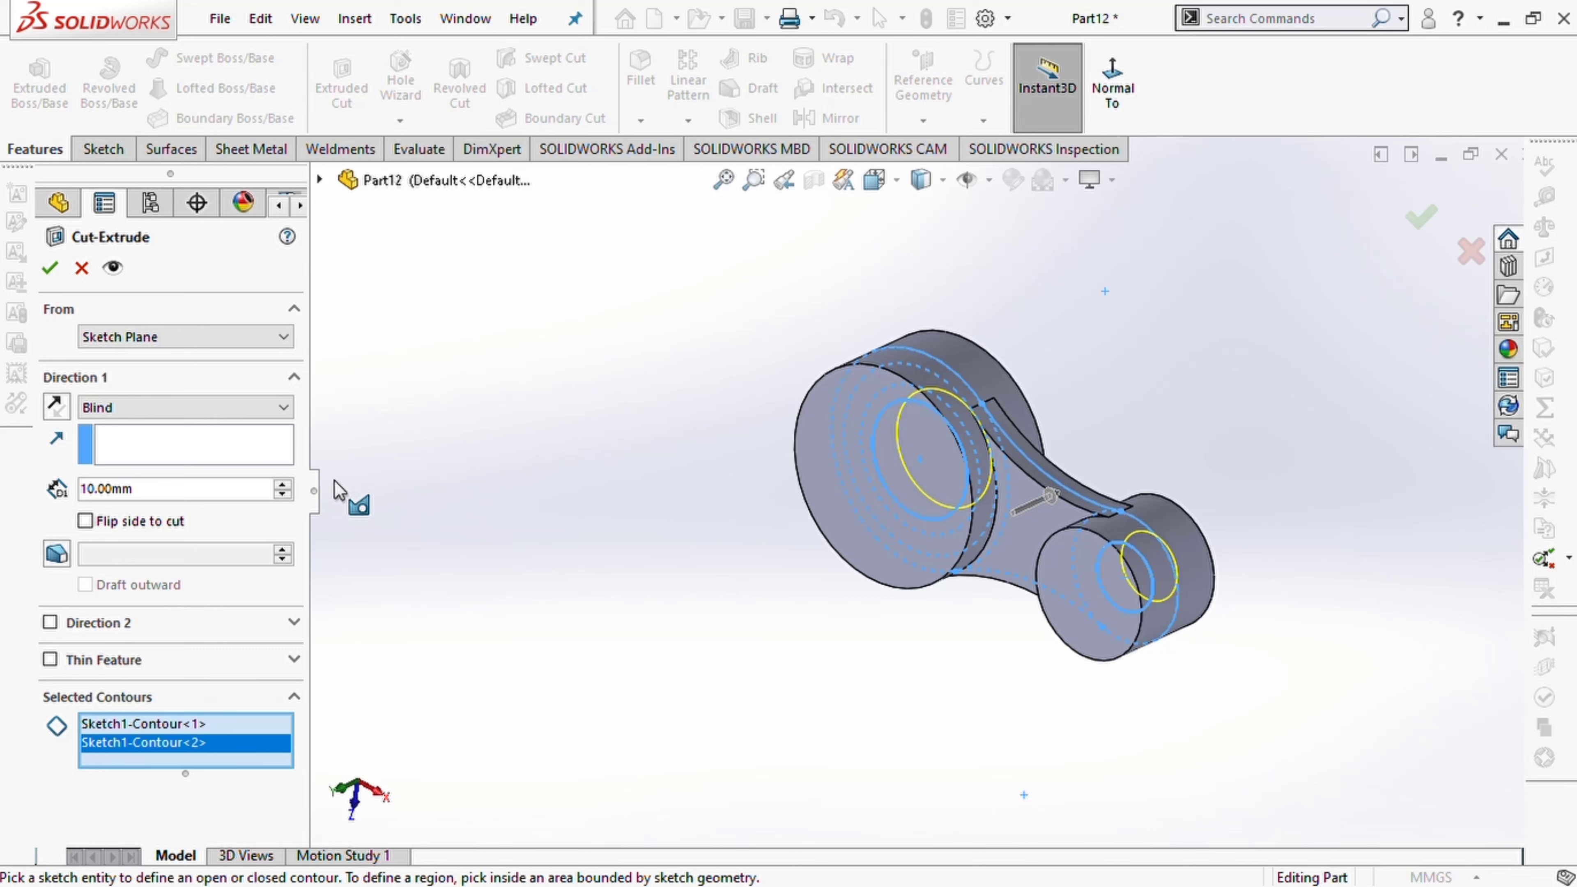
click(165, 455)
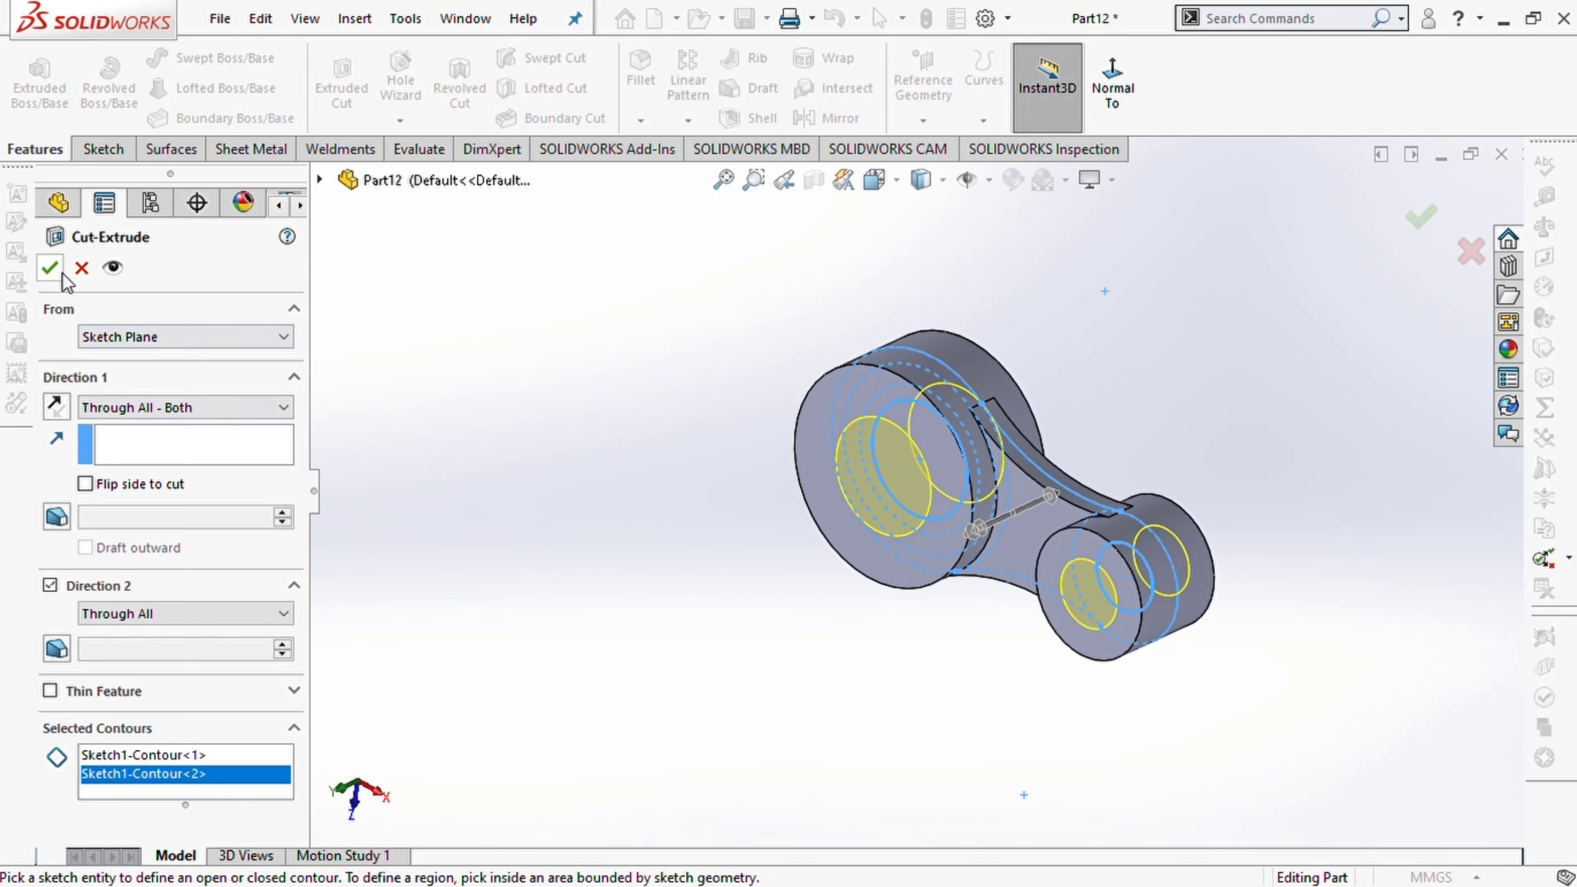
click(50, 269)
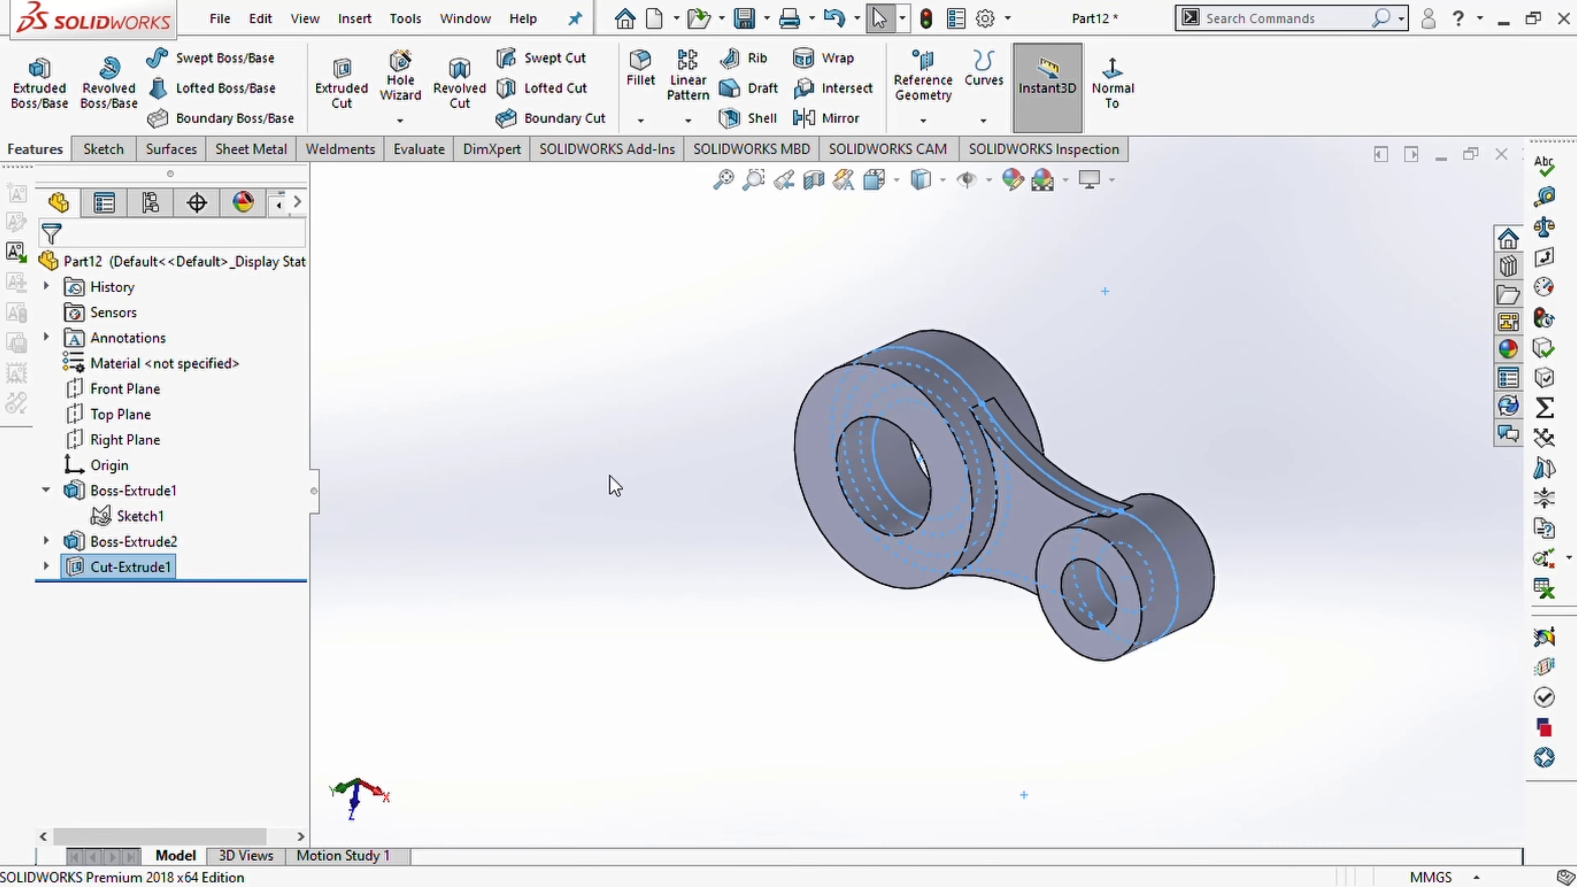
middle_drag(611, 476, 701, 730)
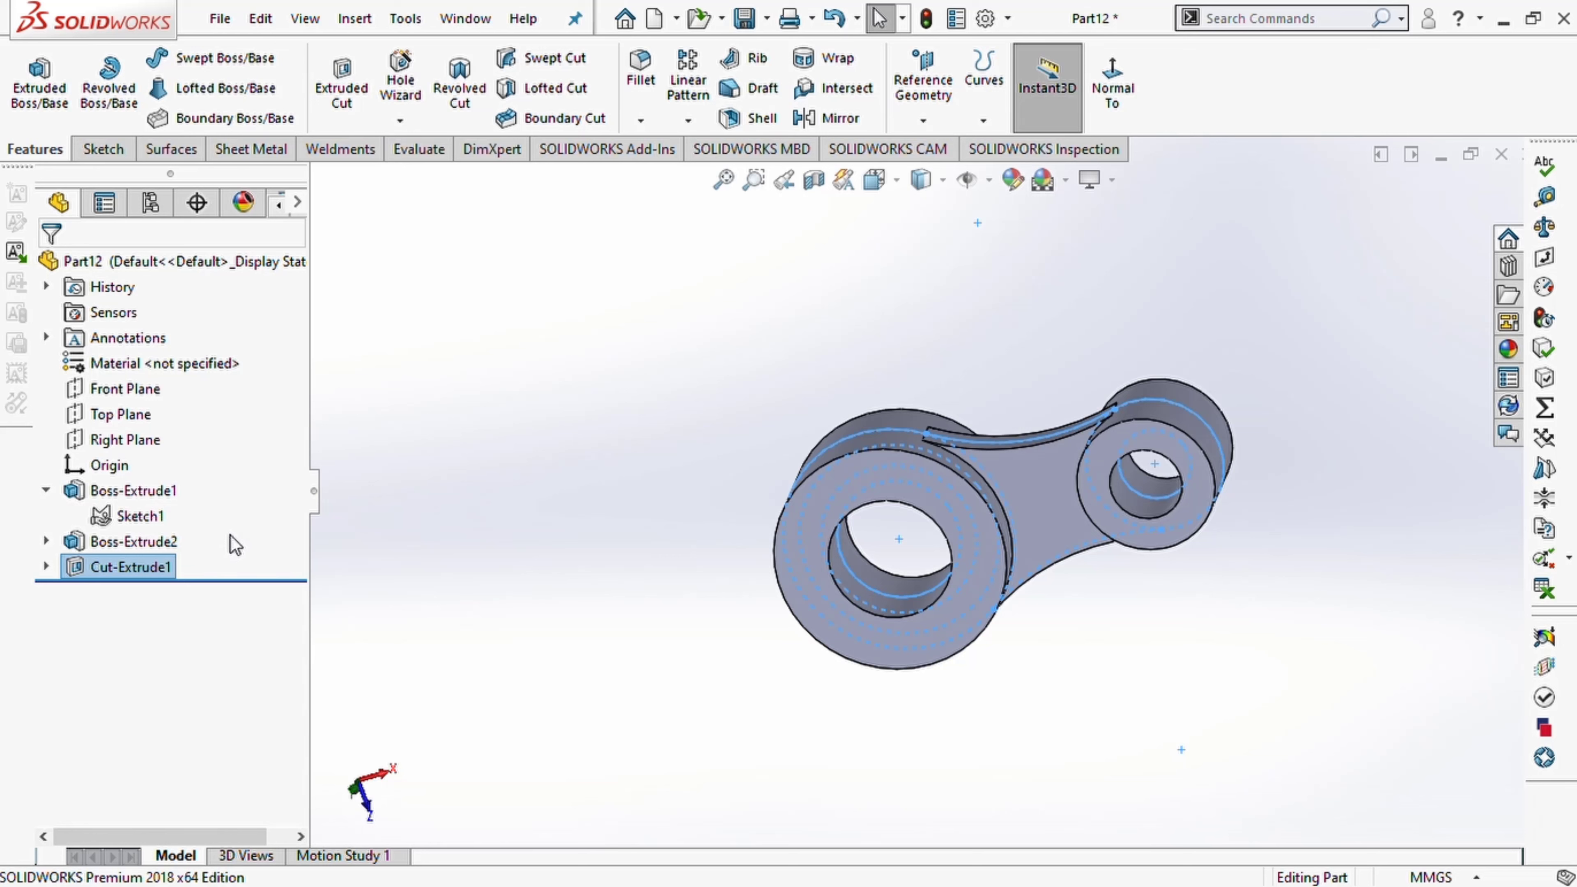
click(136, 516)
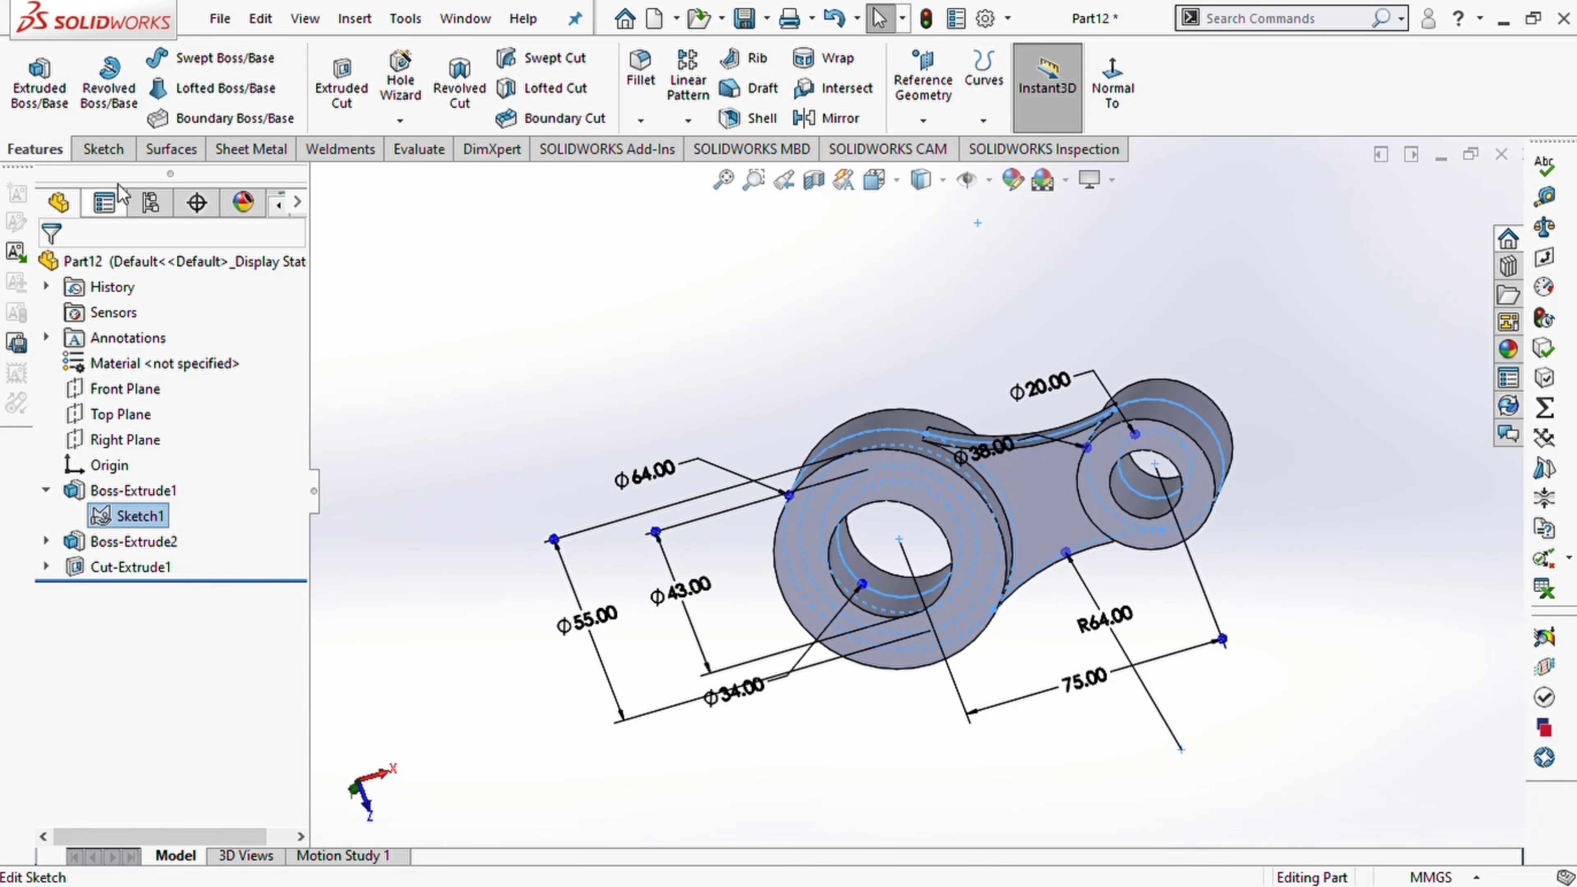
click(342, 84)
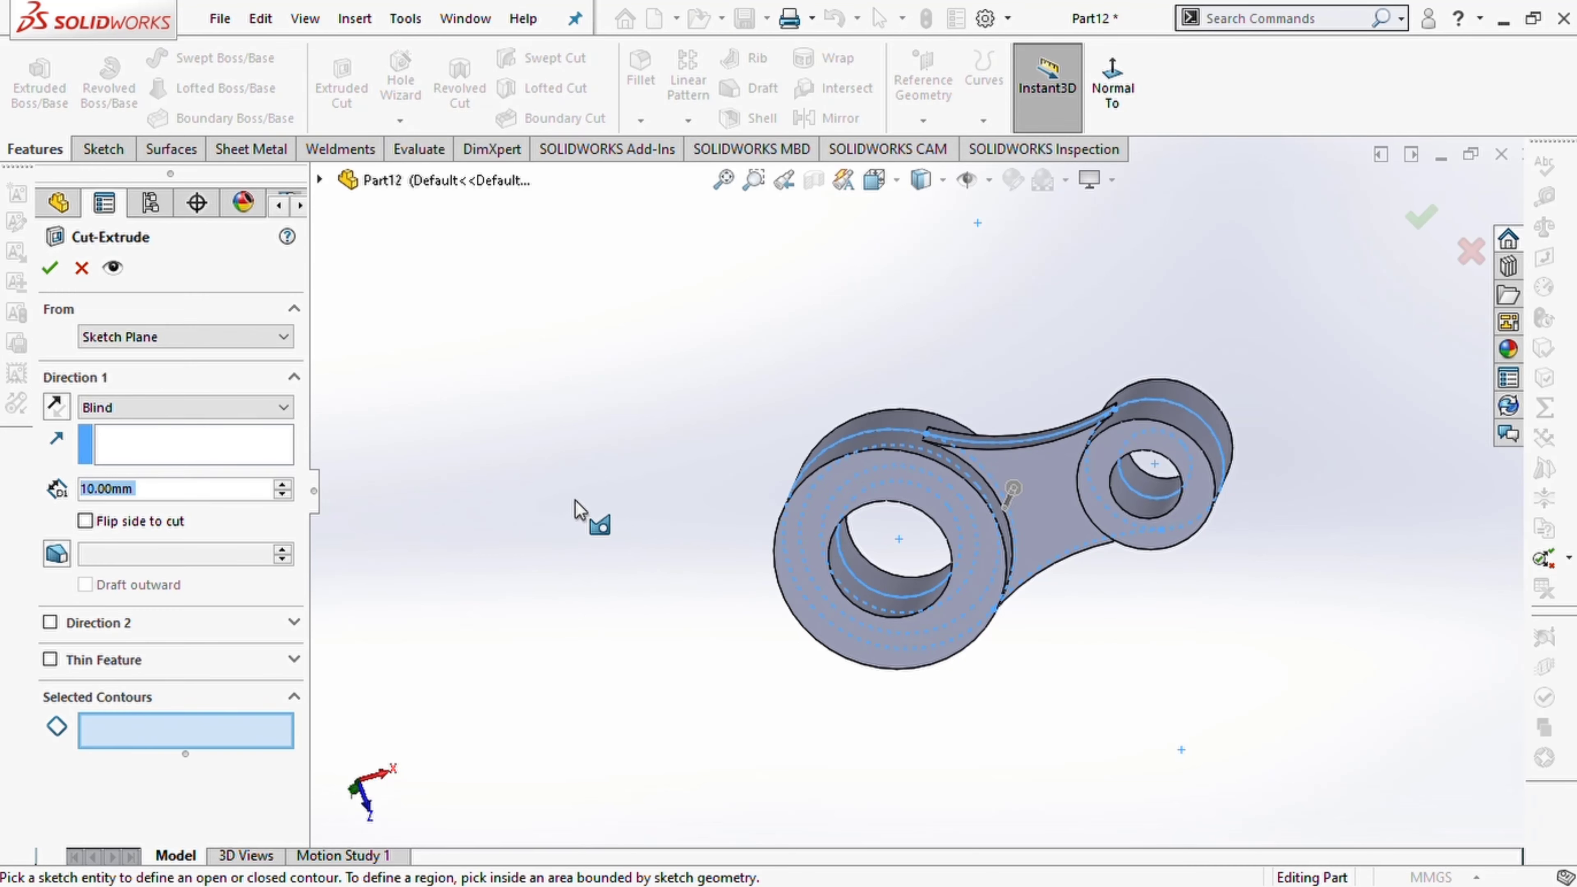
middle_drag(577, 510, 634, 514)
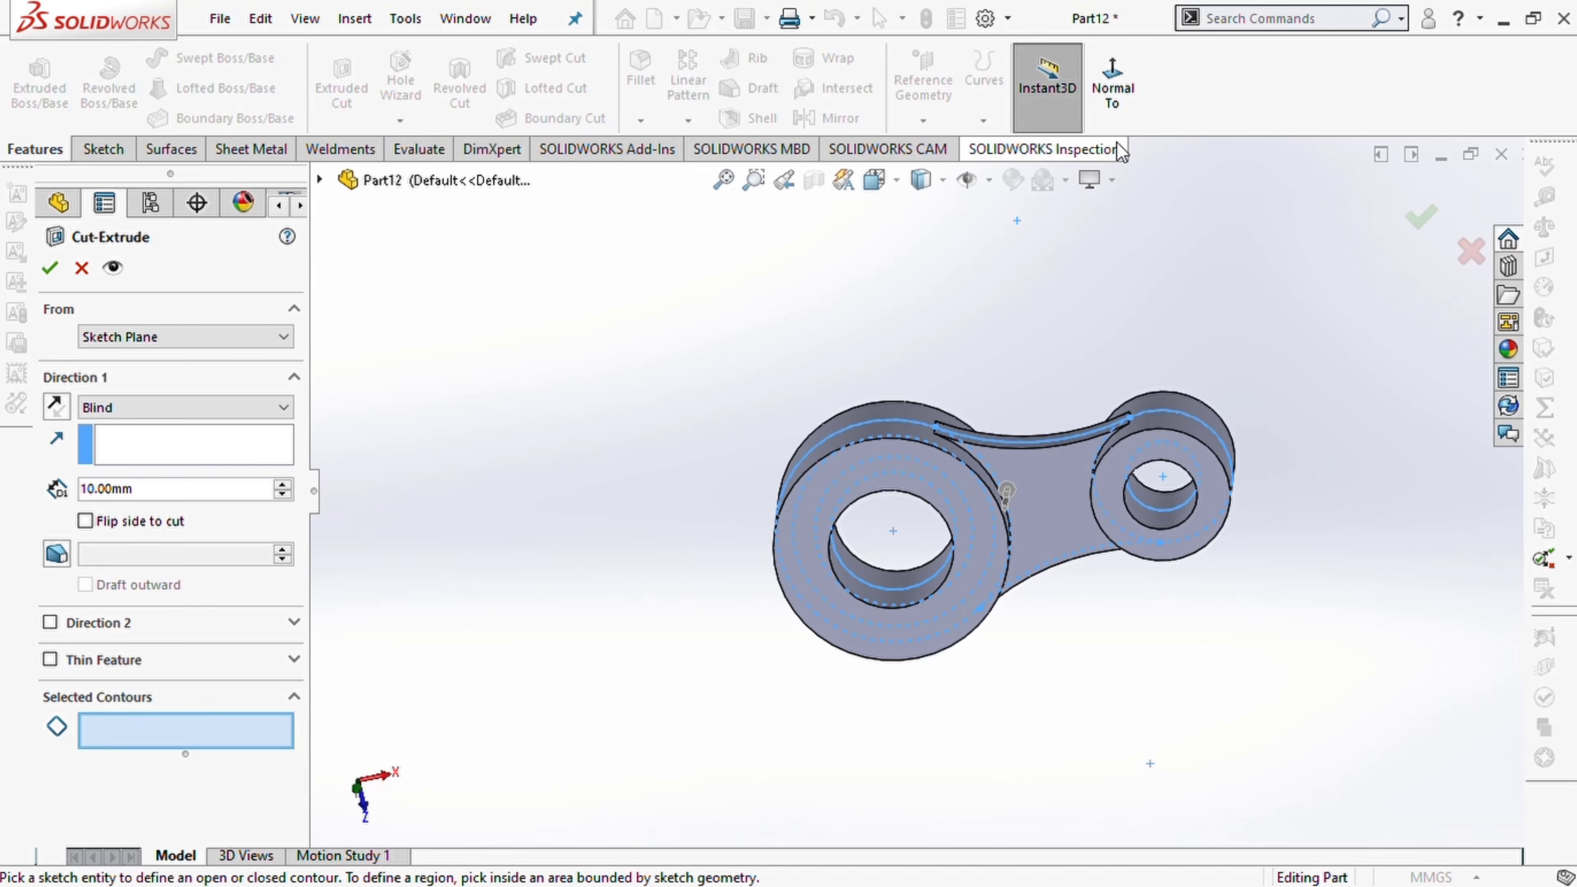
click(1113, 84)
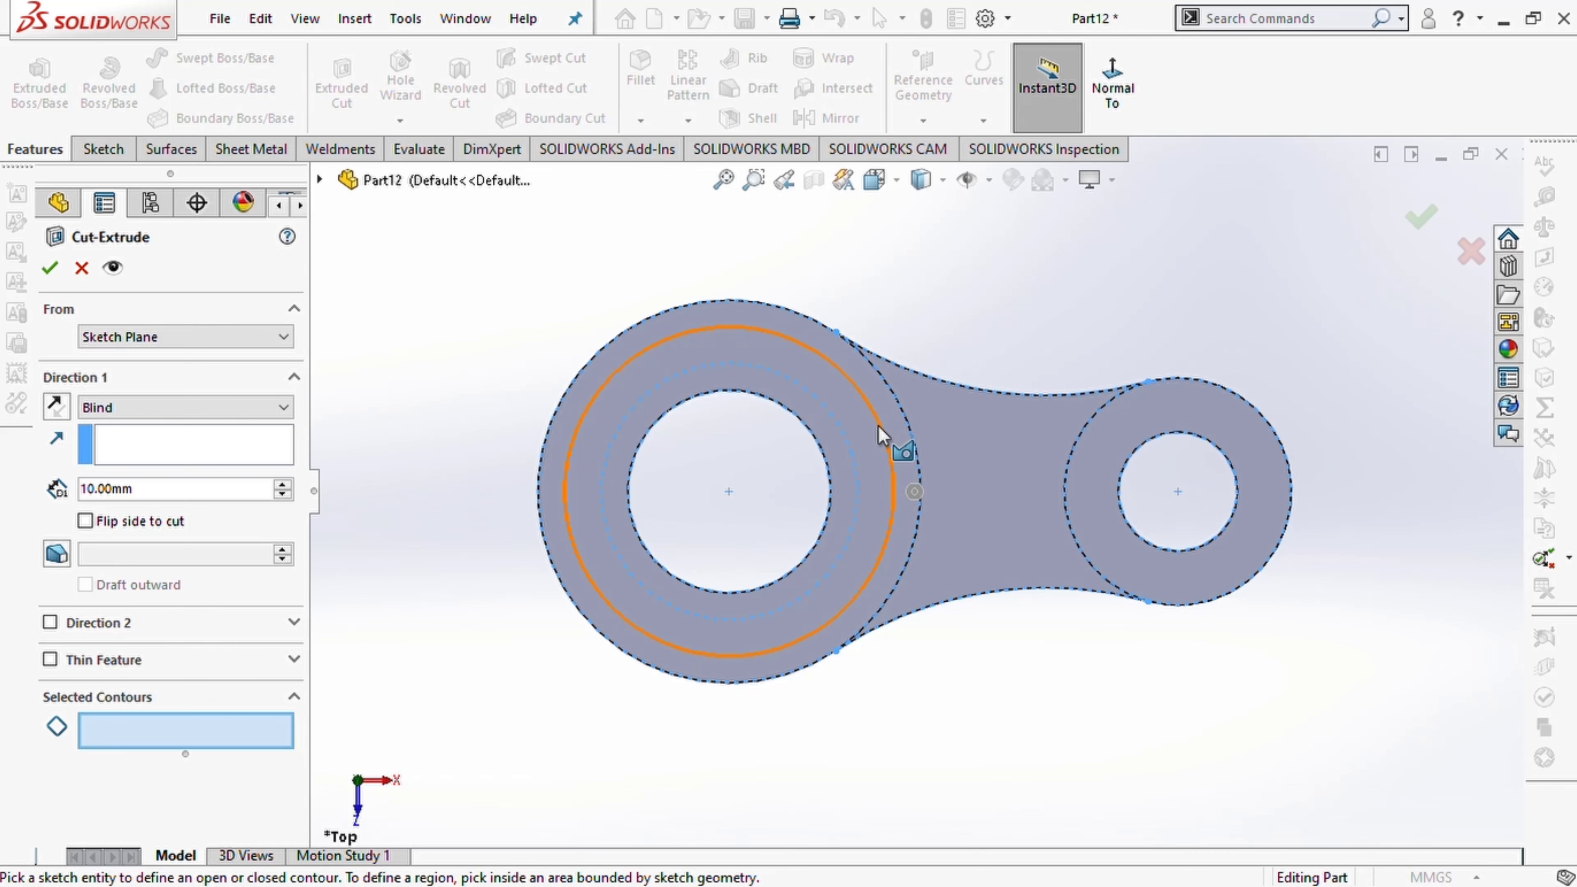
click(319, 181)
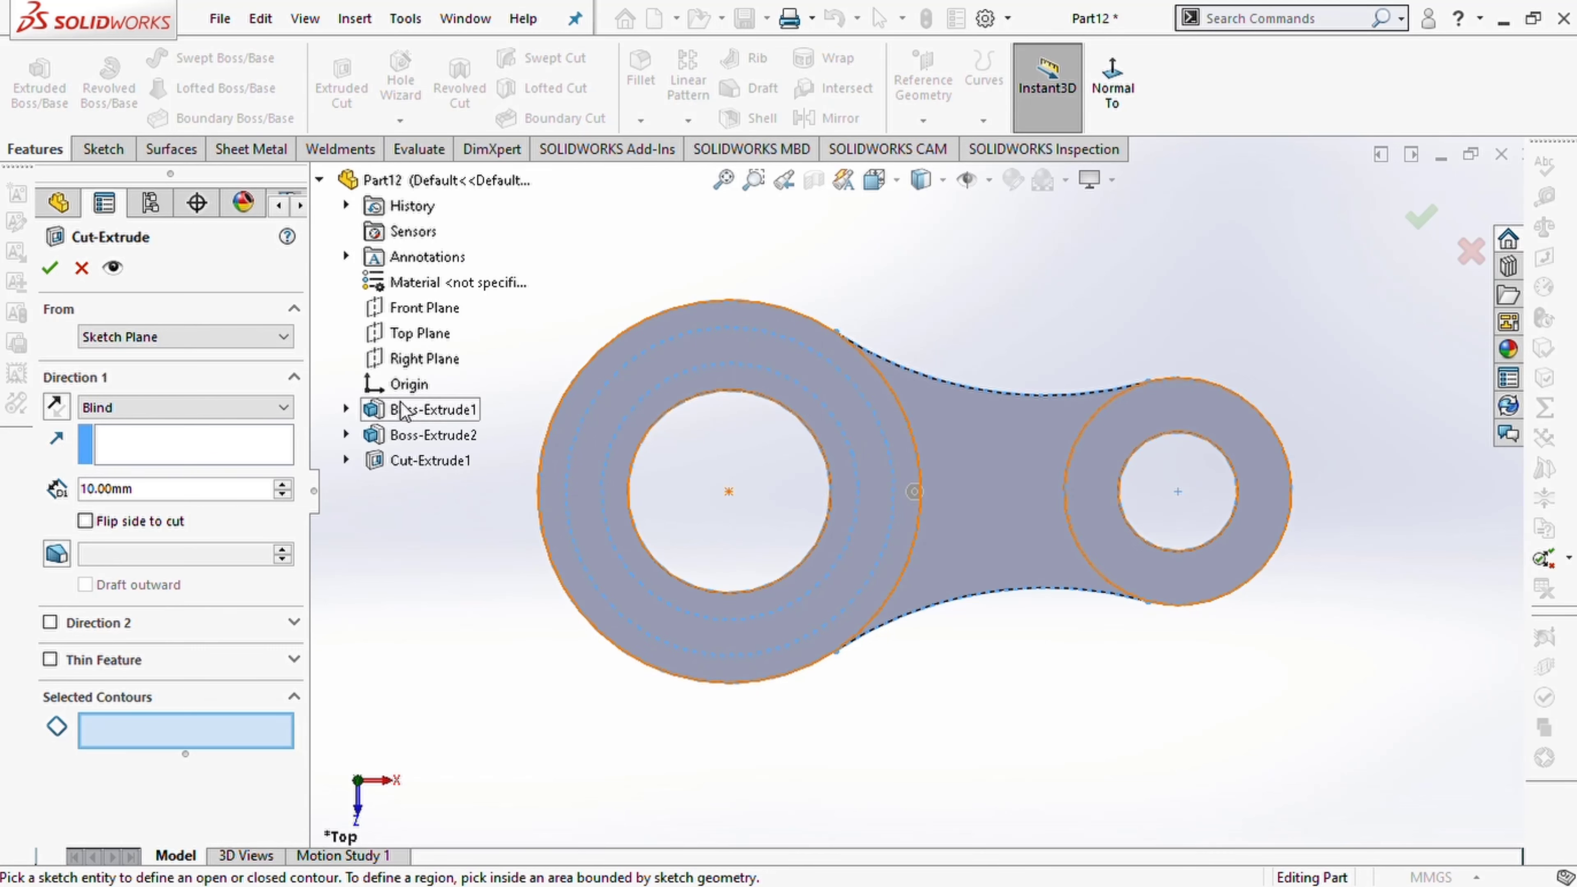
click(346, 410)
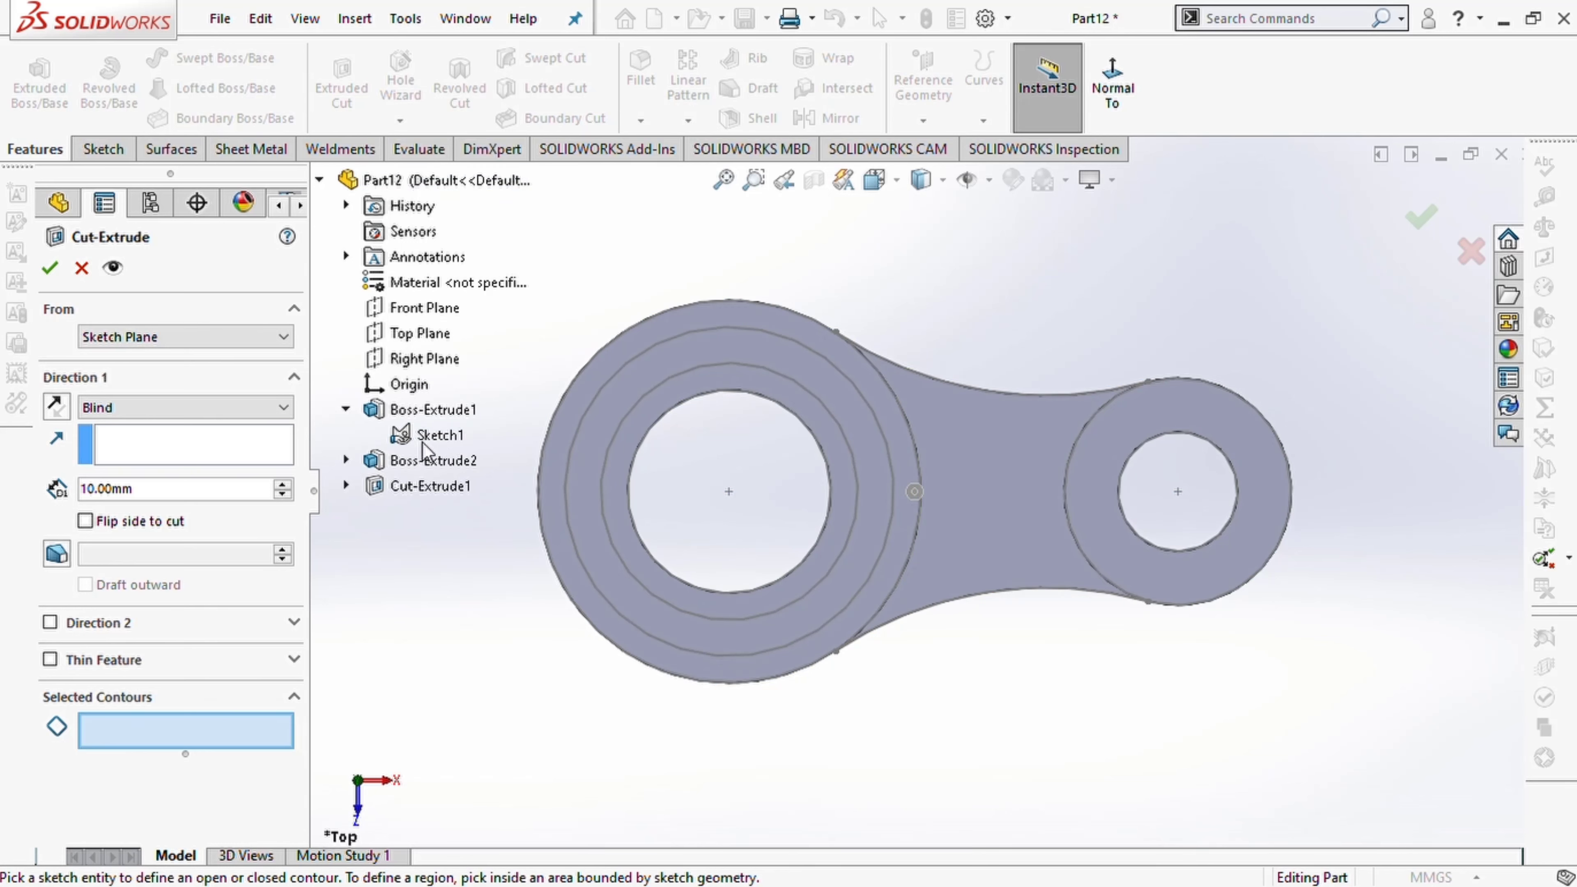
click(224, 728)
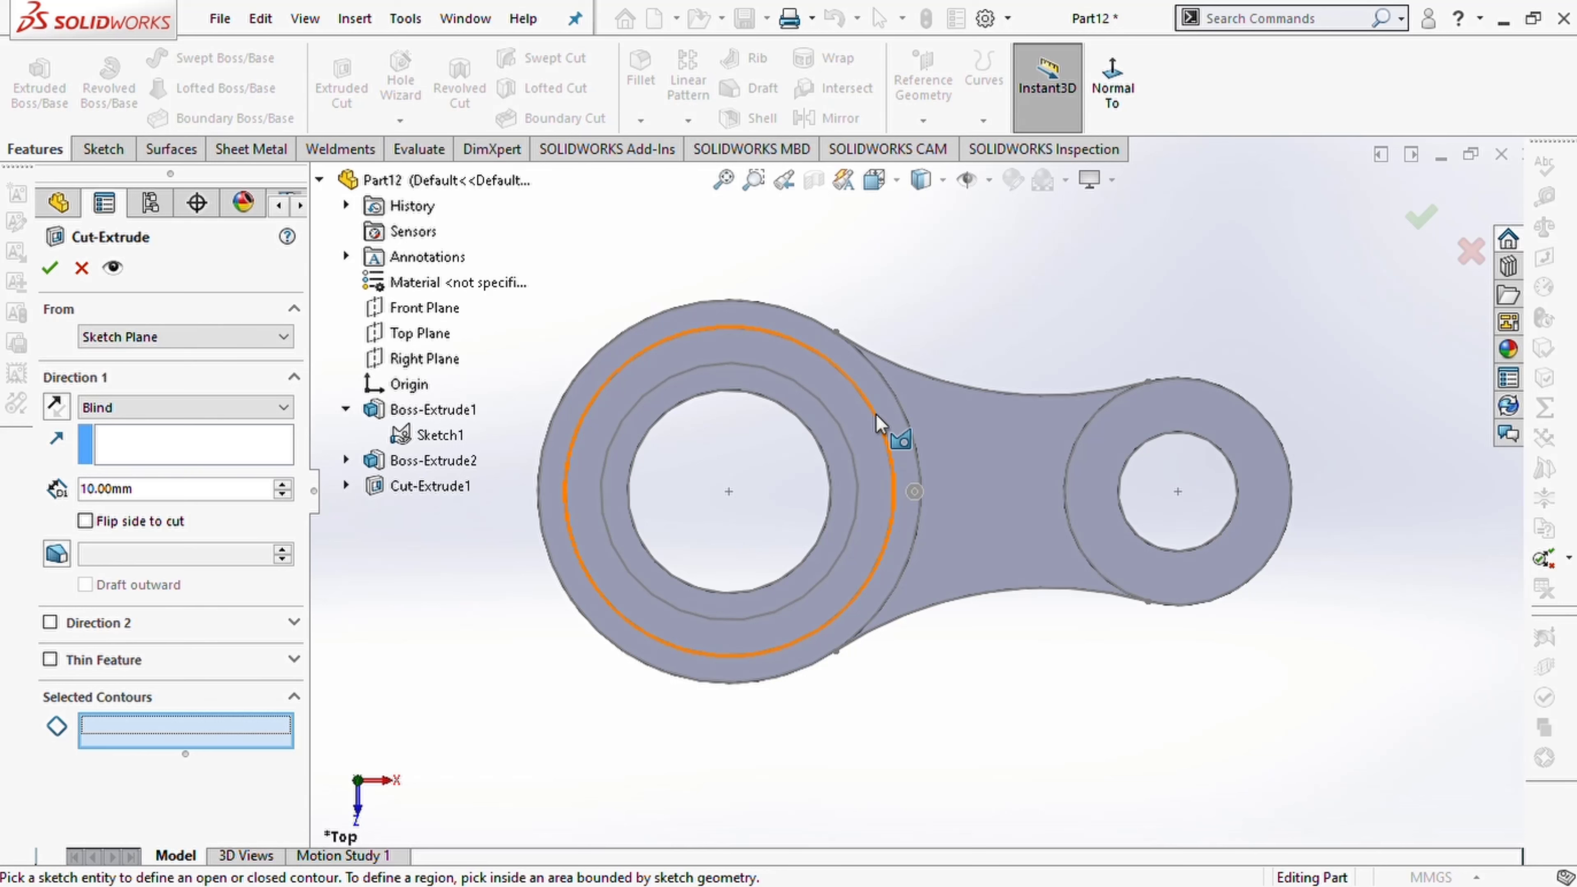
click(880, 424)
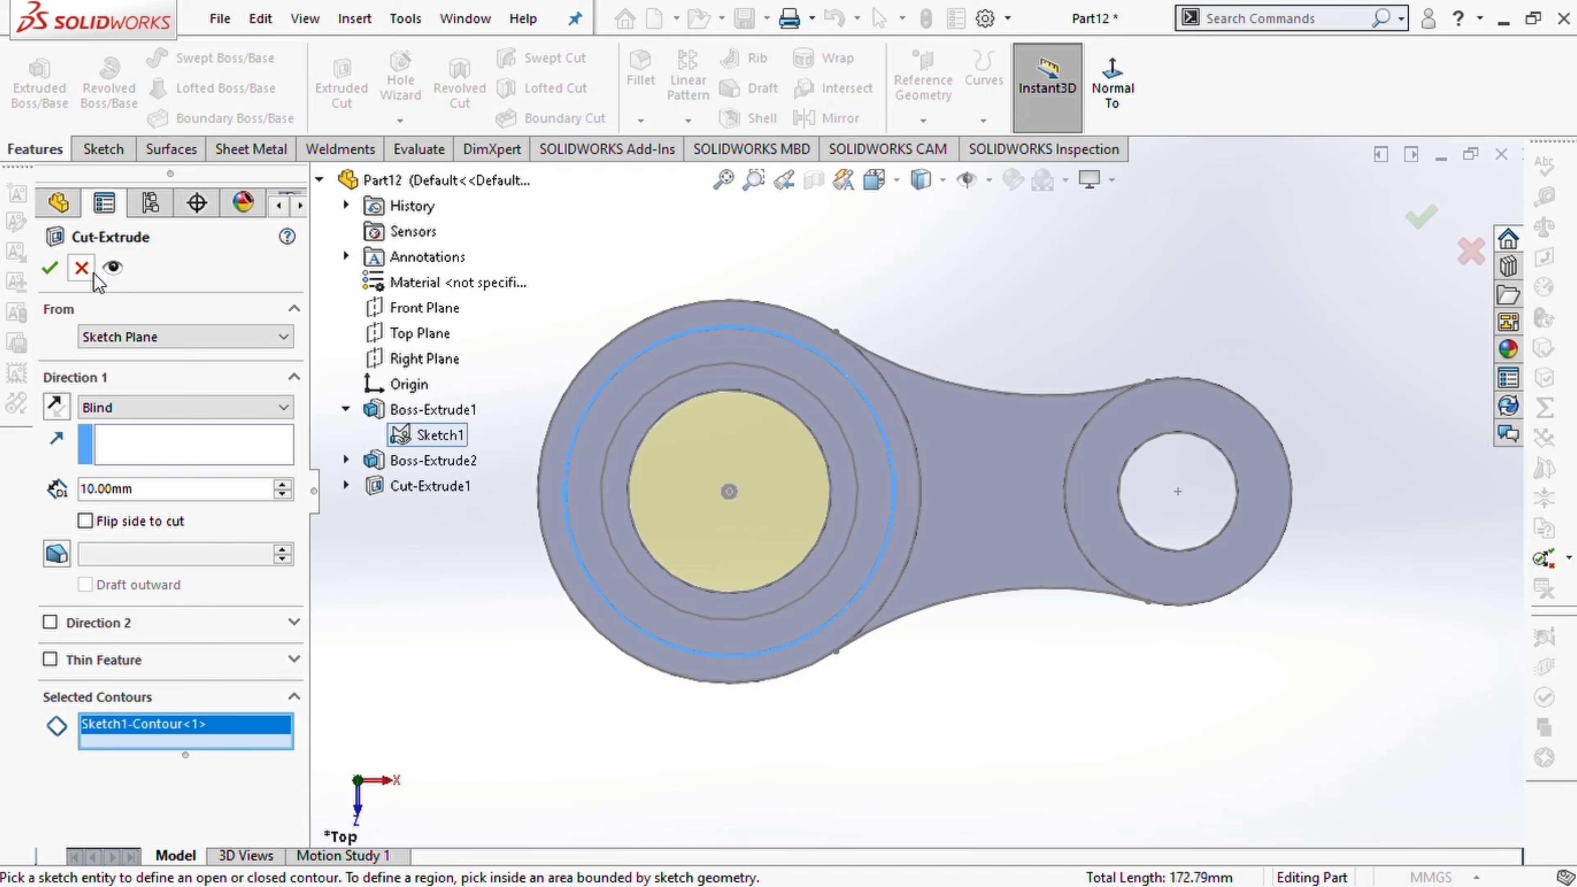
click(81, 268)
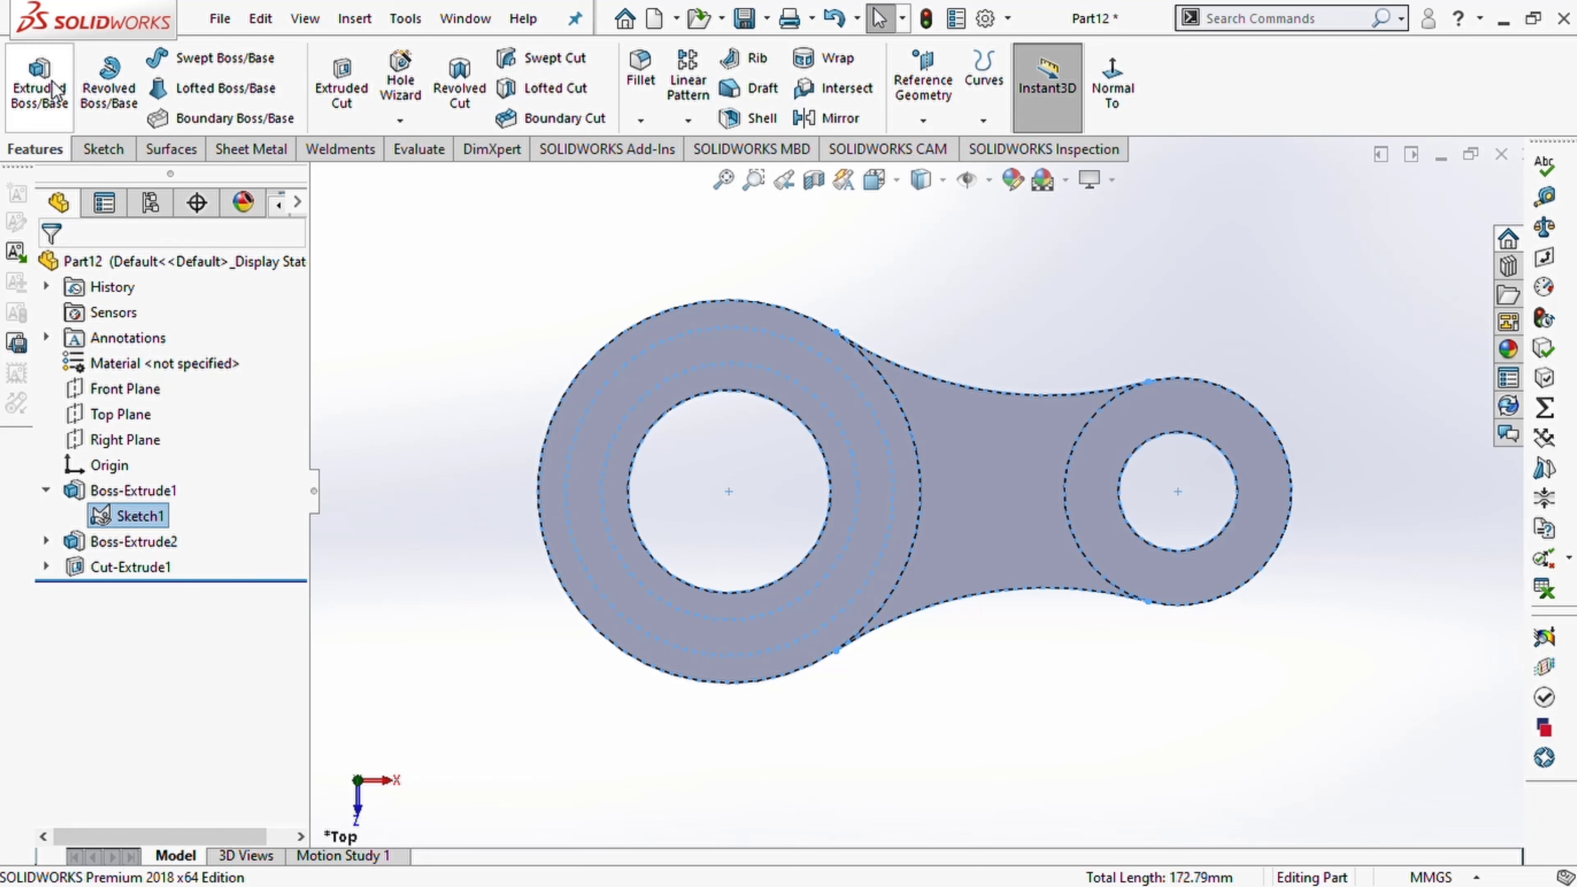
Start an Extruded Boss/Base from Sketch1 and choose the ring between the 34 mm and 43 mm circles as its contour
click(39, 81)
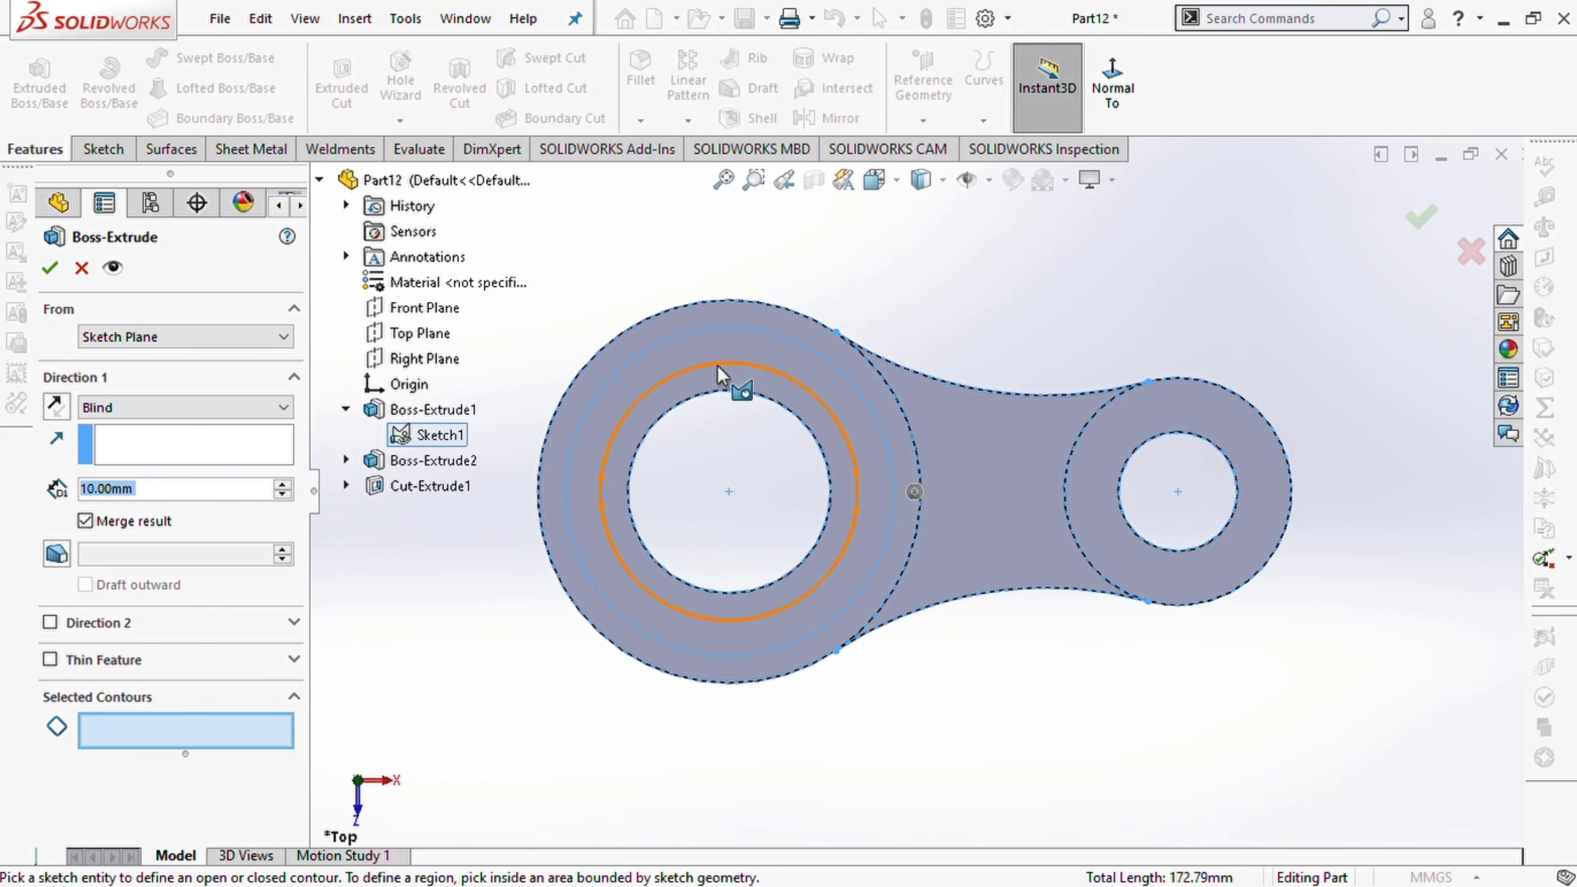
mouse_move(809, 387)
middle_down()
mouse_move(794, 488)
mouse_move(767, 528)
middle_up()
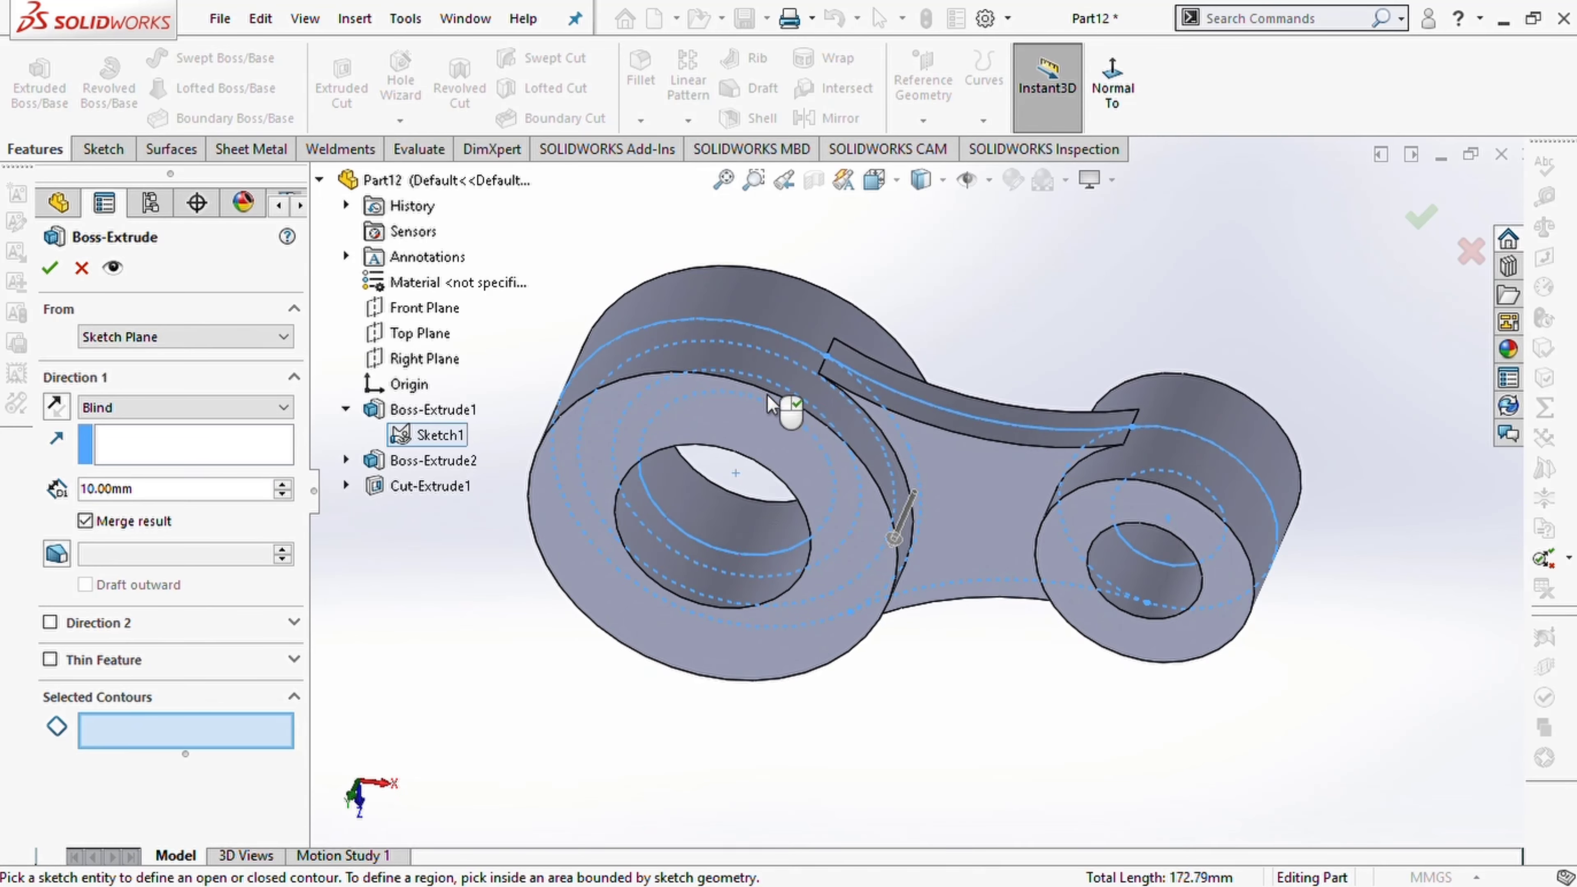
click(807, 409)
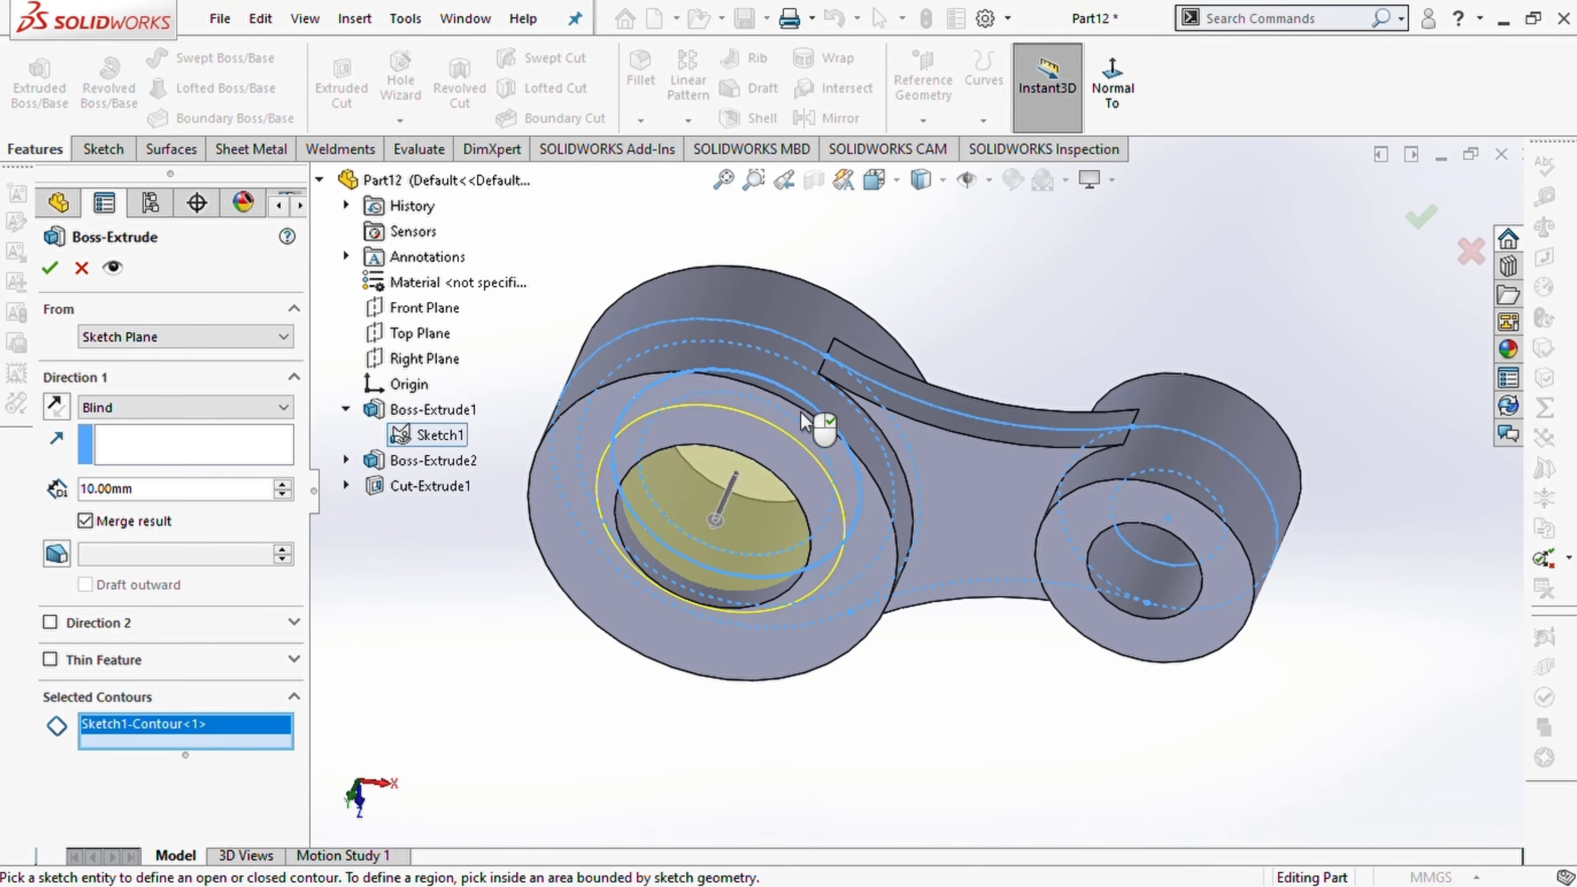
middle_drag(809, 428, 830, 359)
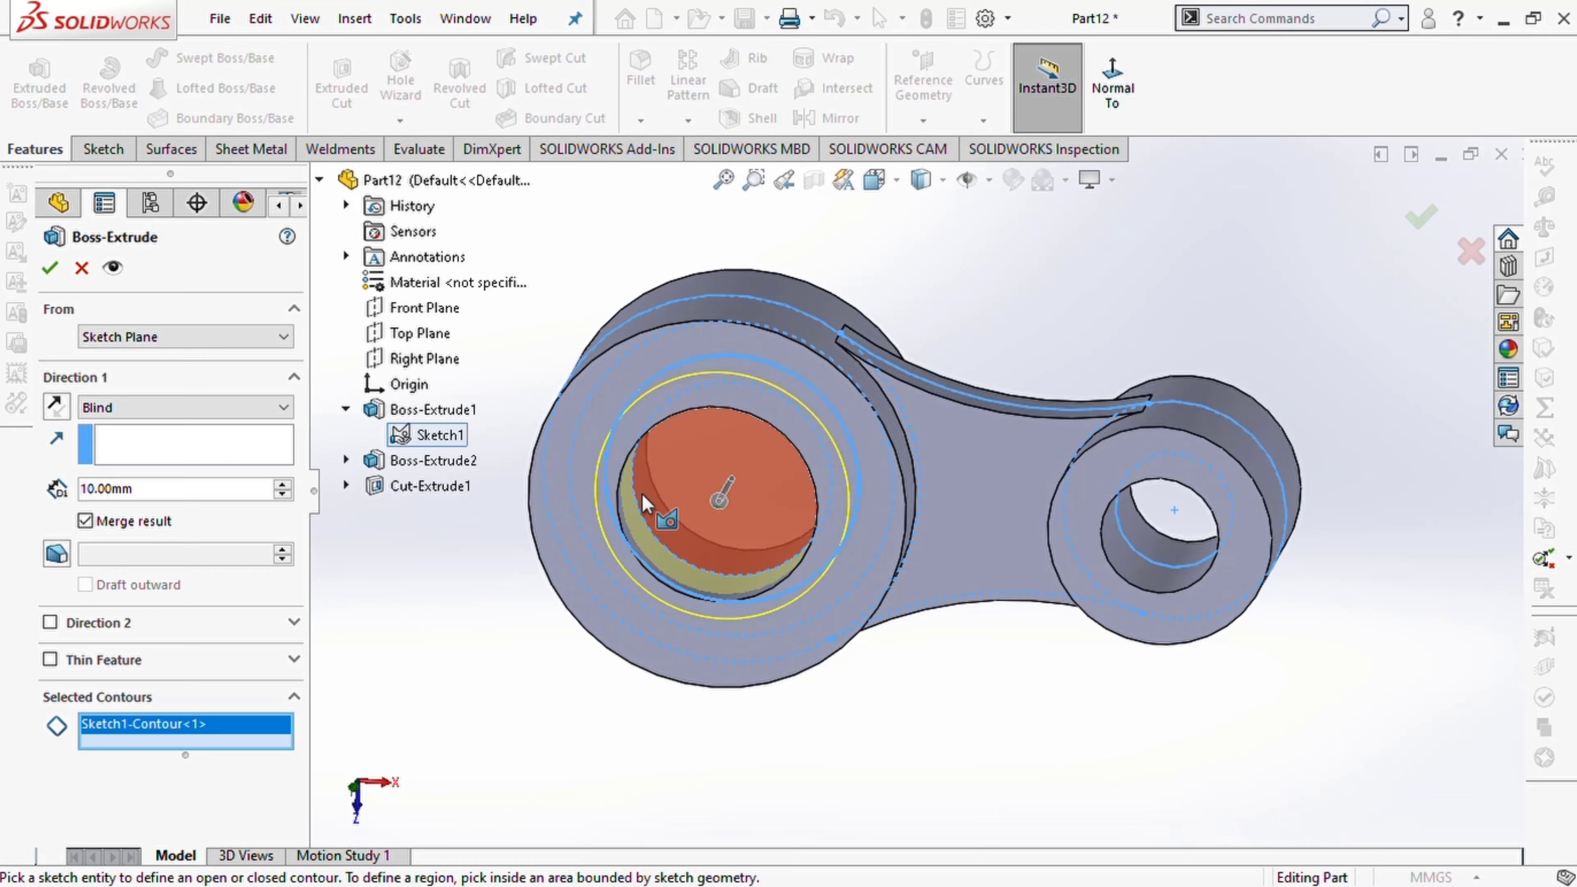
key(Delete)
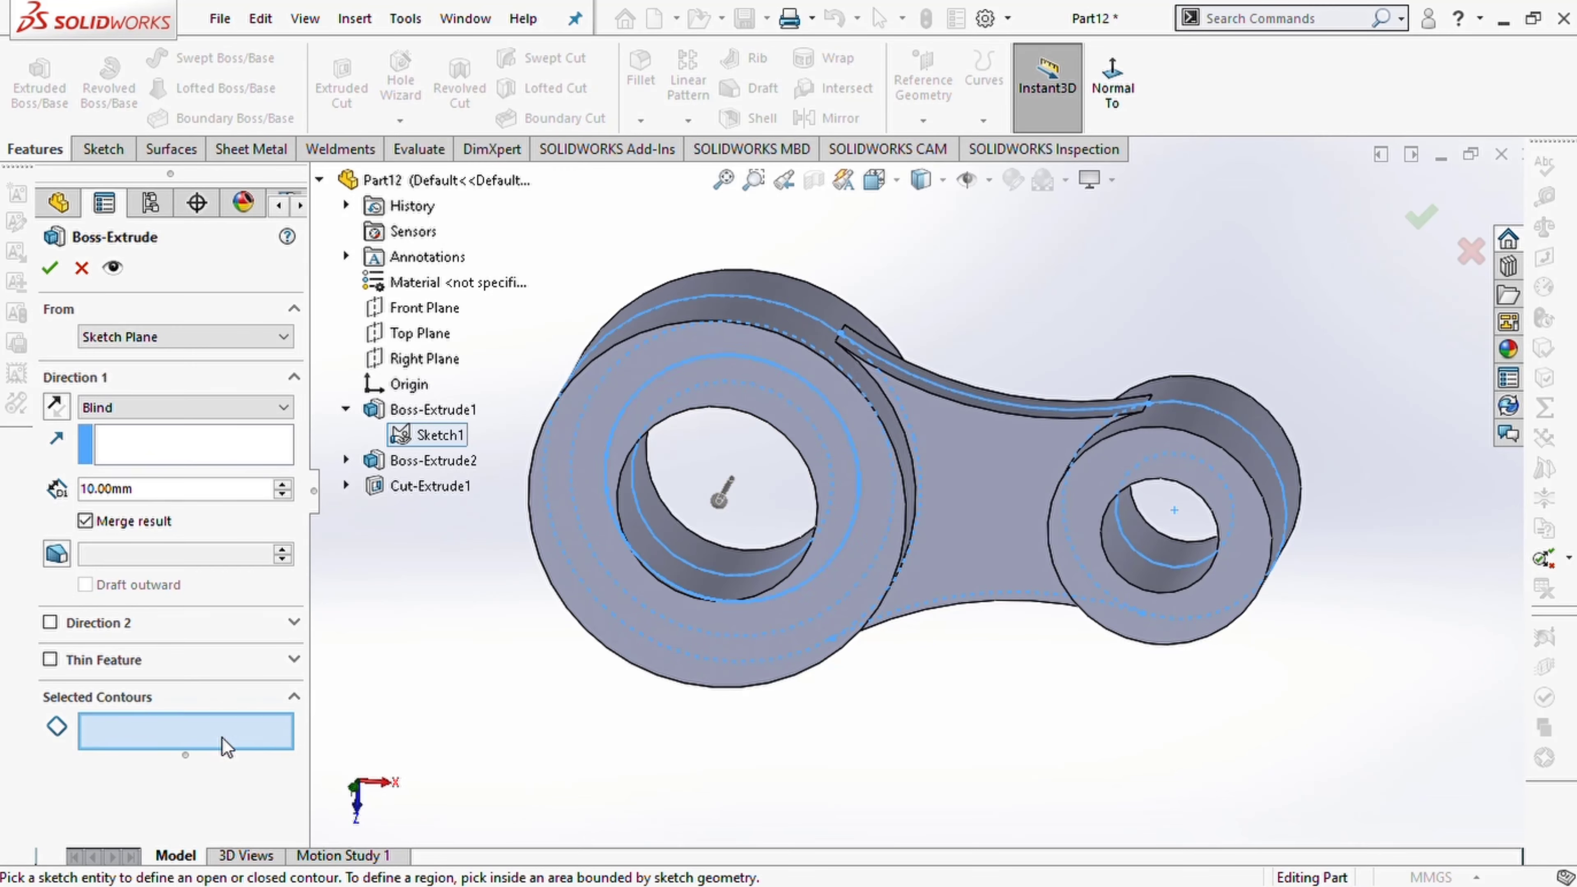
click(829, 428)
middle_drag(829, 429, 699, 519)
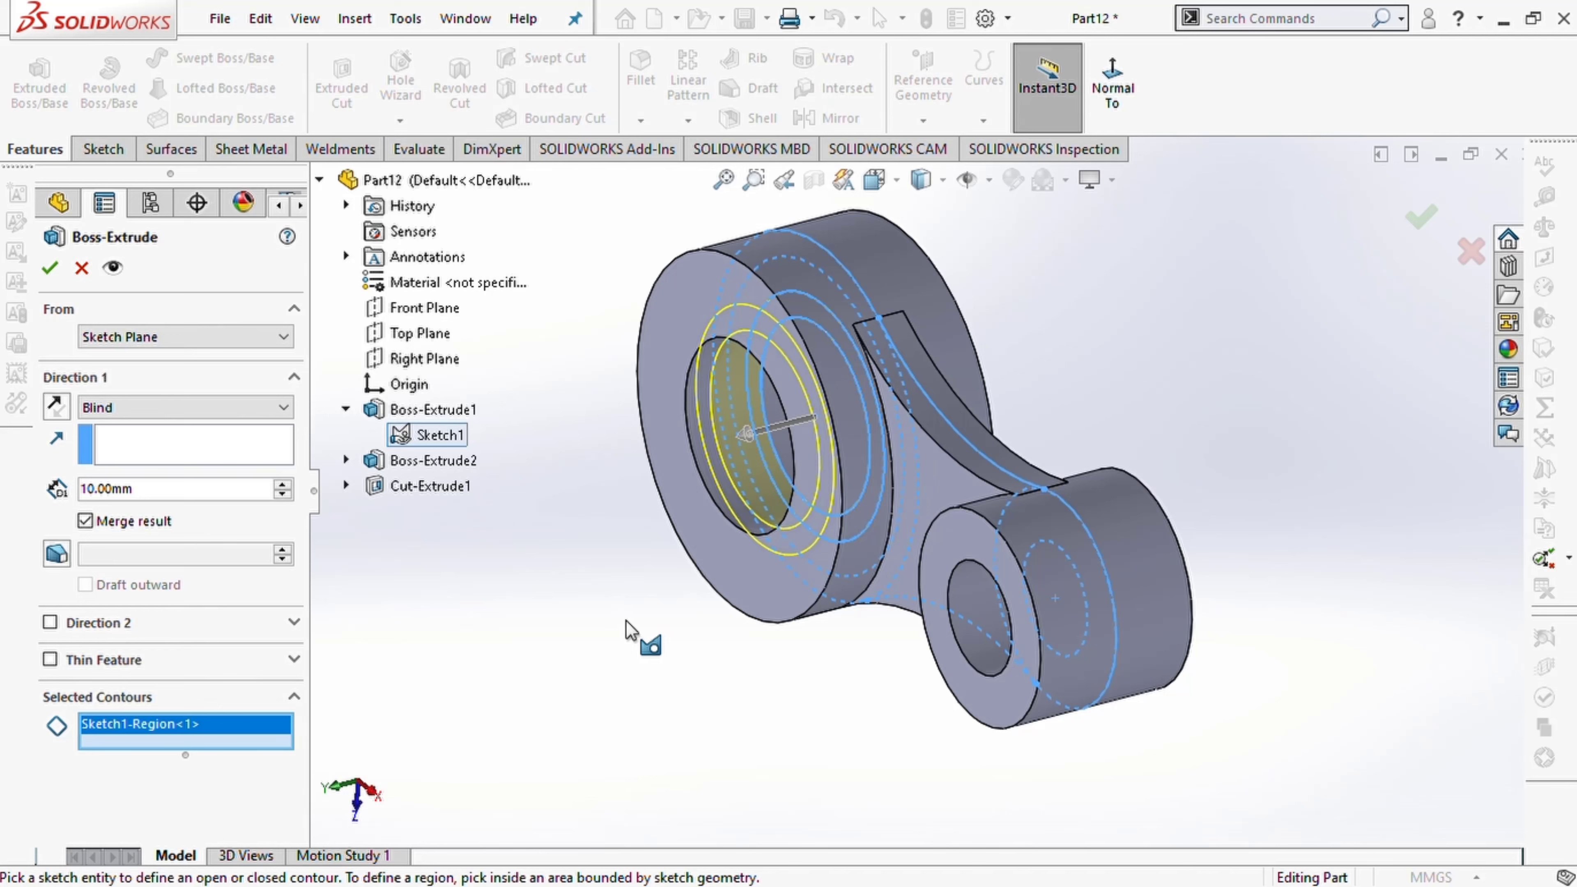
Extrude the ring 15 mm with the Surface/Face/Plane start condition, starting from the large cylinder's outer end face
click(232, 494)
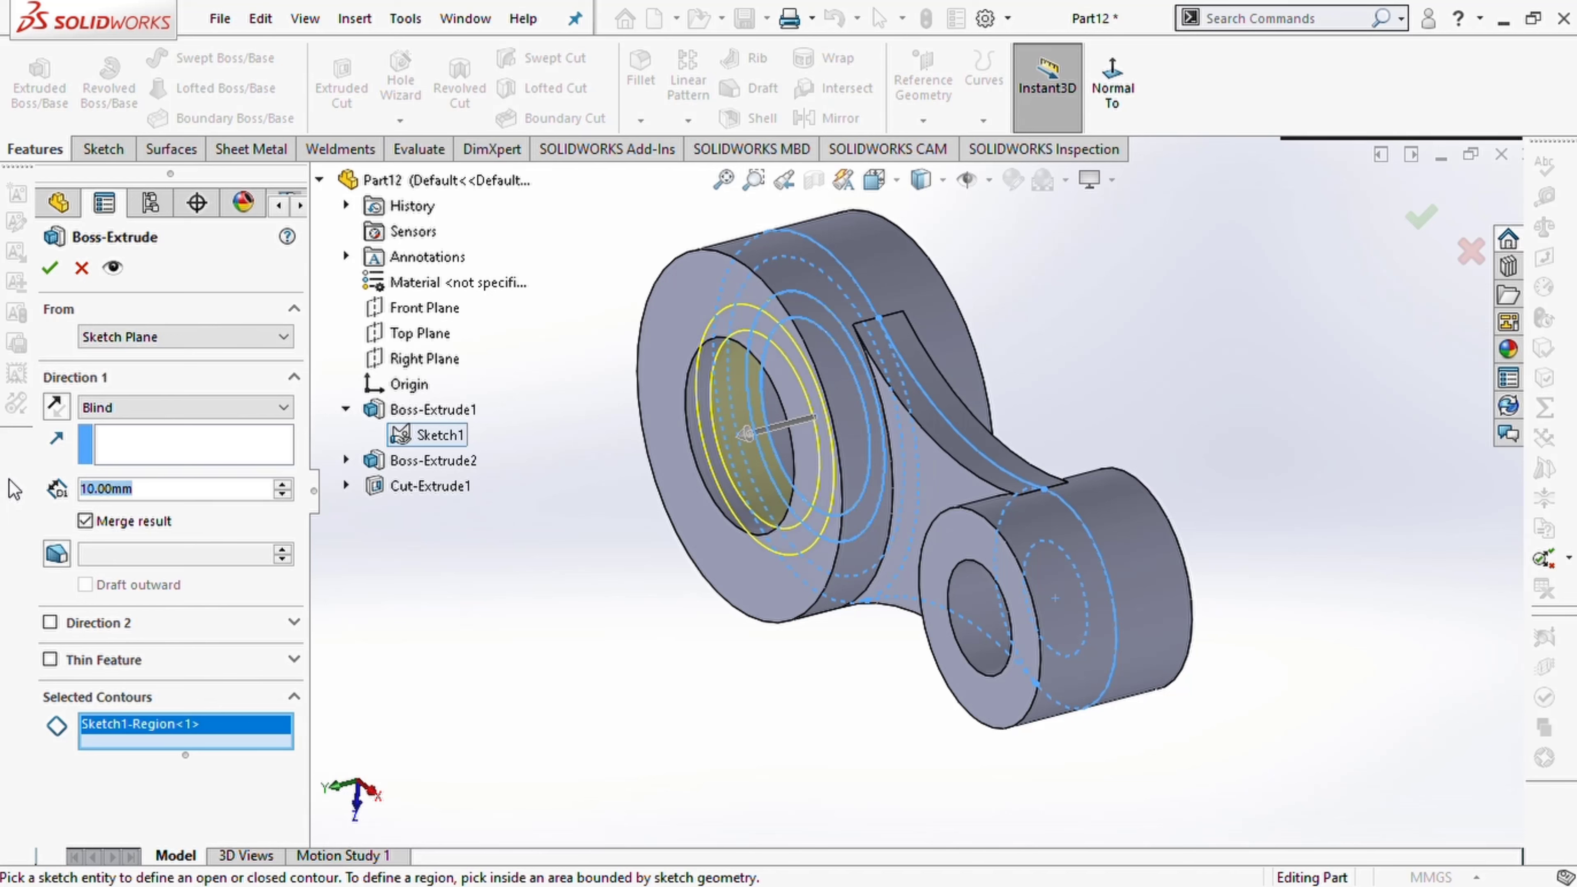
text(15)
key(Return)
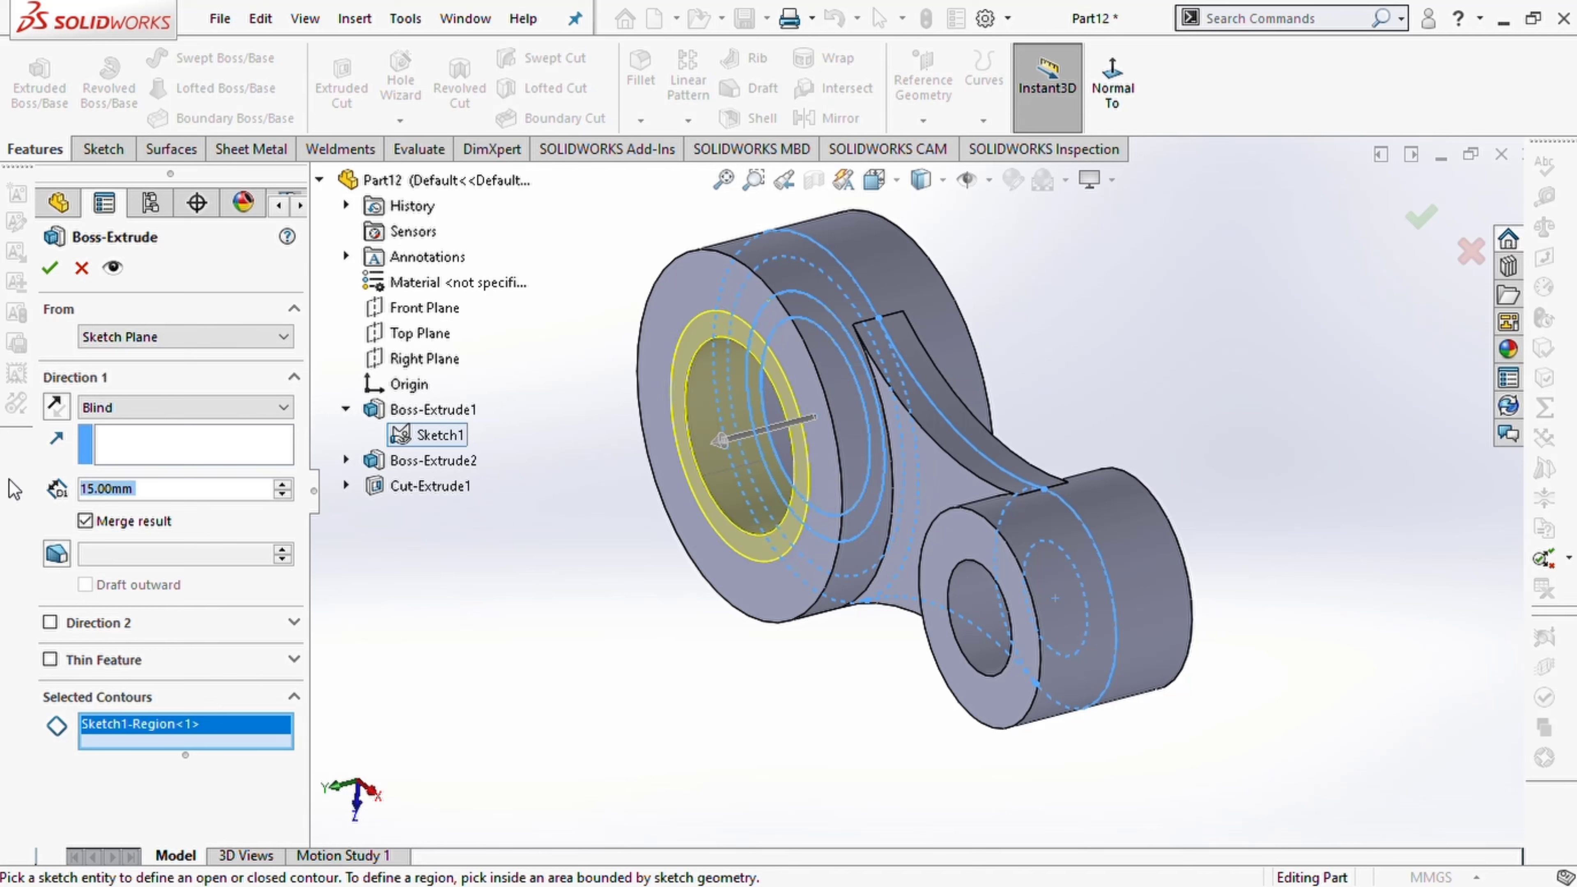
middle_drag(546, 610, 510, 640)
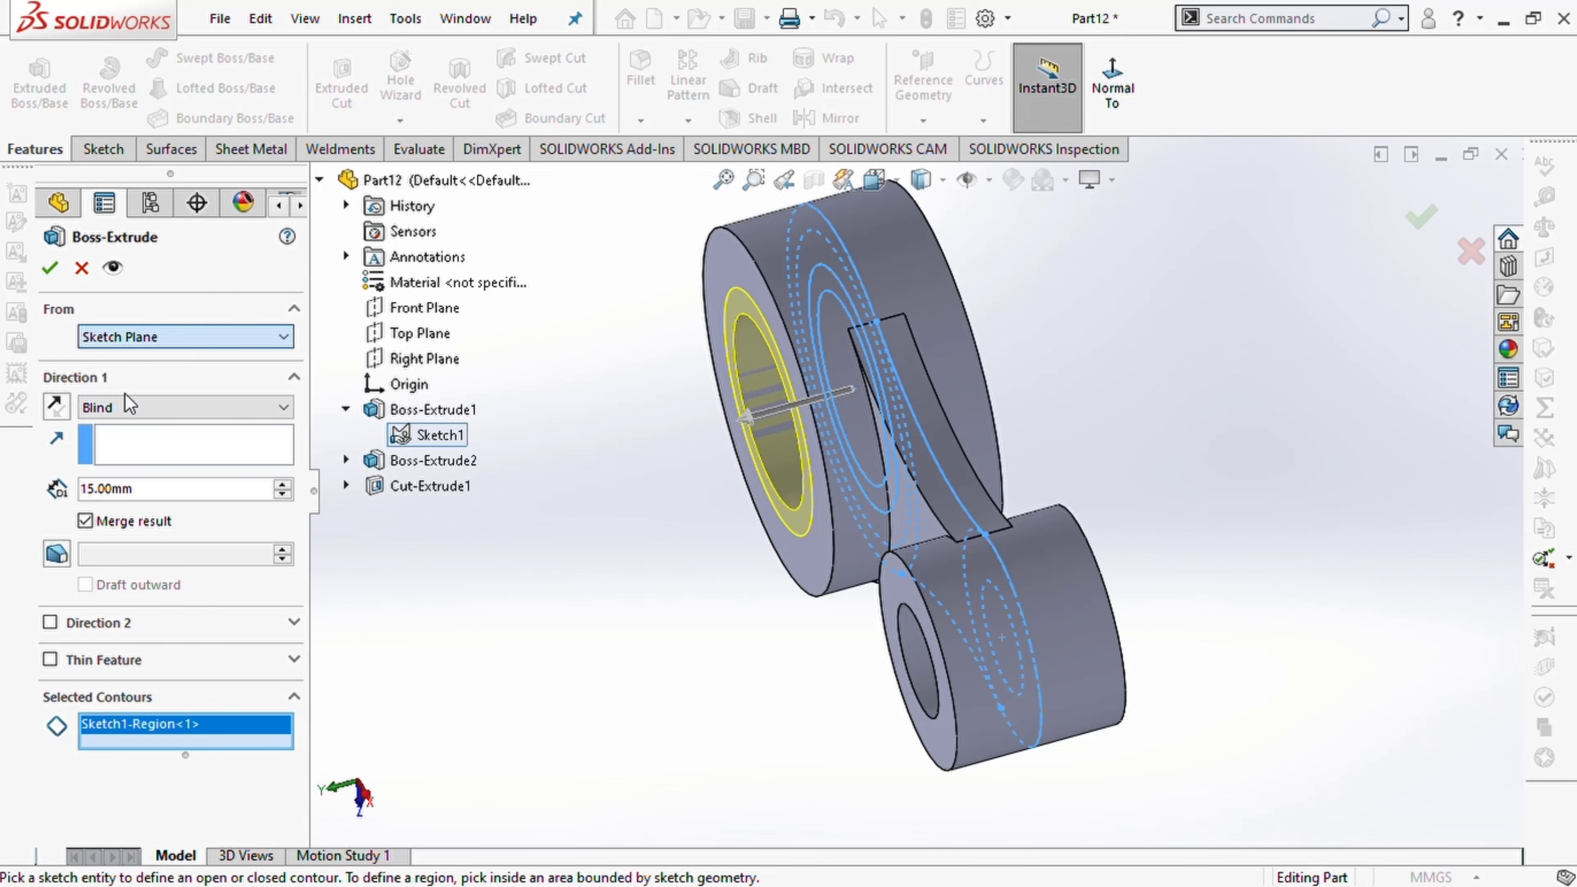
click(143, 376)
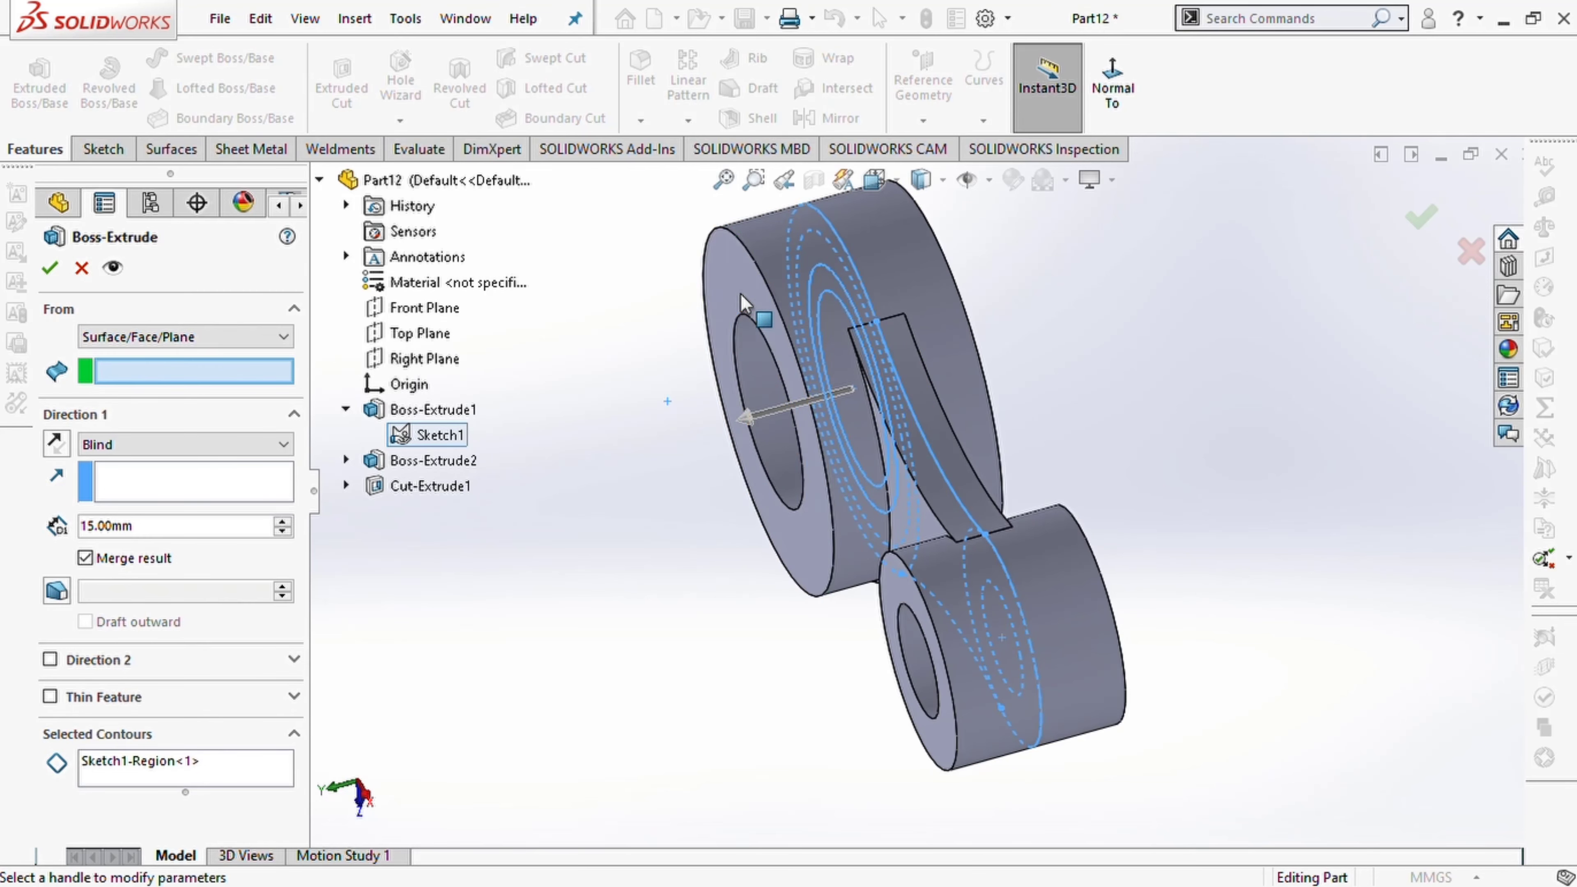
click(756, 309)
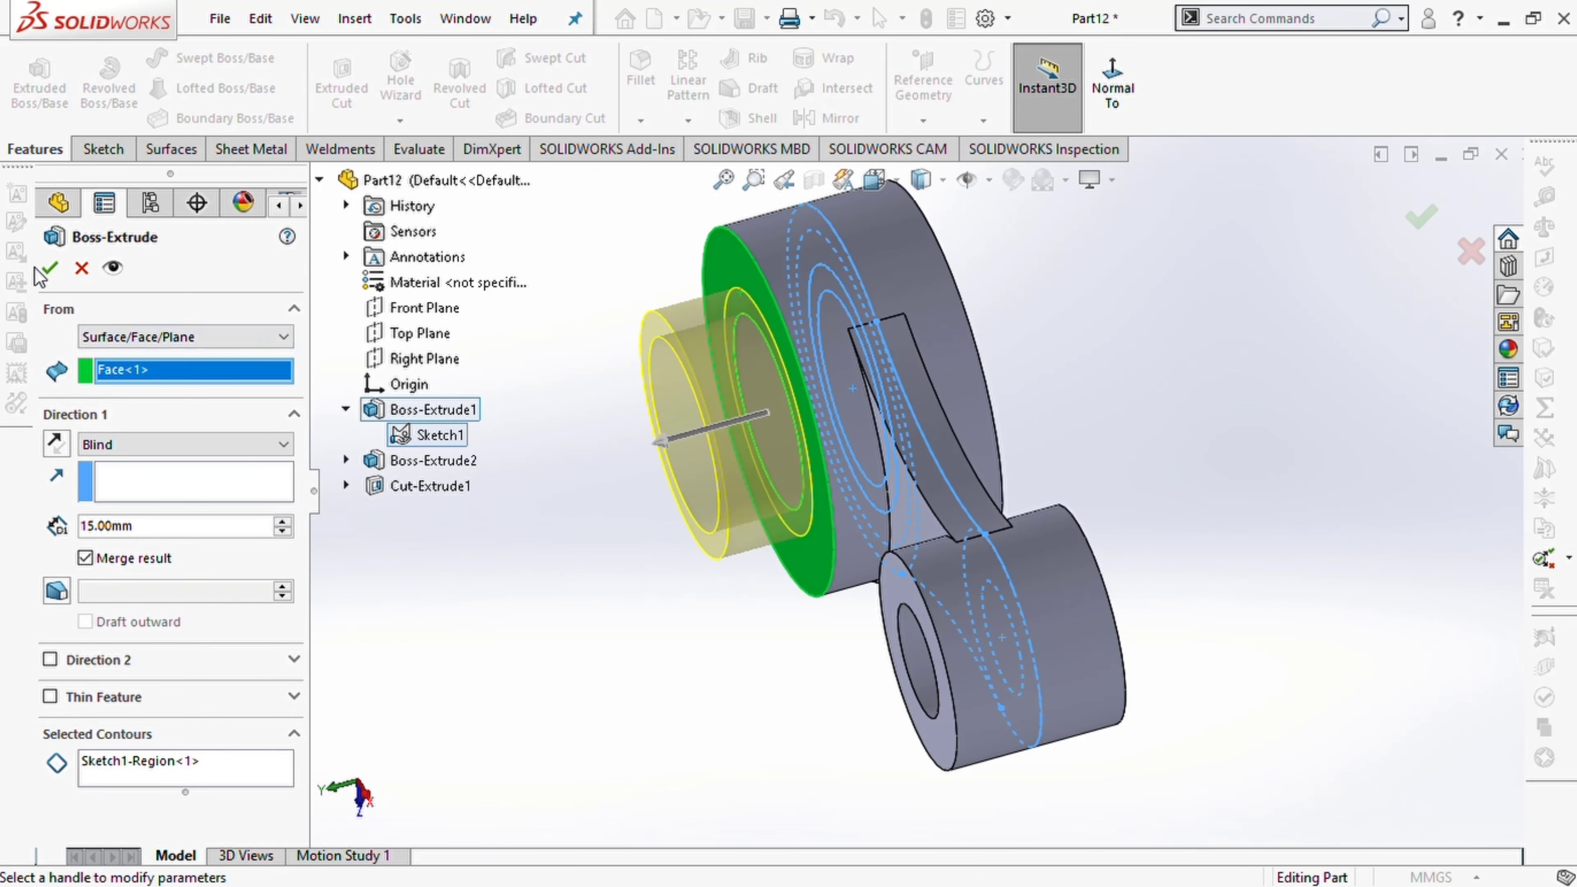
click(49, 268)
Start an Extruded Cut from Sketch1 and choose the ring between the 43 mm and 55 mm circles as its contour
middle_drag(680, 531, 829, 726)
click(760, 712)
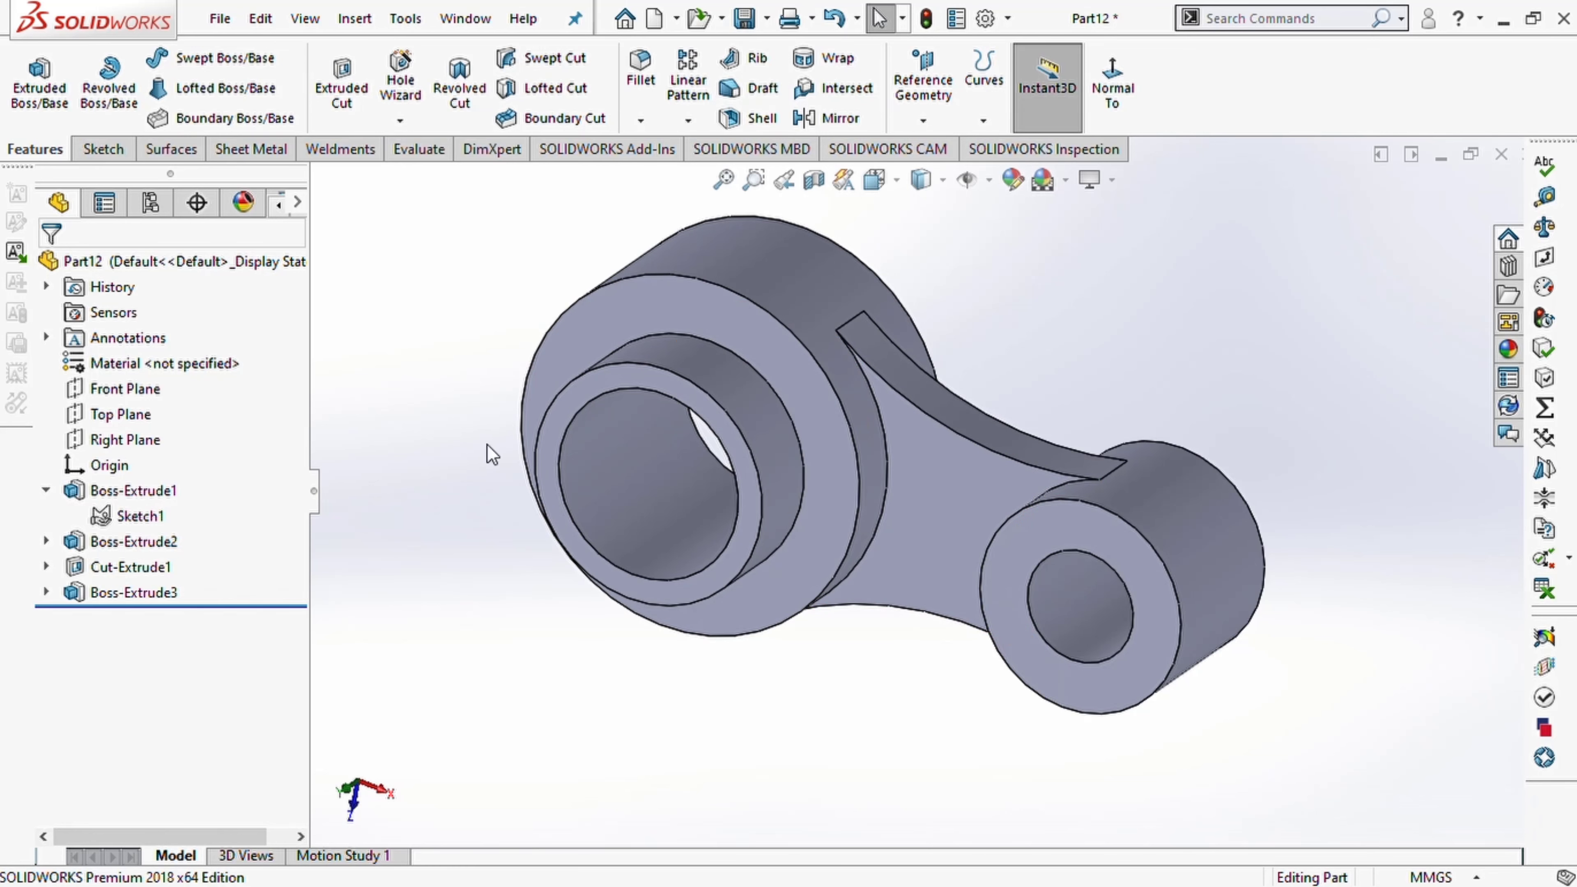
click(322, 117)
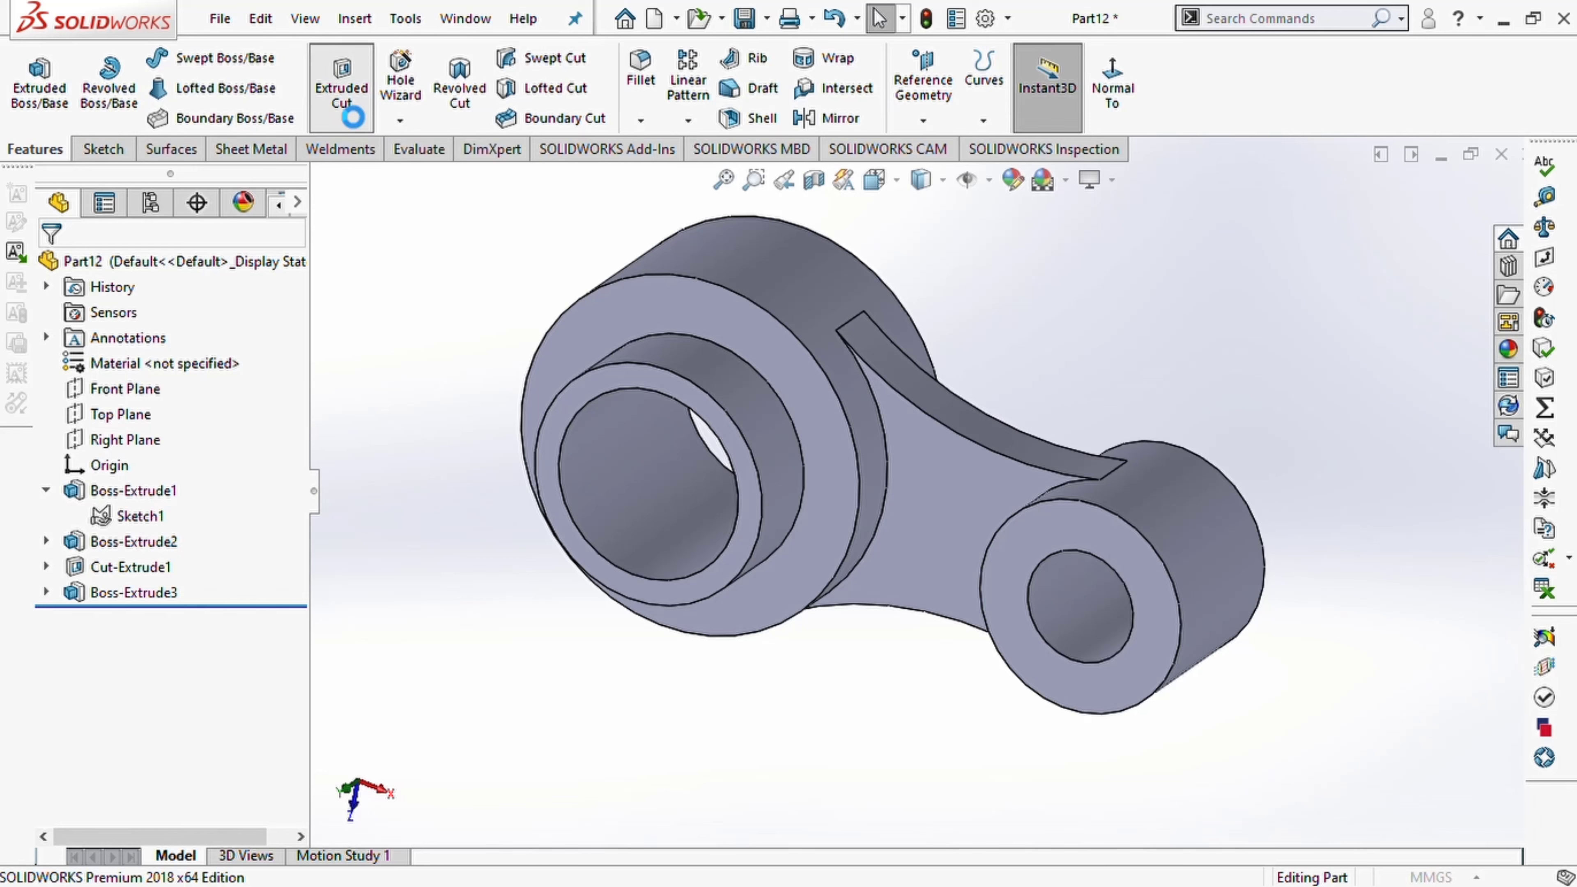
click(435, 437)
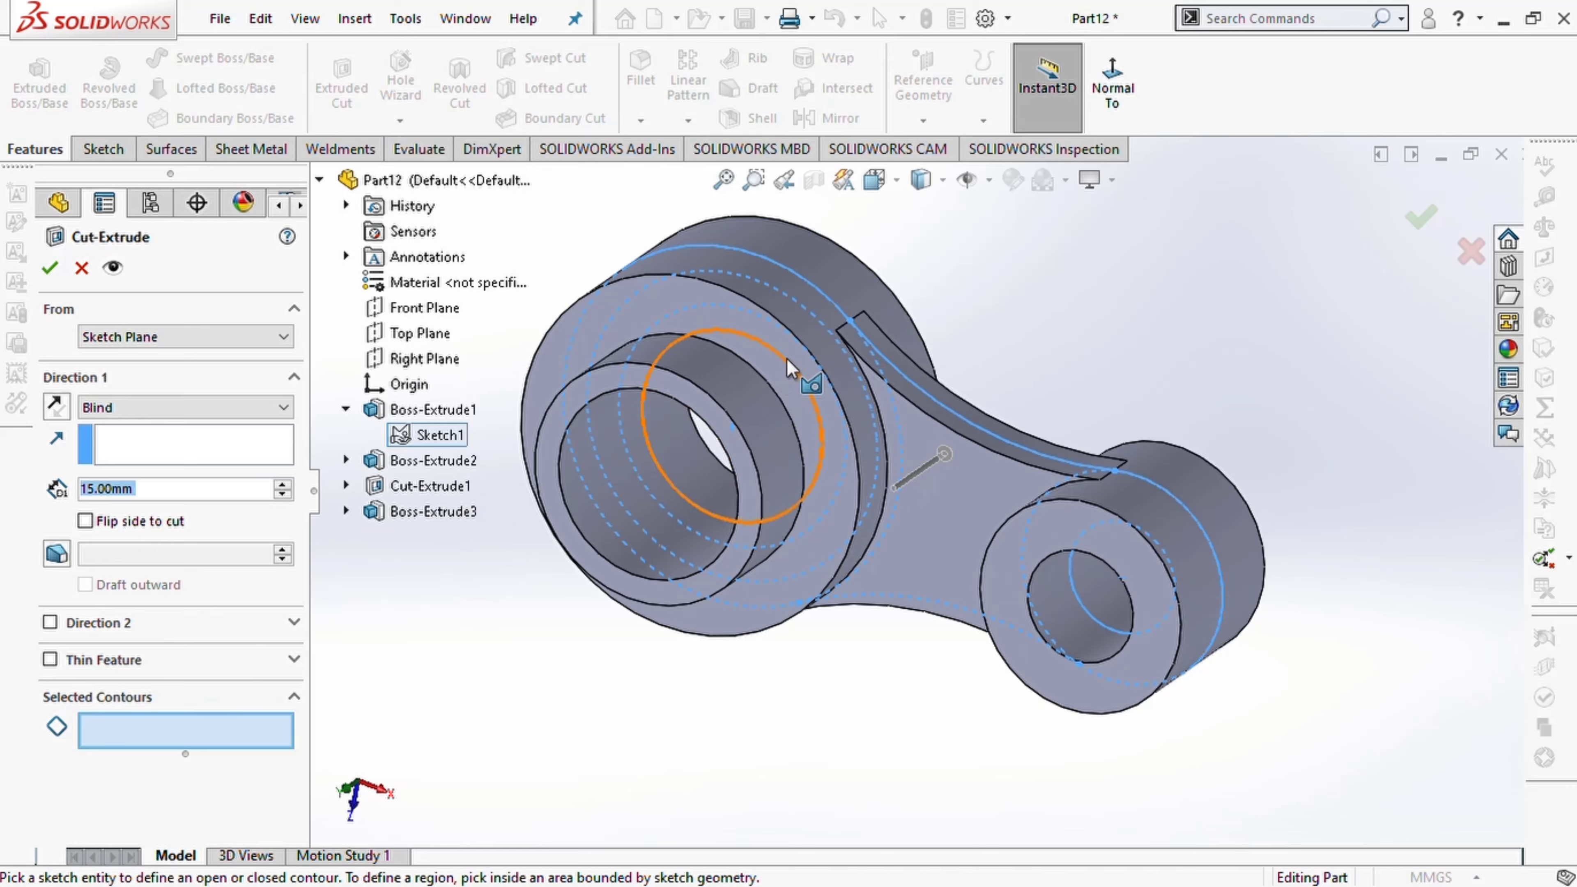
middle_drag(804, 403, 861, 340)
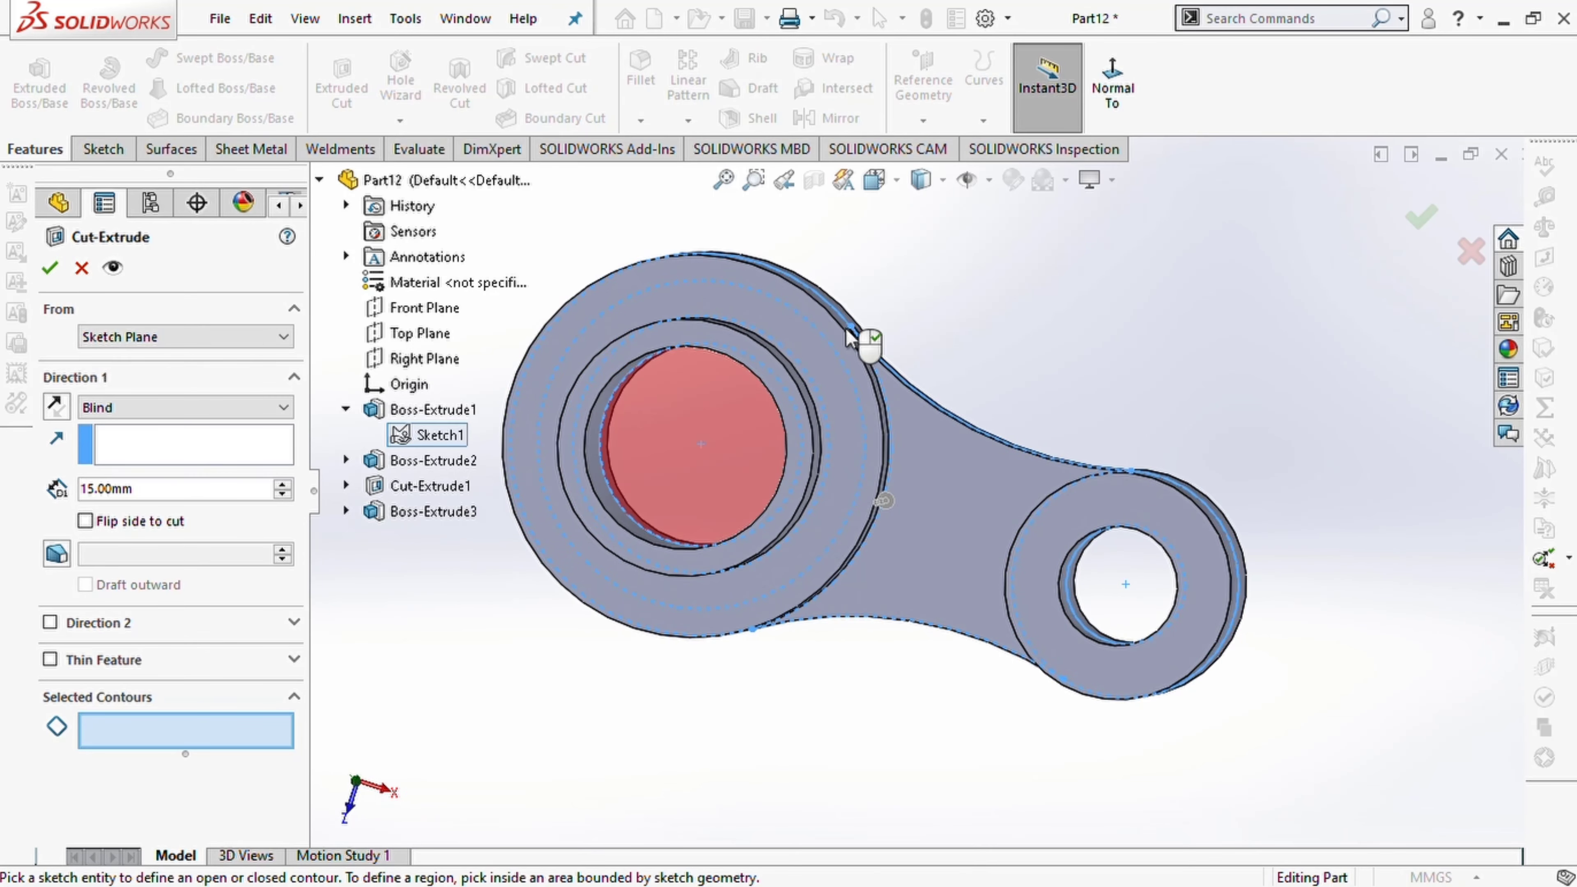
click(1114, 99)
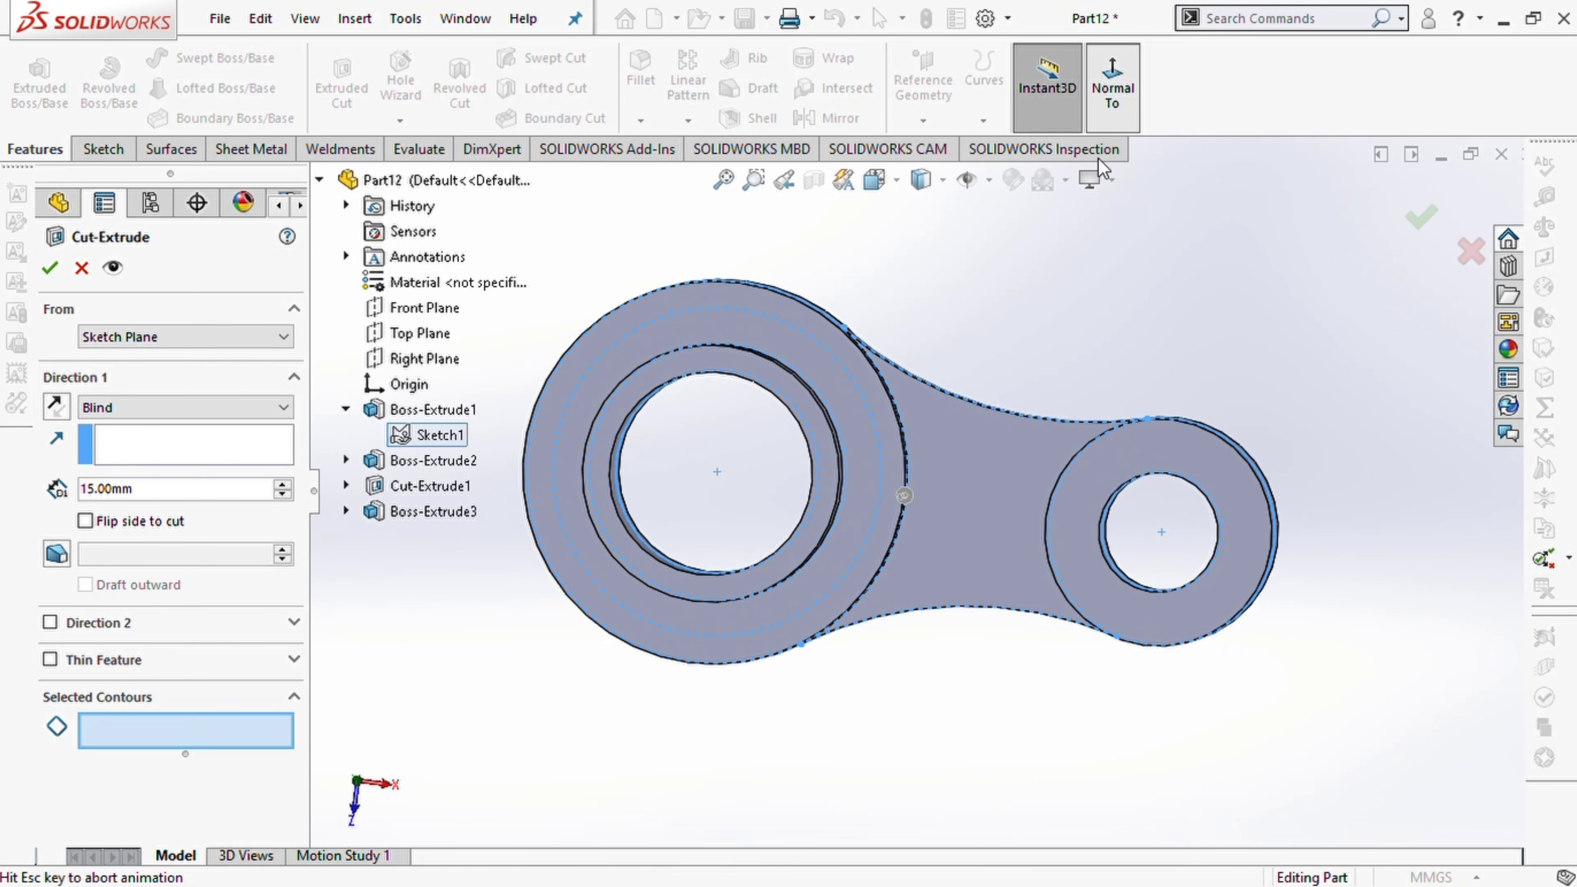
click(866, 436)
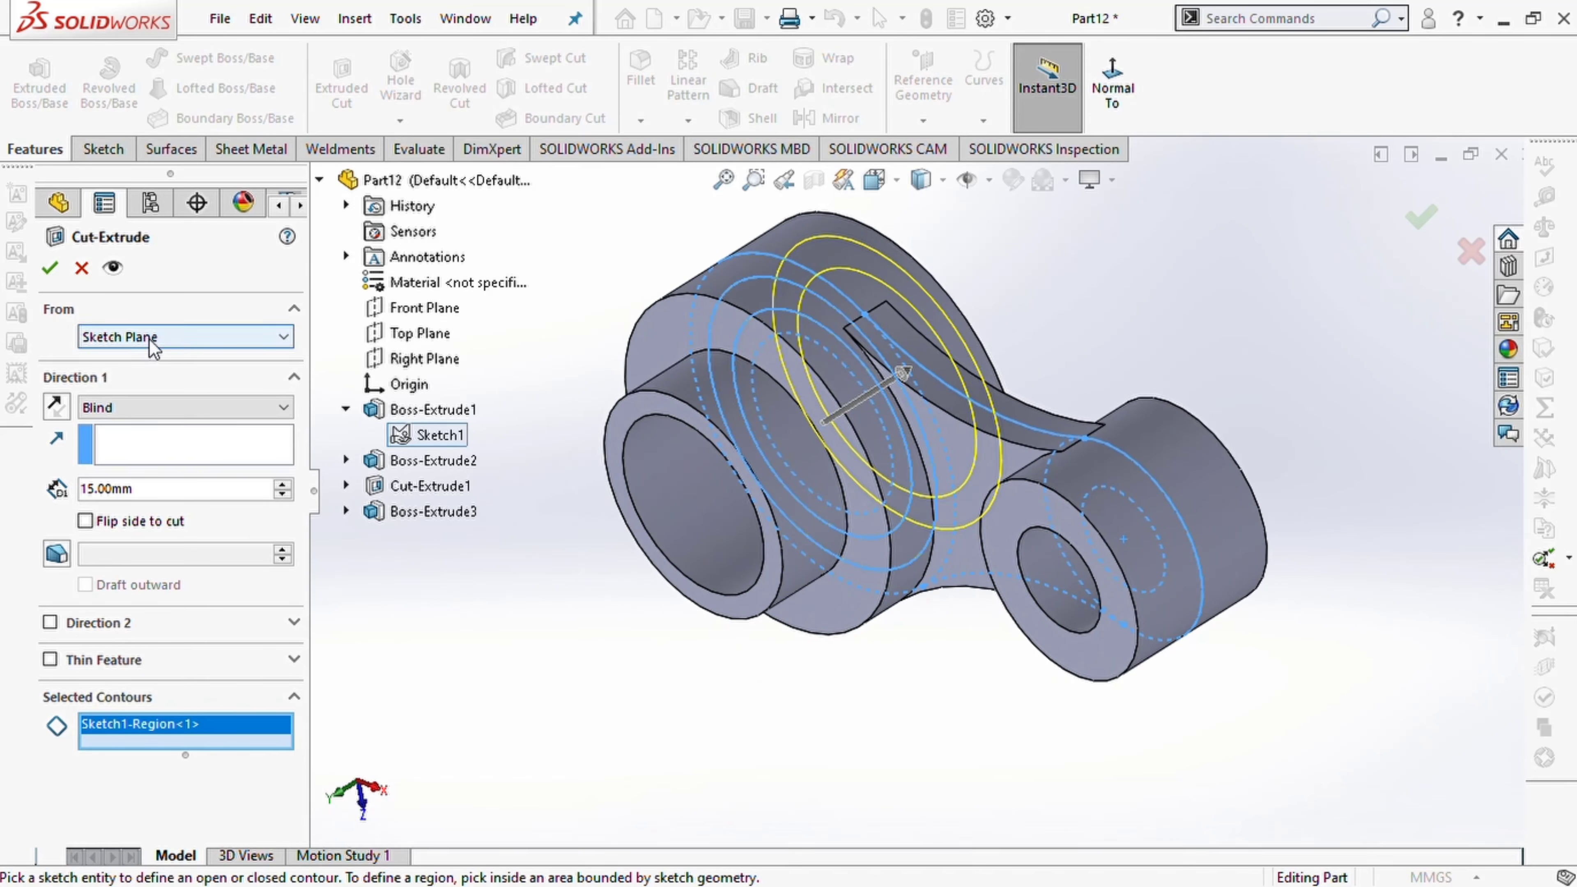
Cut the ring 5 mm deep, using the Surface/Face/Plane start condition from the large cylinder's end face around the collar
click(185, 336)
click(180, 364)
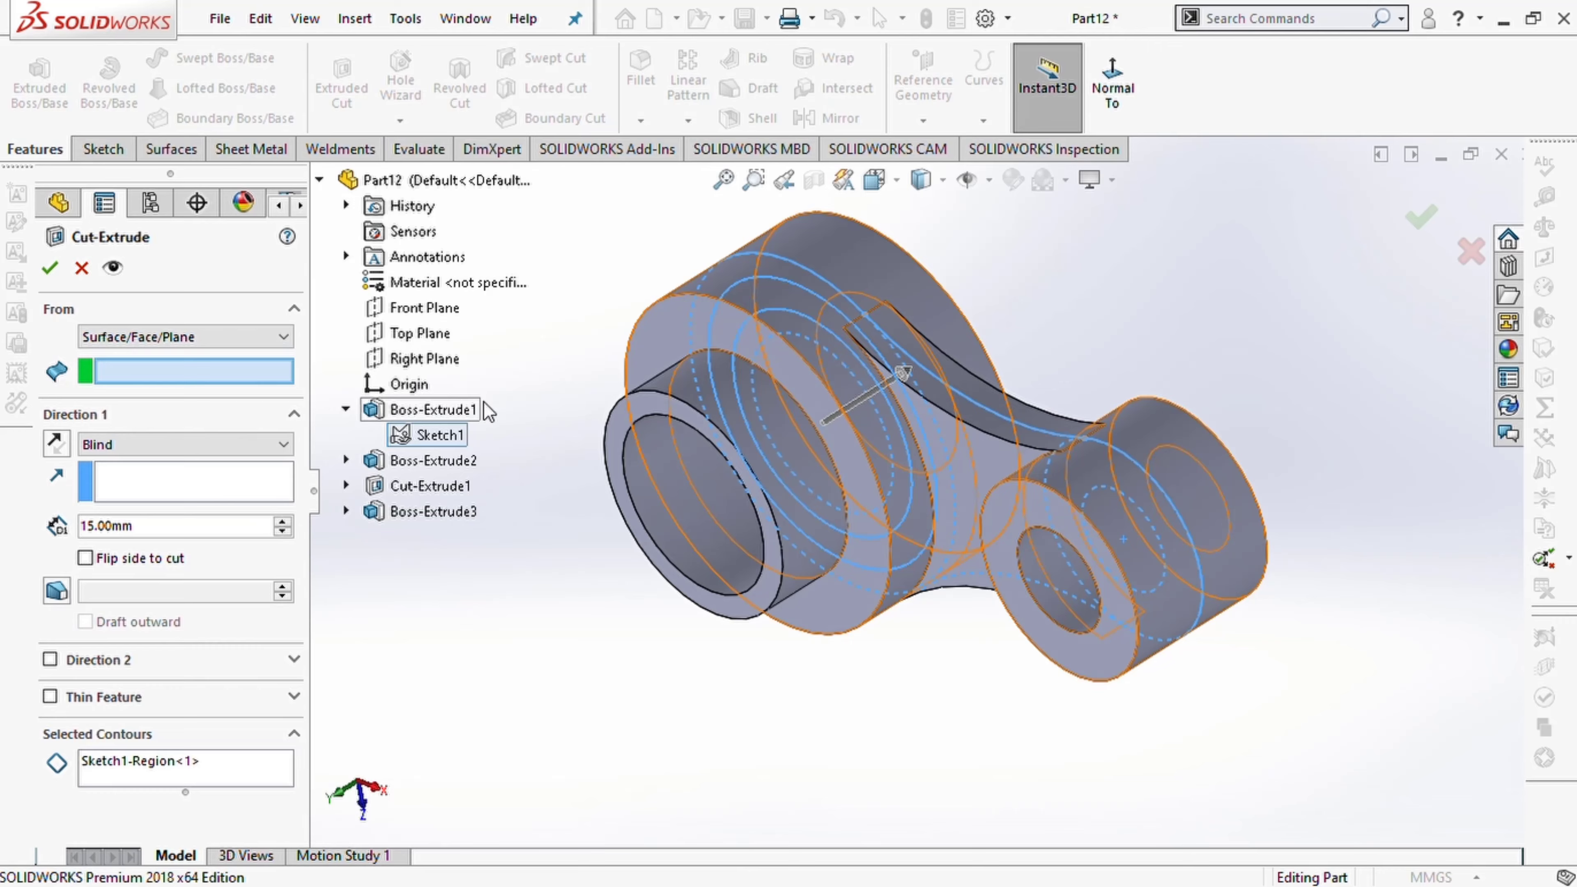
click(679, 351)
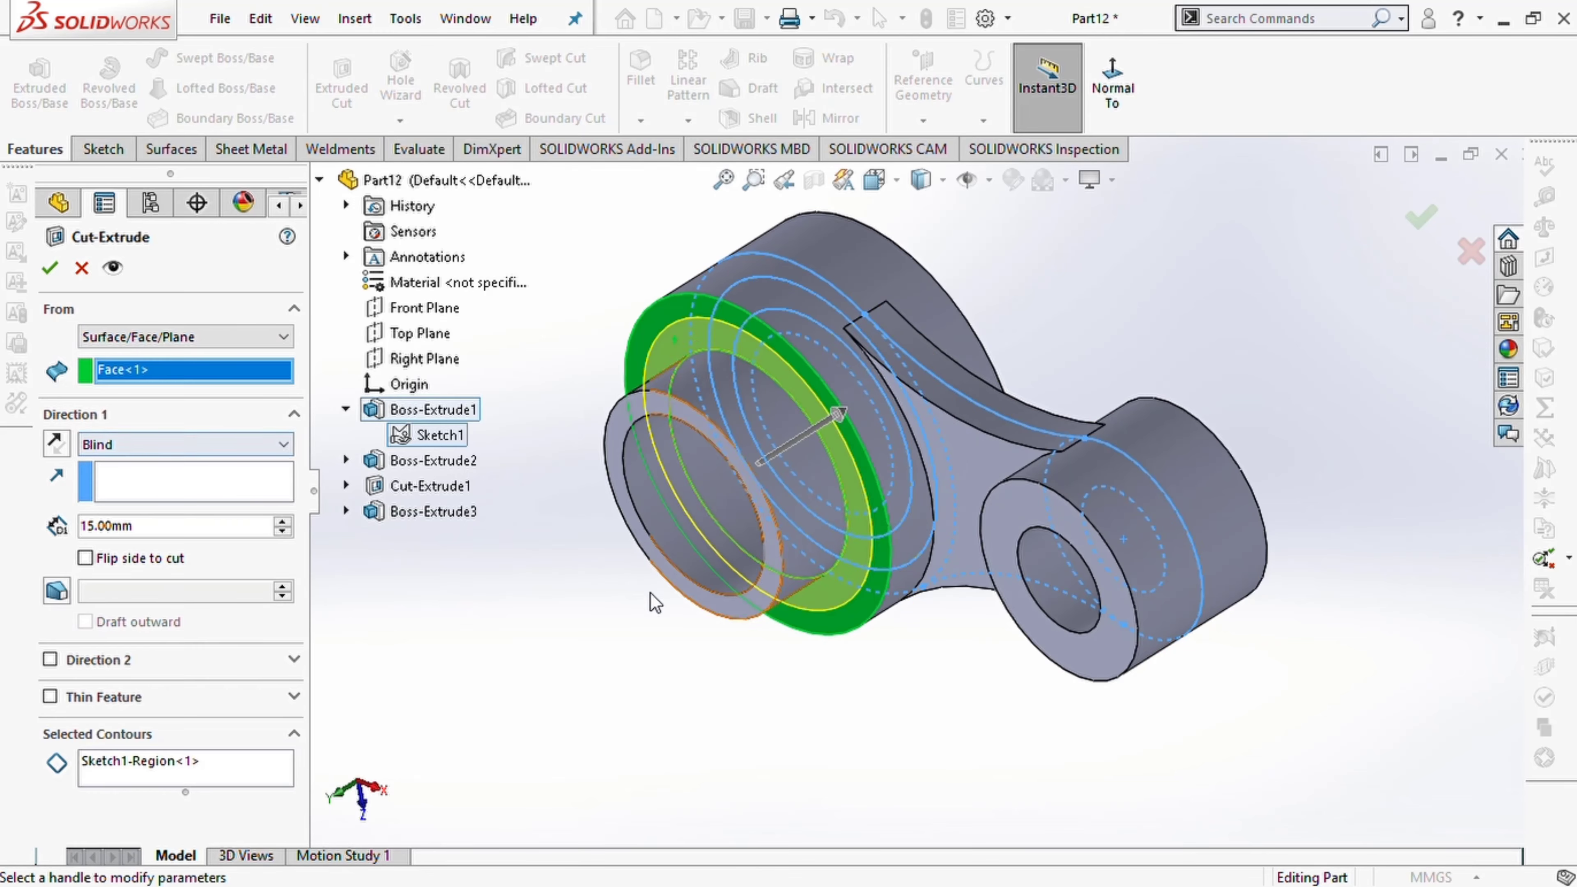
middle_drag(652, 599, 861, 562)
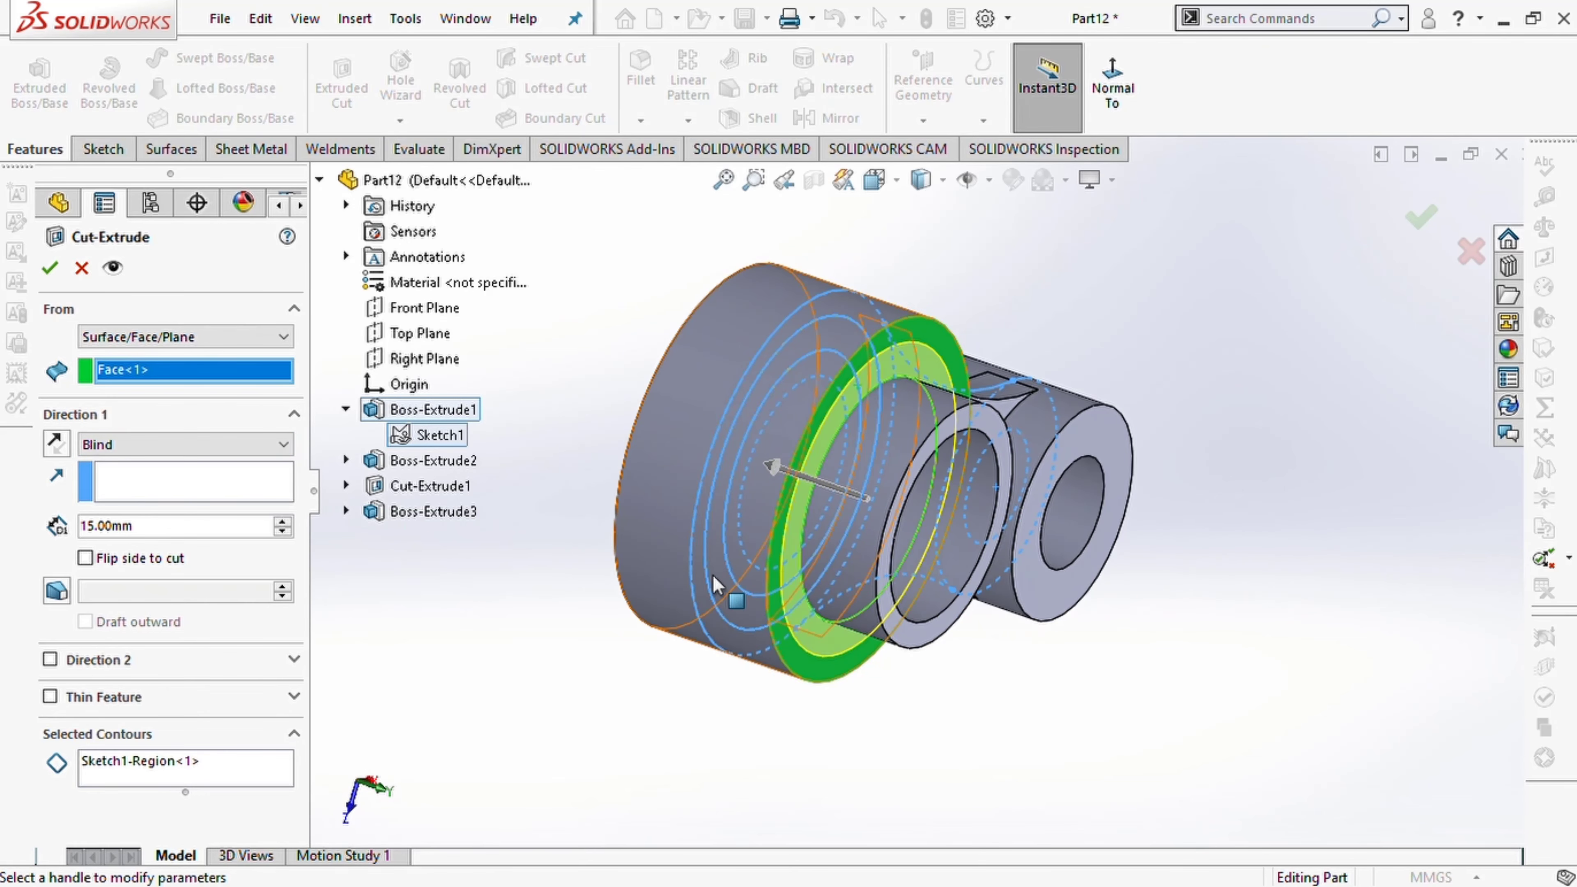
drag(164, 532, 67, 540)
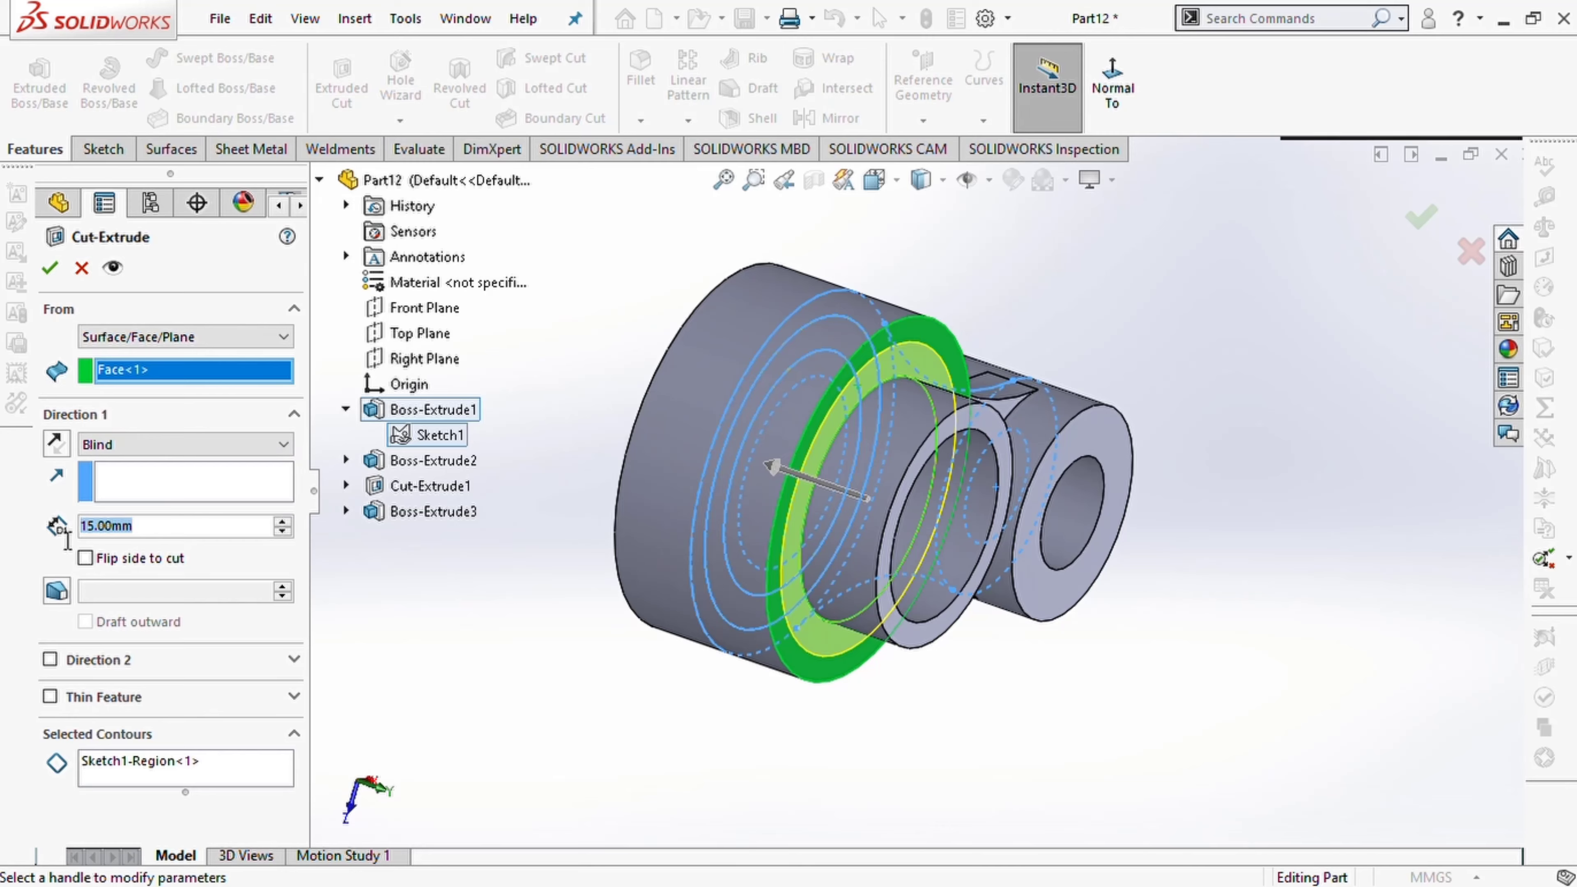
key(Return)
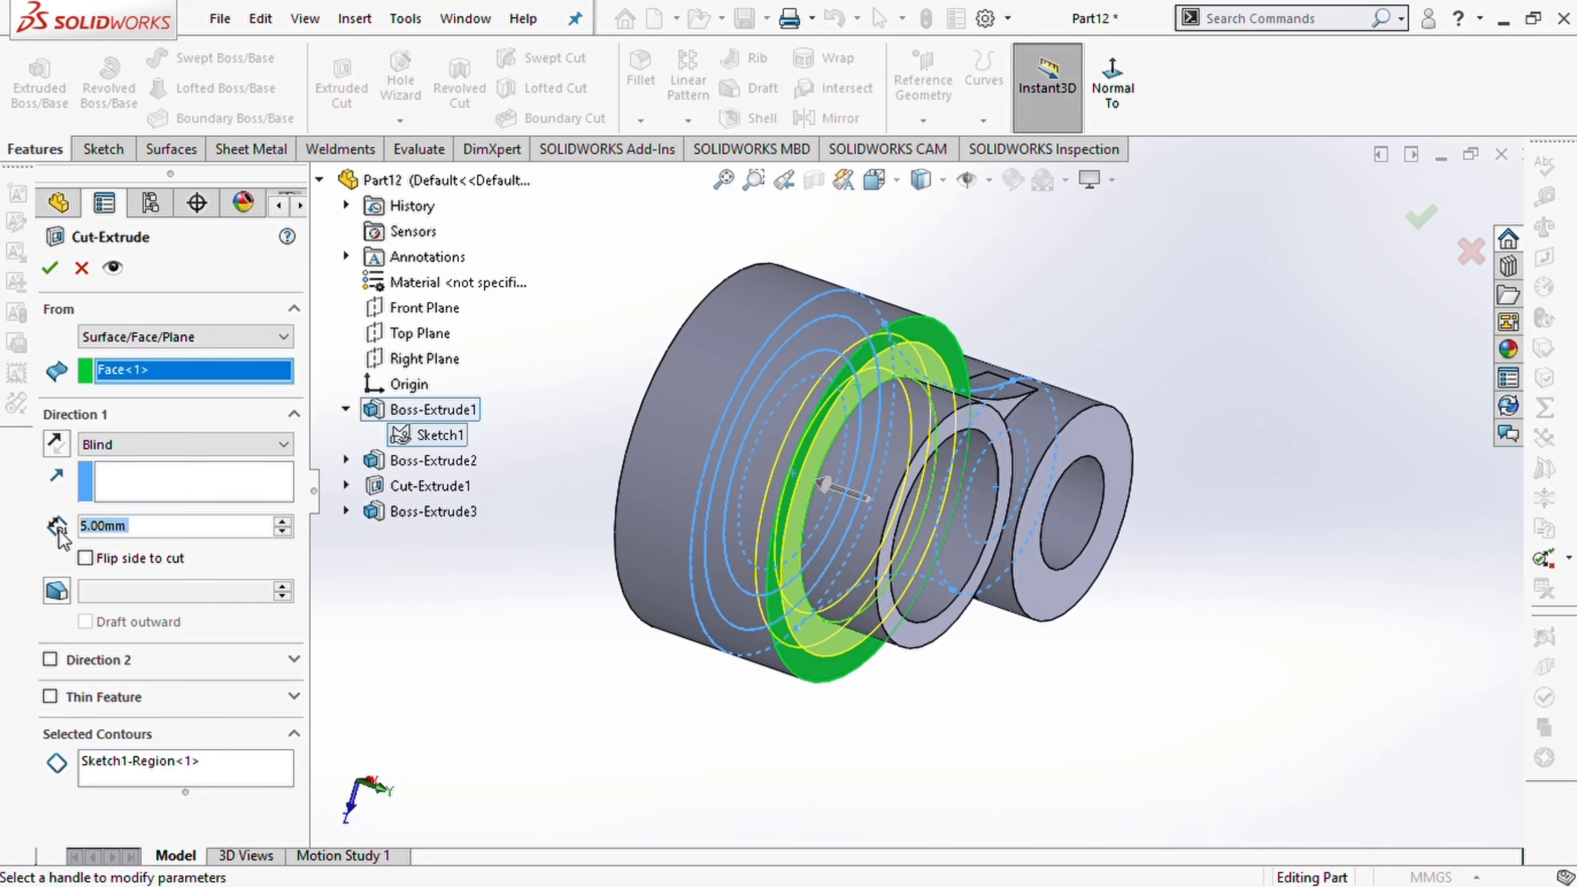
click(50, 268)
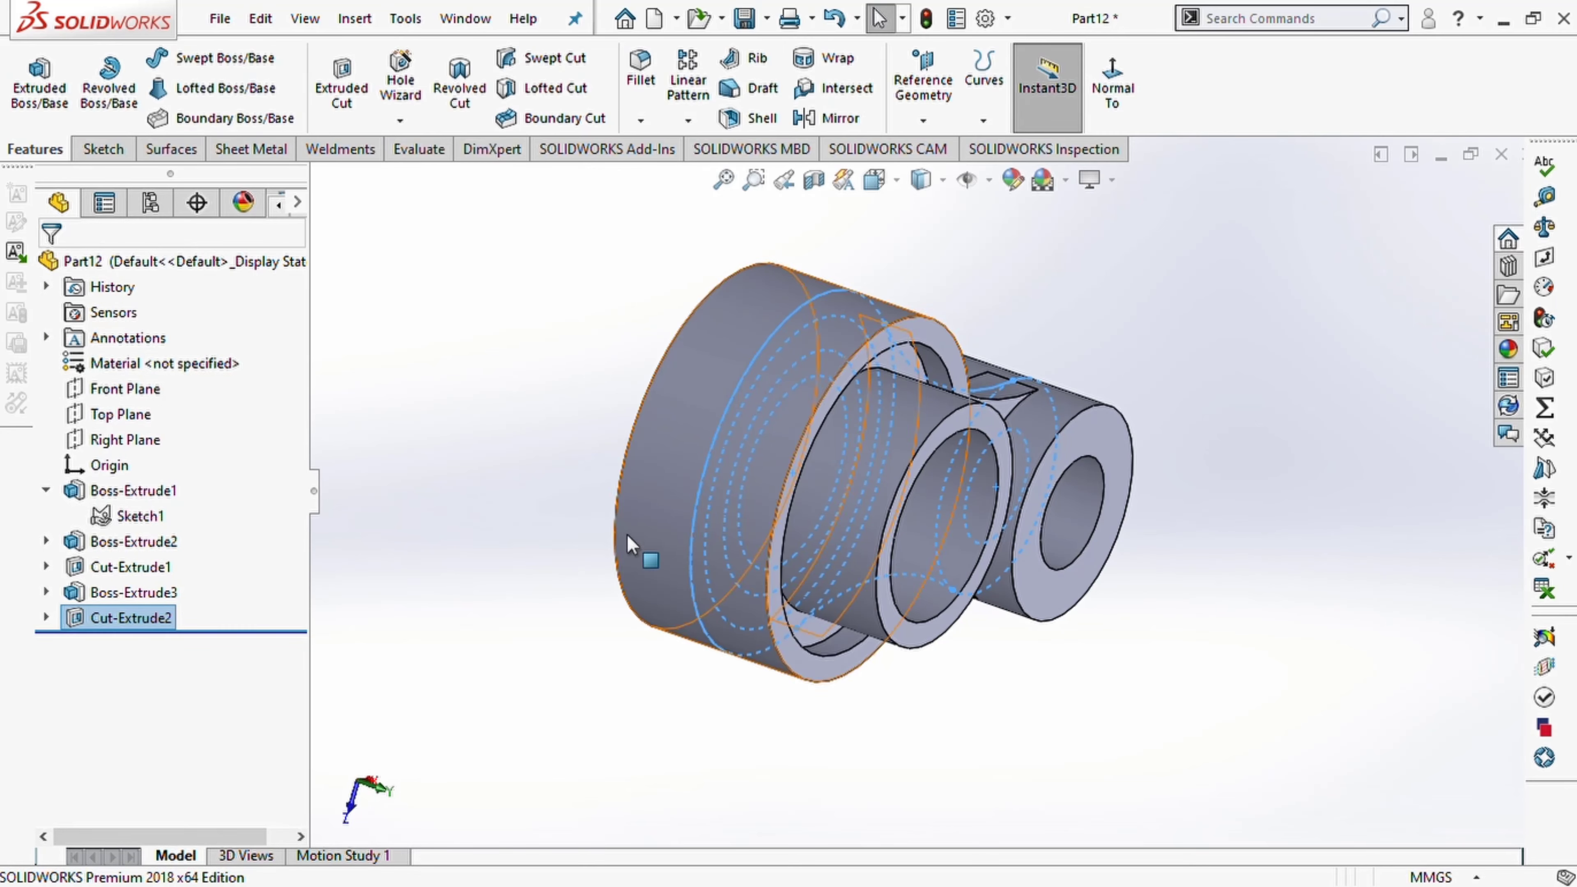
Section the part along the Front Plane and view the cut face straight on to examine the bores, collar and ring-shaped groove
middle_drag(643, 545, 473, 494)
click(526, 621)
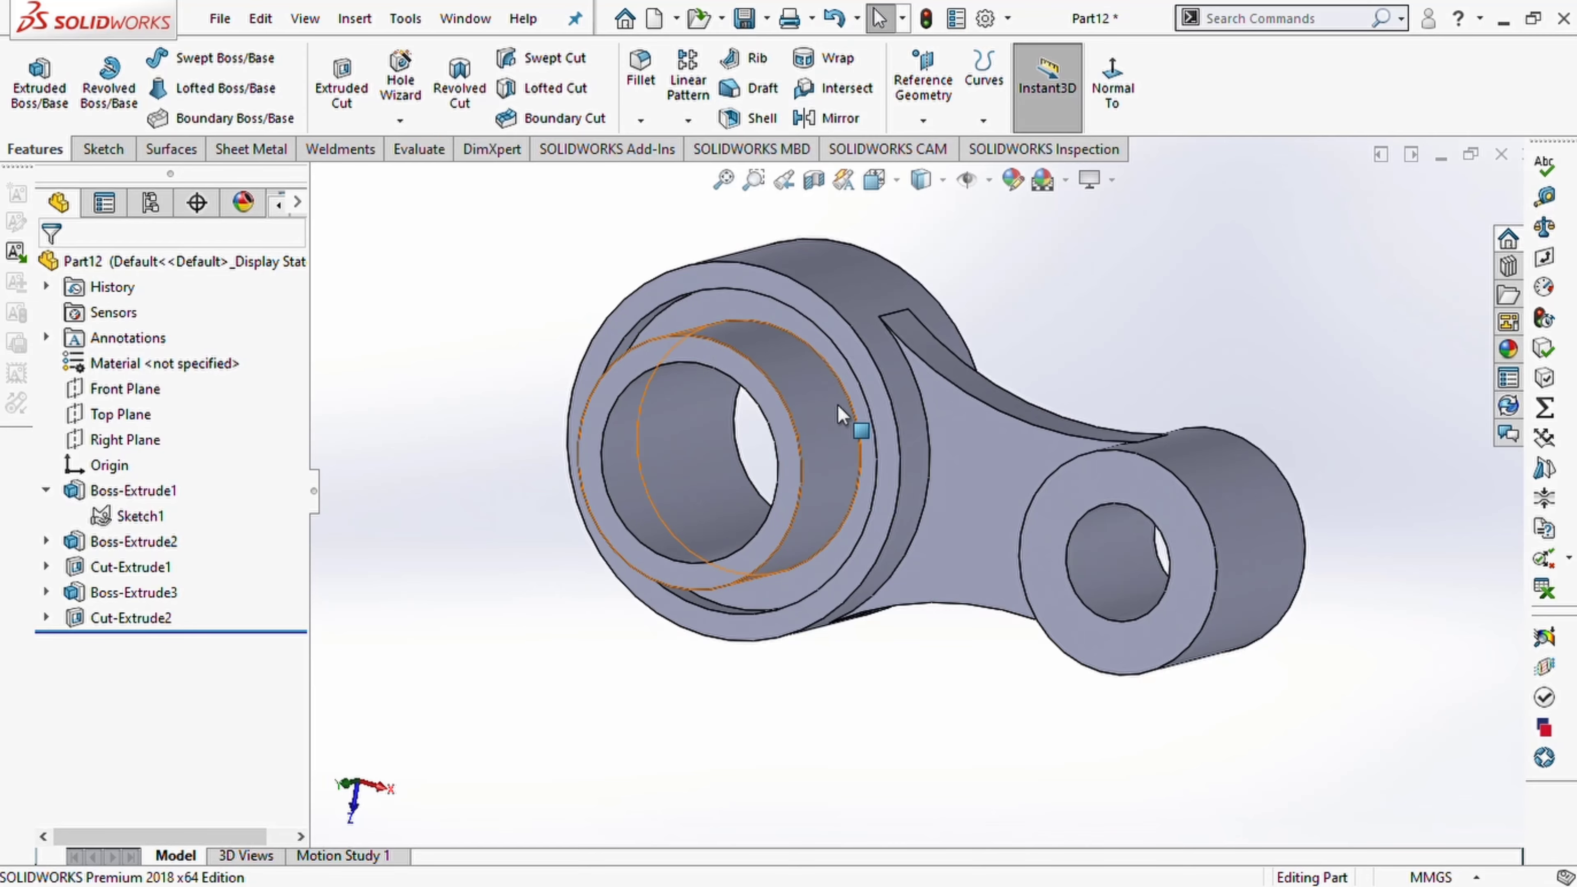
mouse_move(839, 407)
middle_down()
mouse_move(842, 525)
mouse_move(876, 494)
mouse_move(1077, 412)
mouse_move(950, 637)
mouse_move(808, 566)
mouse_move(801, 525)
mouse_move(820, 553)
mouse_move(886, 561)
mouse_move(848, 553)
middle_up()
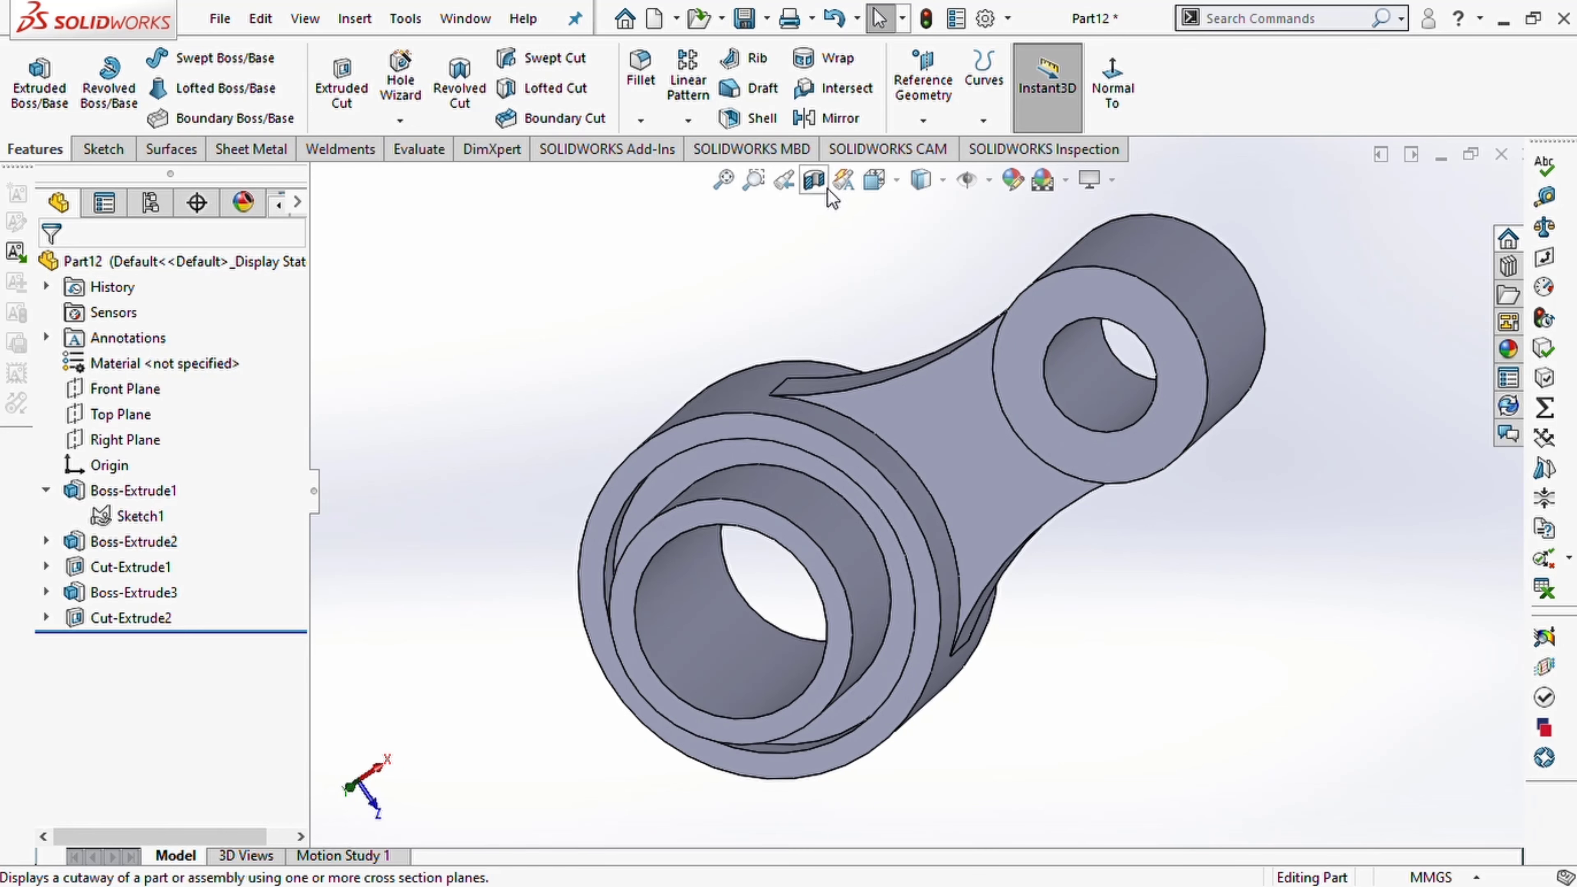
click(811, 188)
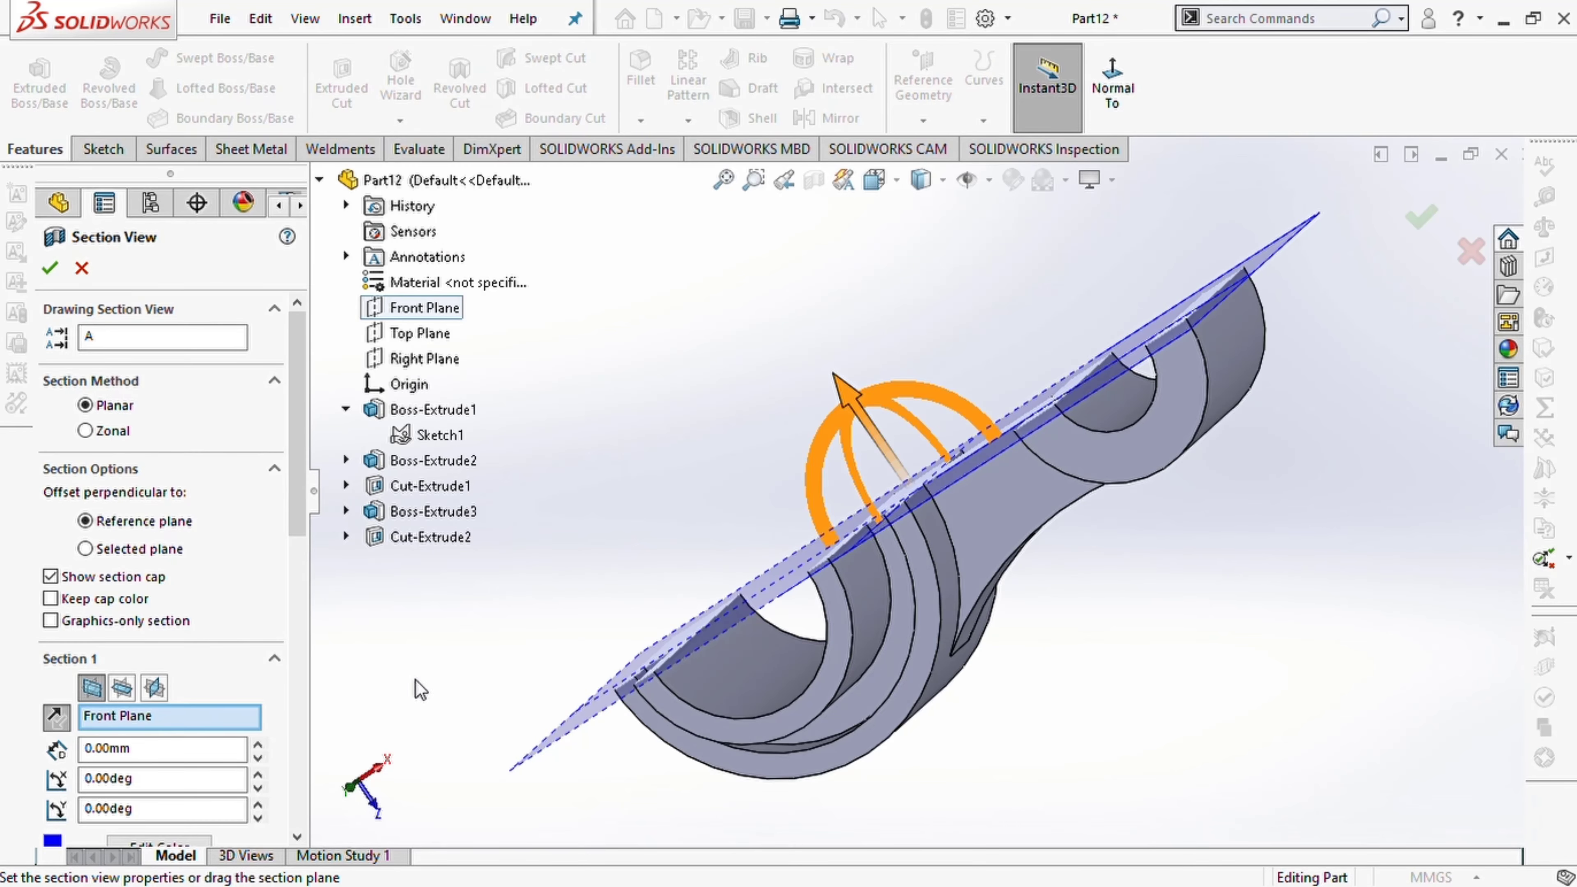
middle_drag(466, 643, 734, 807)
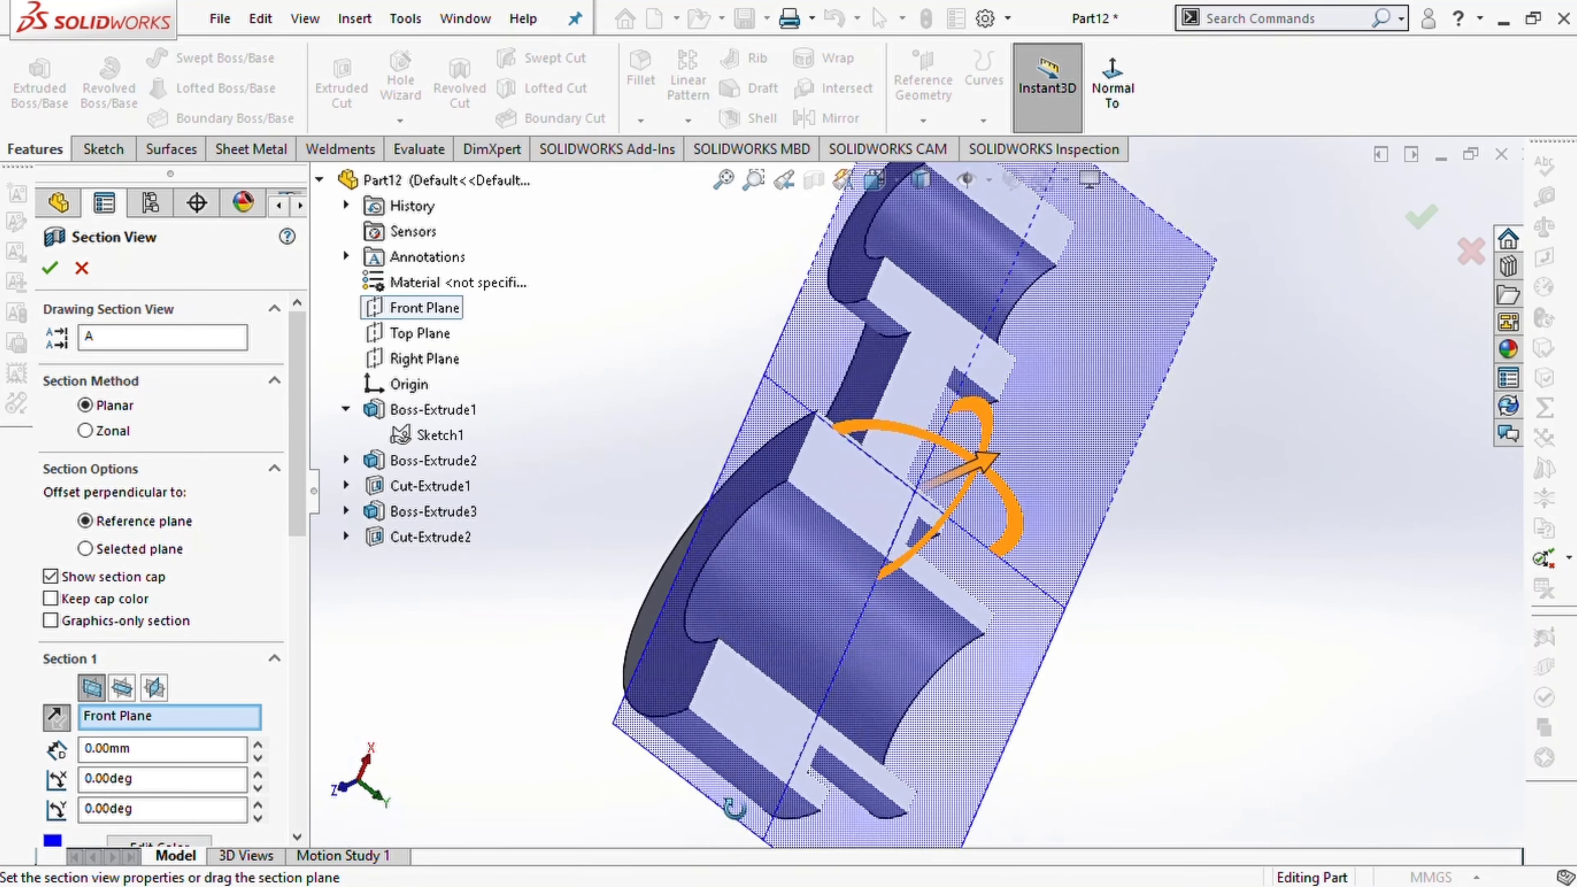
click(1132, 85)
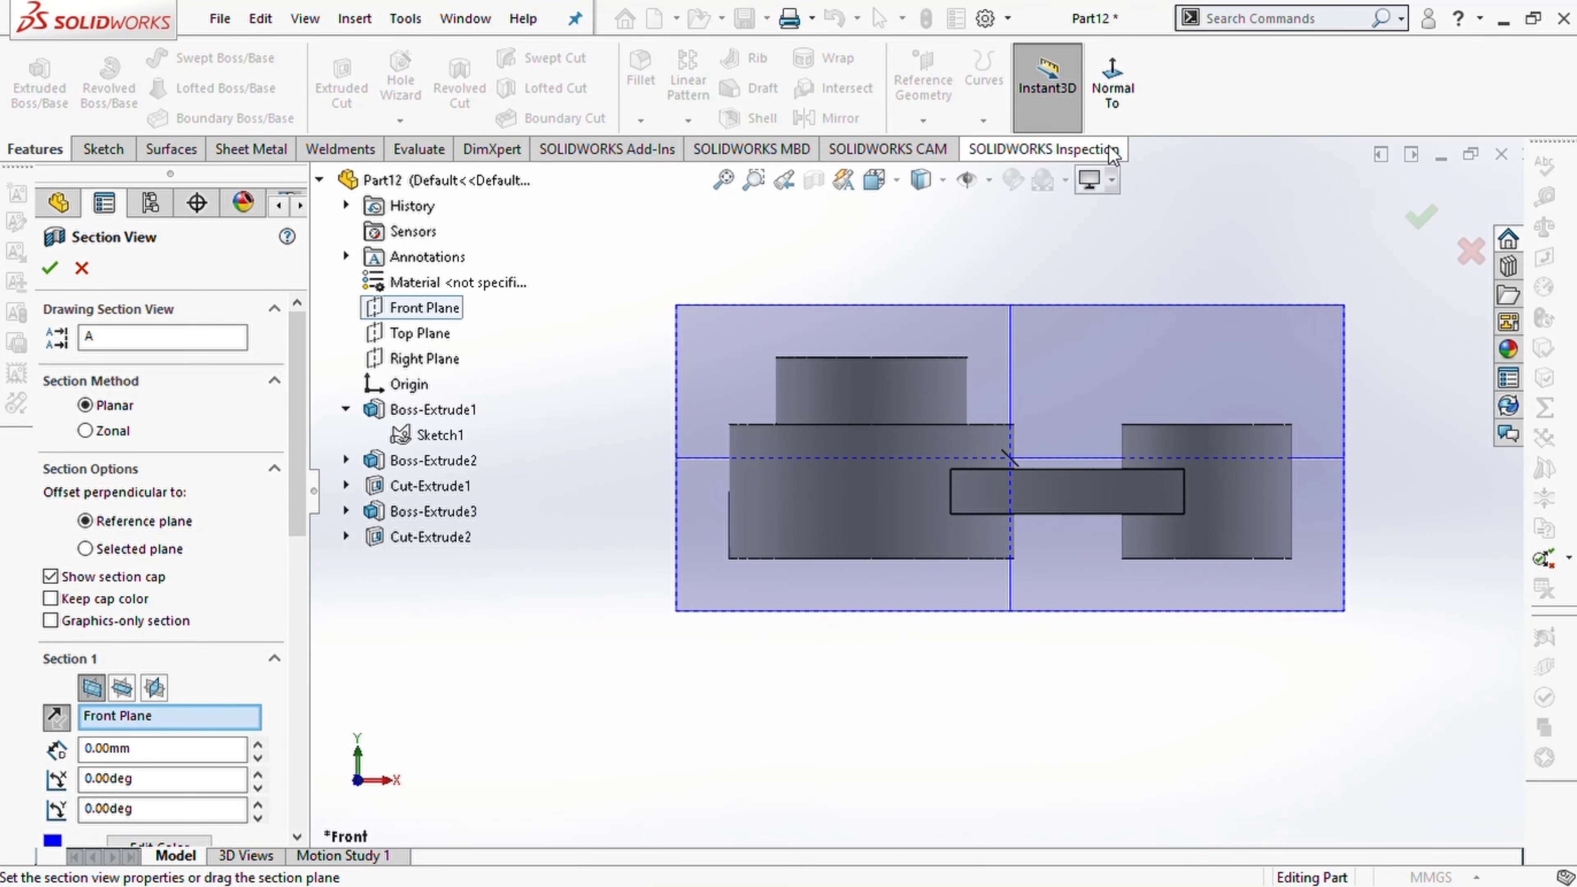
click(1112, 88)
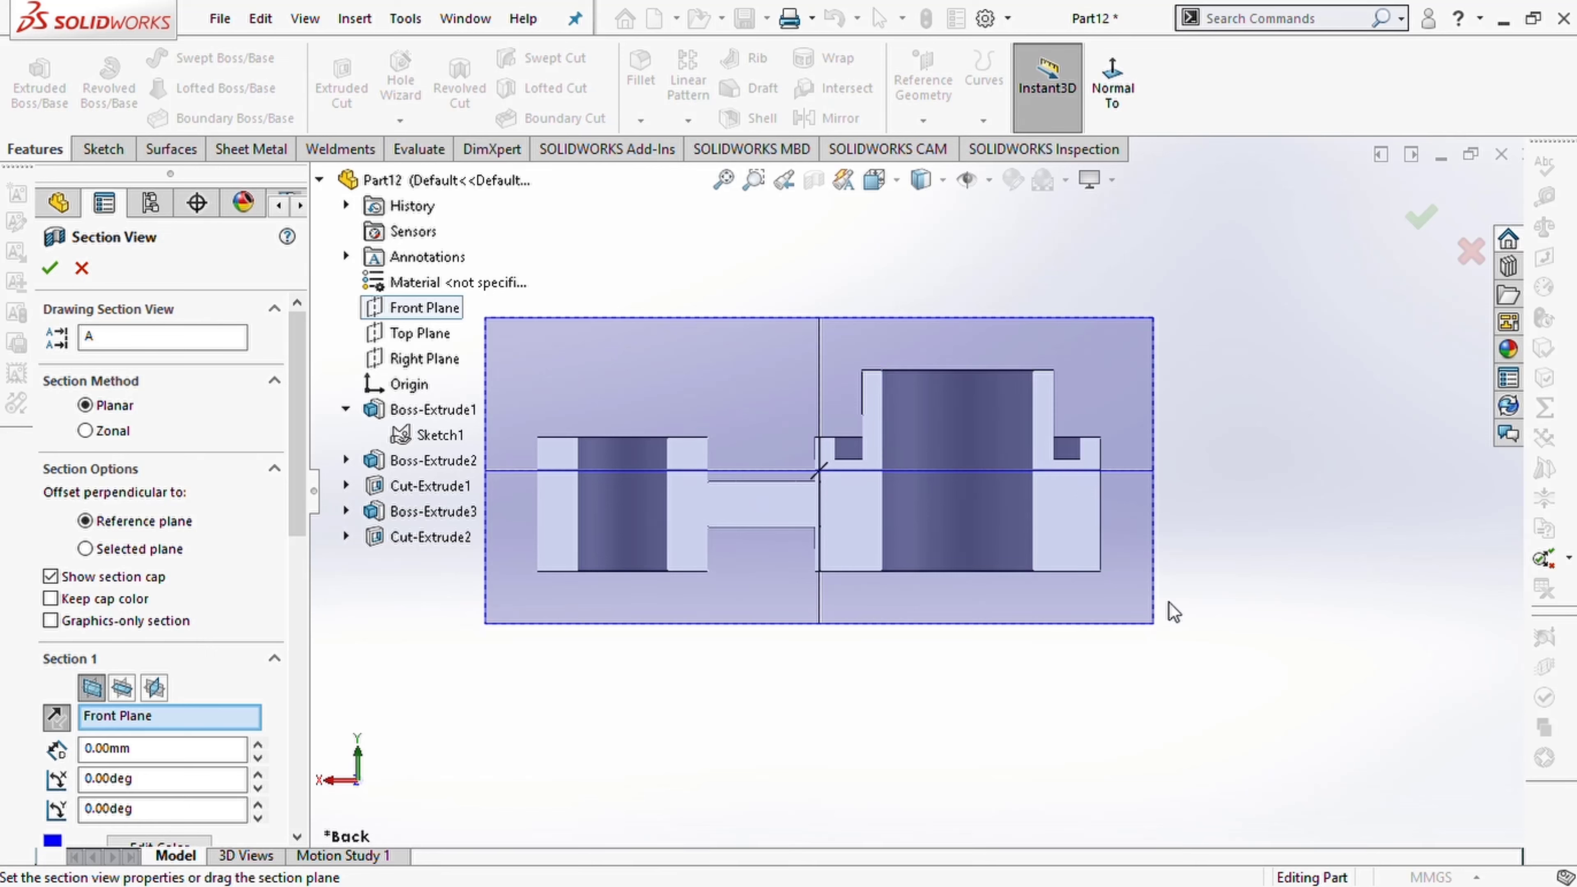
drag(300, 480, 331, 793)
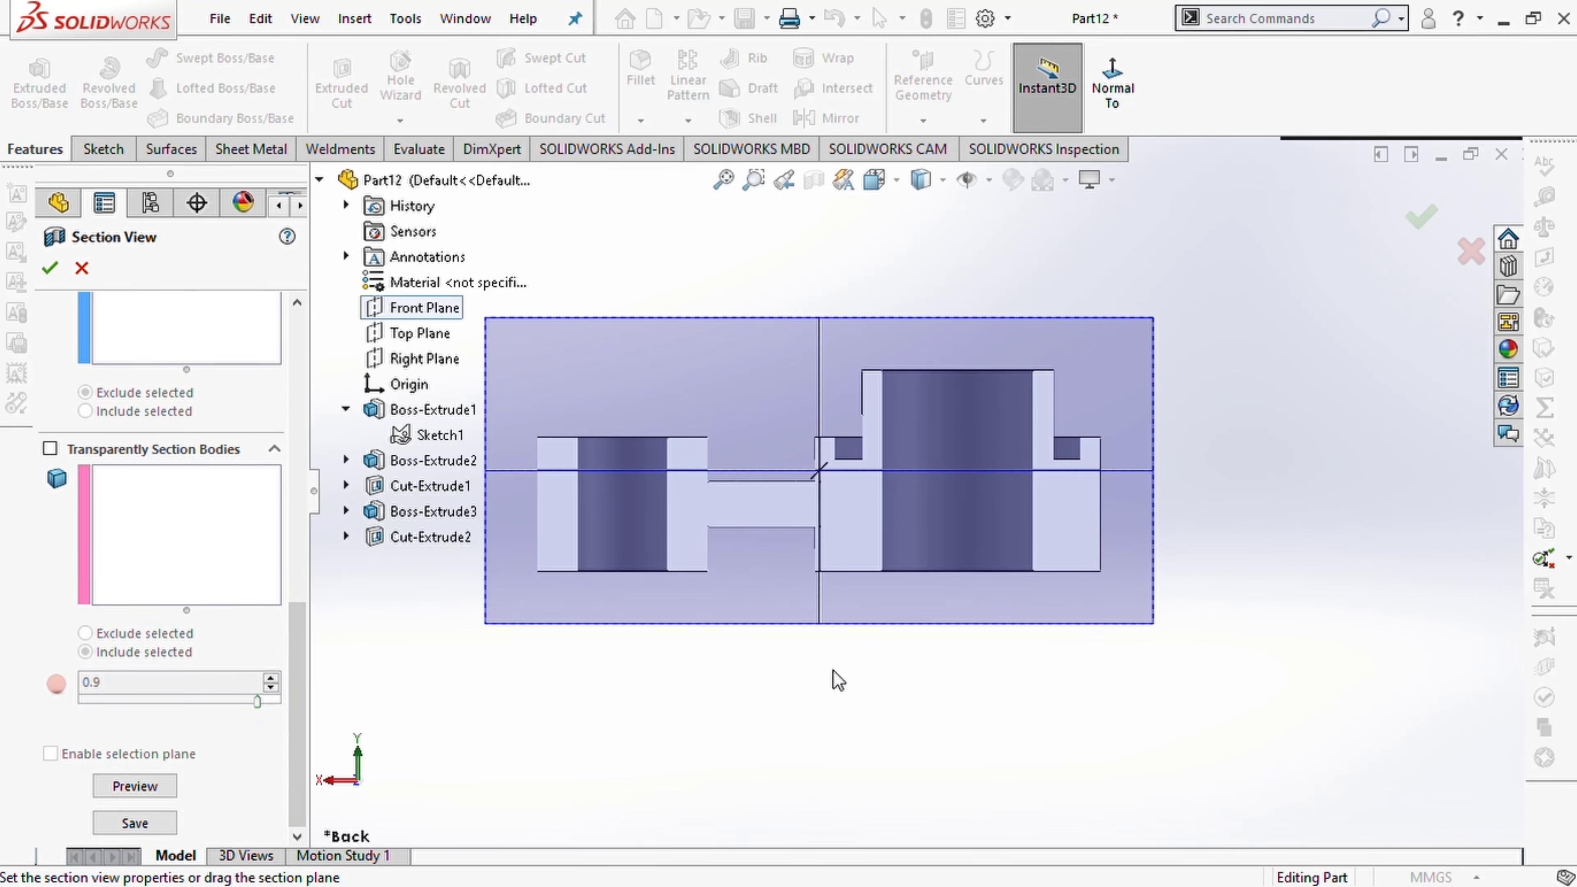